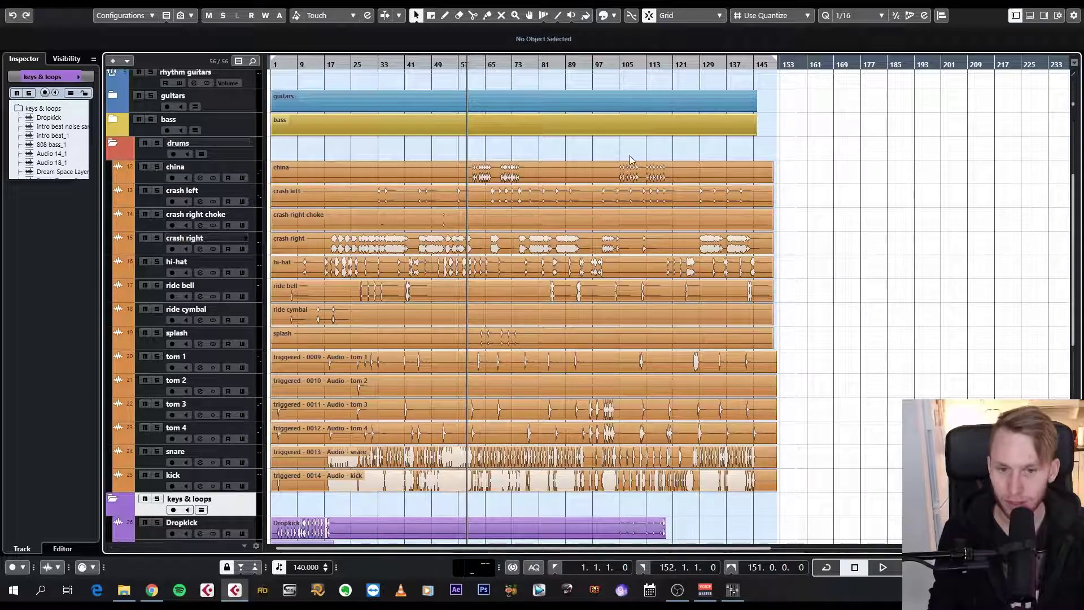
Look over the project's group, guitar, bass, drum, keys & loops and fx tracks
{"action": "scroll", "coordinate": [595, 190], "scroll_direction": "down", "scroll_amount": 4}
{"action": "scroll", "coordinate": [595, 190], "scroll_direction": "down", "scroll_amount": 12}
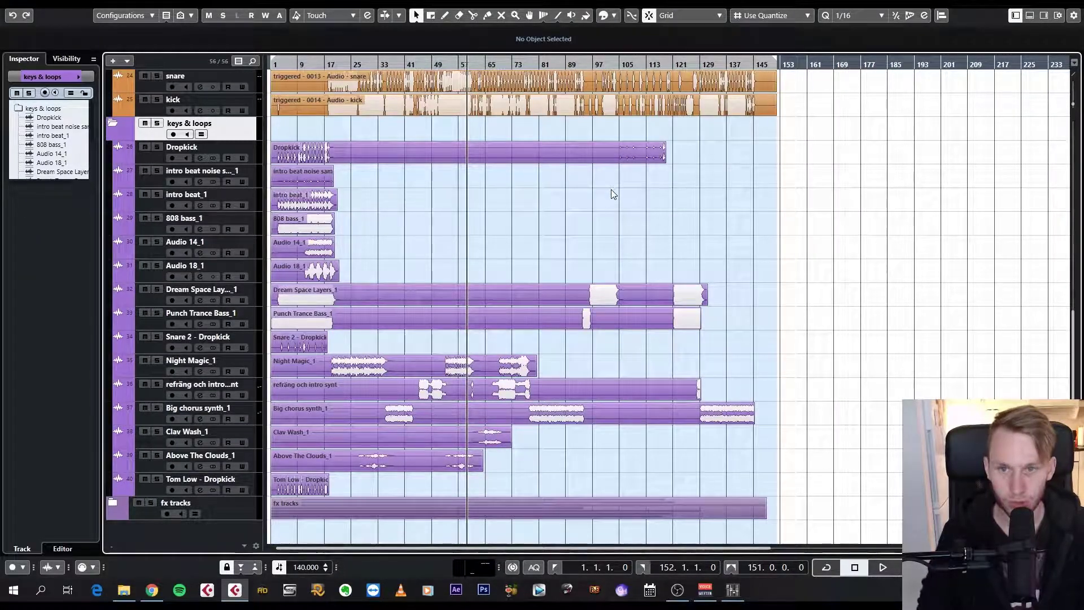
{"action": "scroll", "coordinate": [612, 191], "scroll_direction": "up", "scroll_amount": 19}
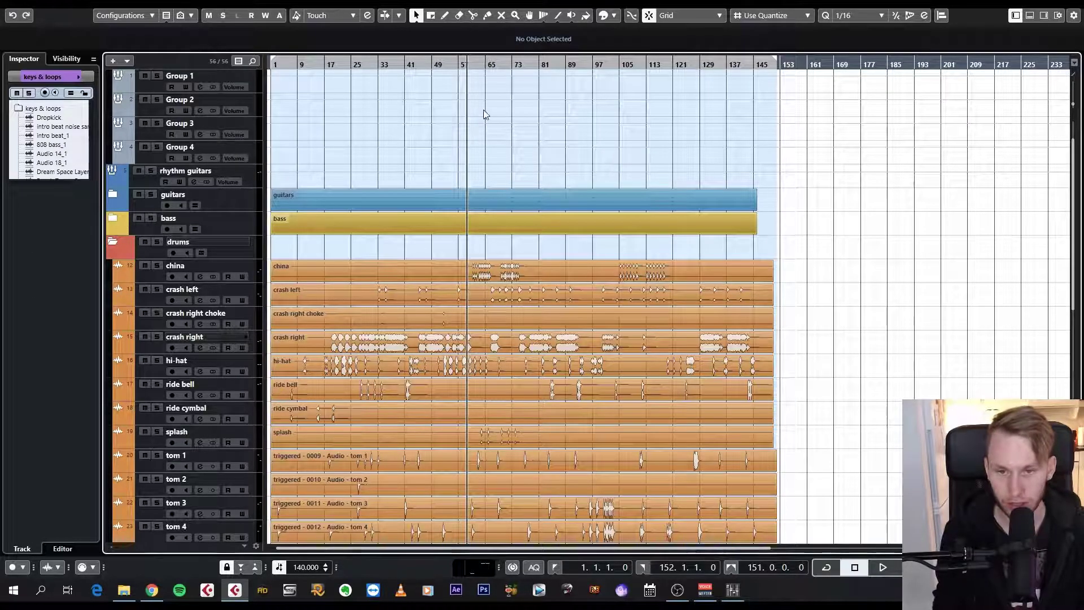
{"action": "scroll", "coordinate": [554, 133], "scroll_direction": "up", "scroll_amount": 1}
{"action": "scroll", "coordinate": [394, 114], "scroll_direction": "down", "scroll_amount": 8}
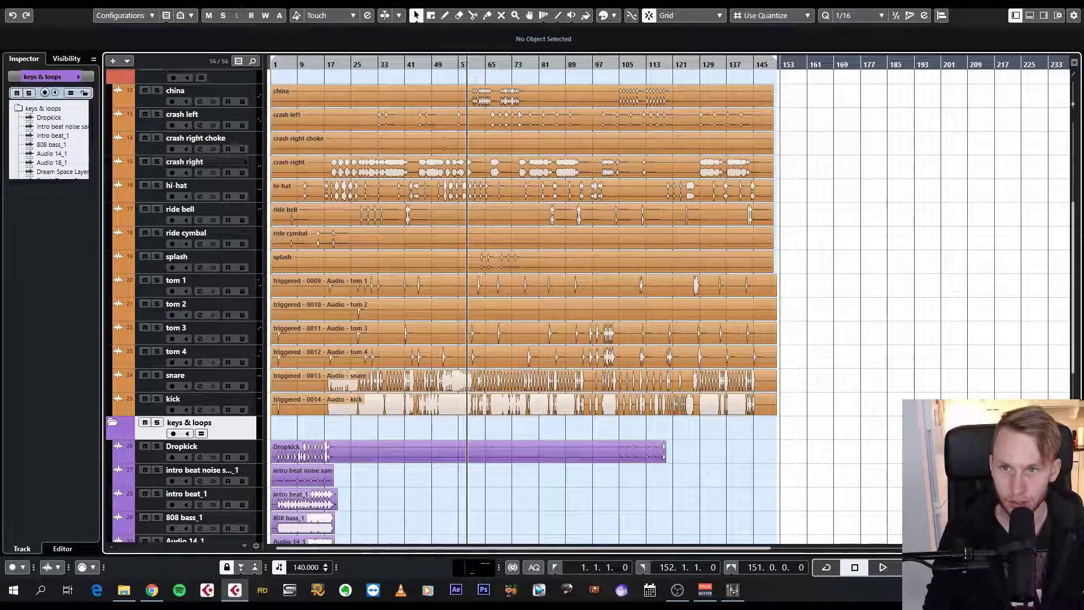
Open MixConsole 3 in a maximized window and hide its channel visibility list
{"action": "left_click", "coordinate": [240, 5]}
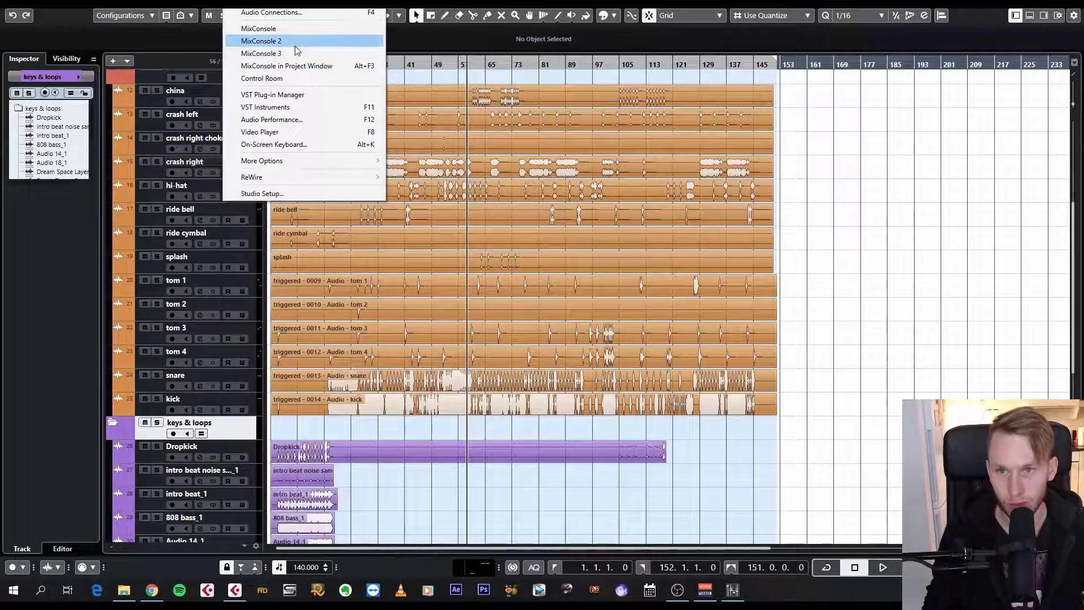
{"action": "left_click", "coordinate": [267, 53]}
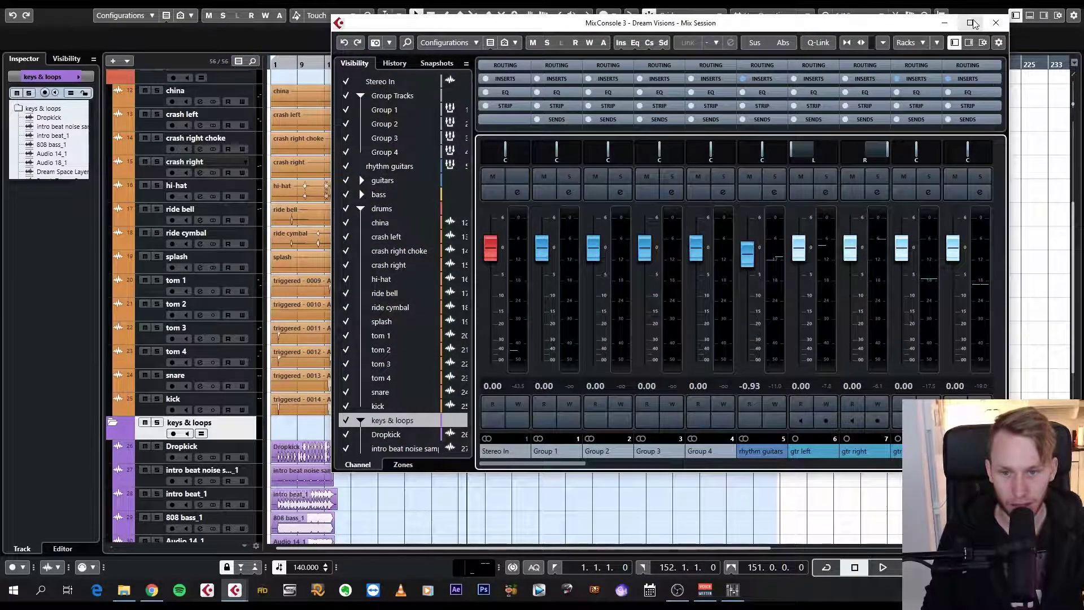
{"action": "left_click", "coordinate": [971, 22]}
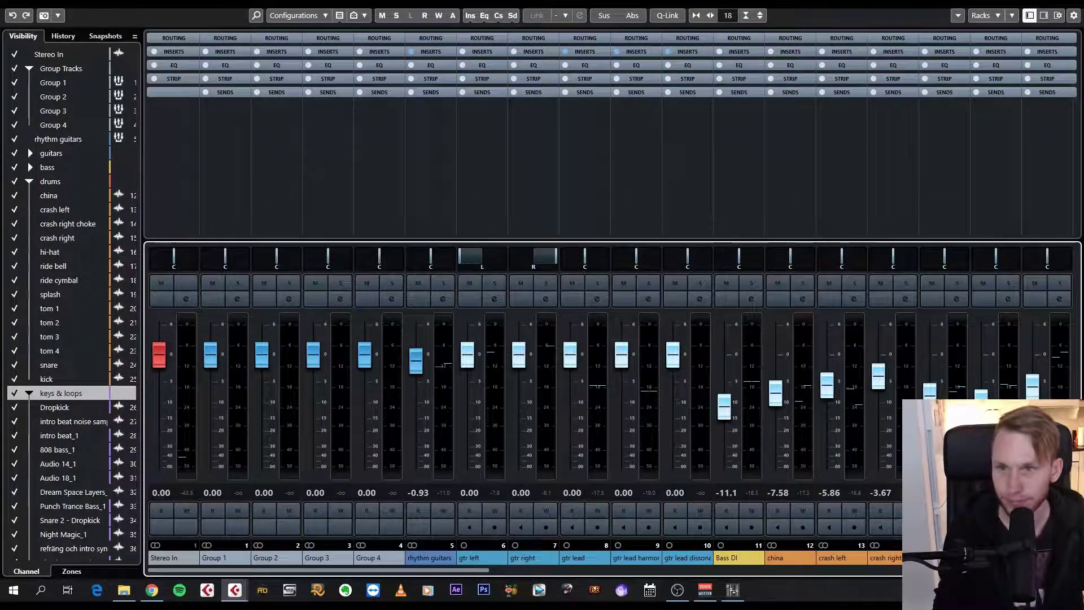
{"action": "left_click", "coordinate": [1030, 15]}
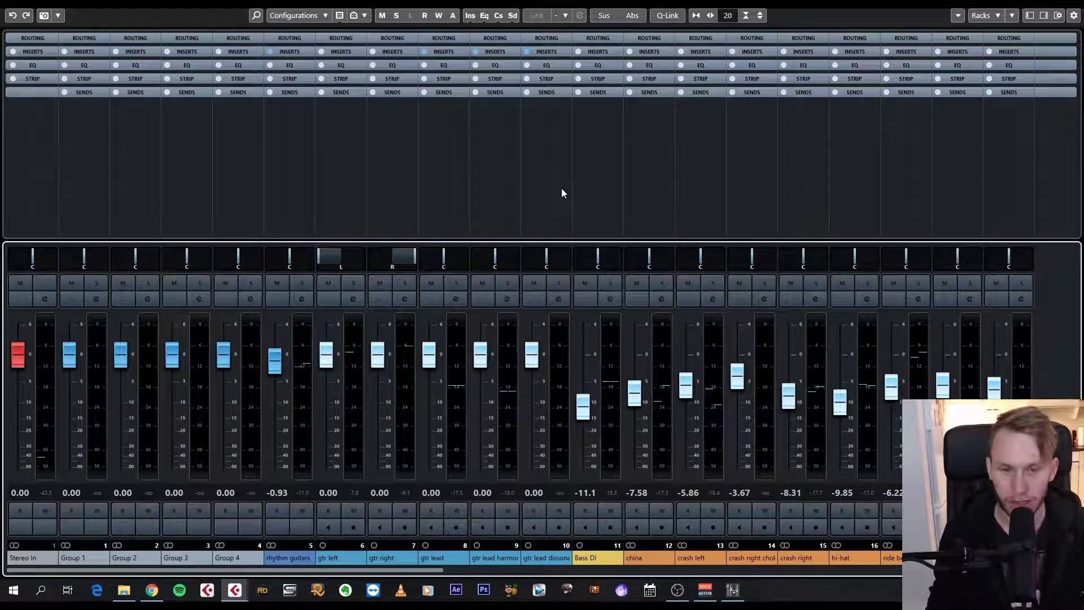
Narrow the mixer channels until 37 fit across the window, and look over all channels from the stereo input to the output
{"action": "key", "text": "g"}
{"action": "key", "text": "g"}
{"action": "key", "text": "g"}
{"action": "key", "text": "g"}
{"action": "key", "text": "g"}
{"action": "key", "text": "g"}
{"action": "key", "text": "g"}
{"action": "key", "text": "g"}
{"action": "key", "text": "g"}
{"action": "key", "text": "g"}
{"action": "key", "text": "g"}
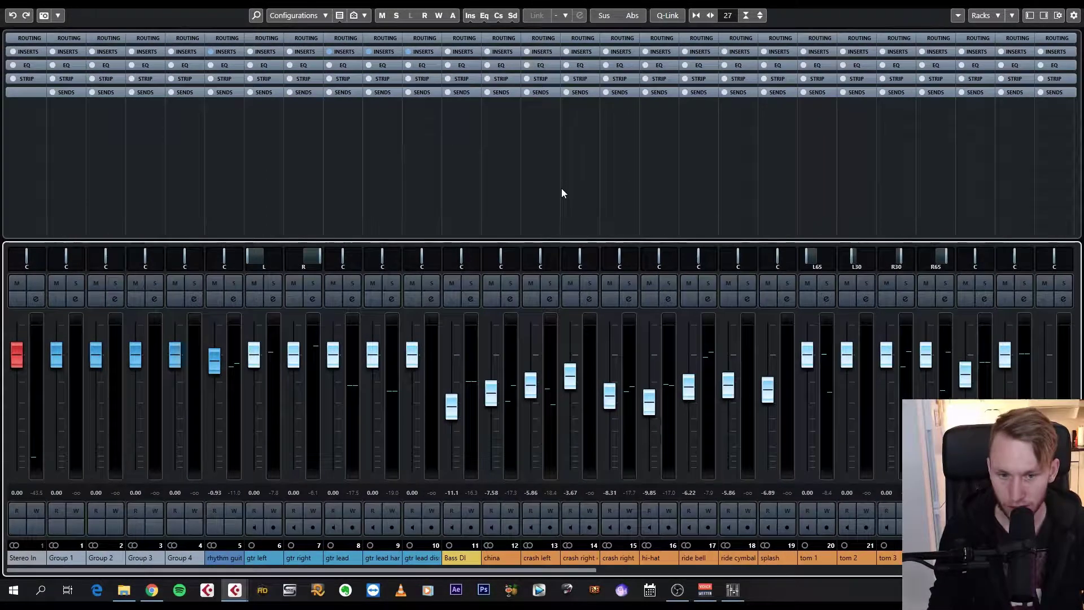
{"action": "key", "text": "g"}
{"action": "key", "text": "g"}
{"action": "key", "text": "g"}
{"action": "key", "text": "g"}
{"action": "key", "text": "g"}
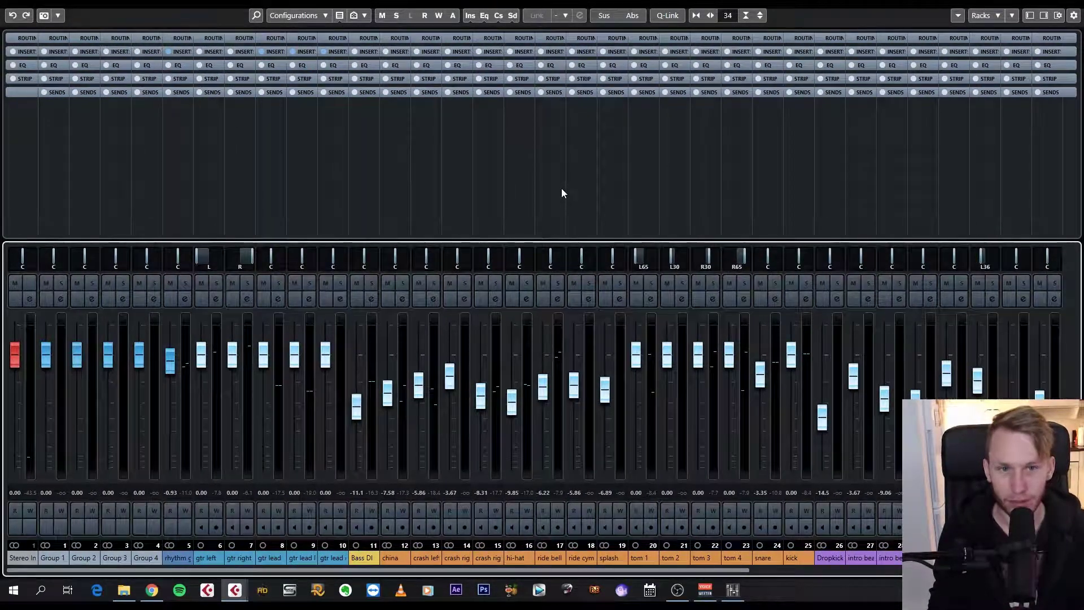
{"action": "key", "text": "g"}
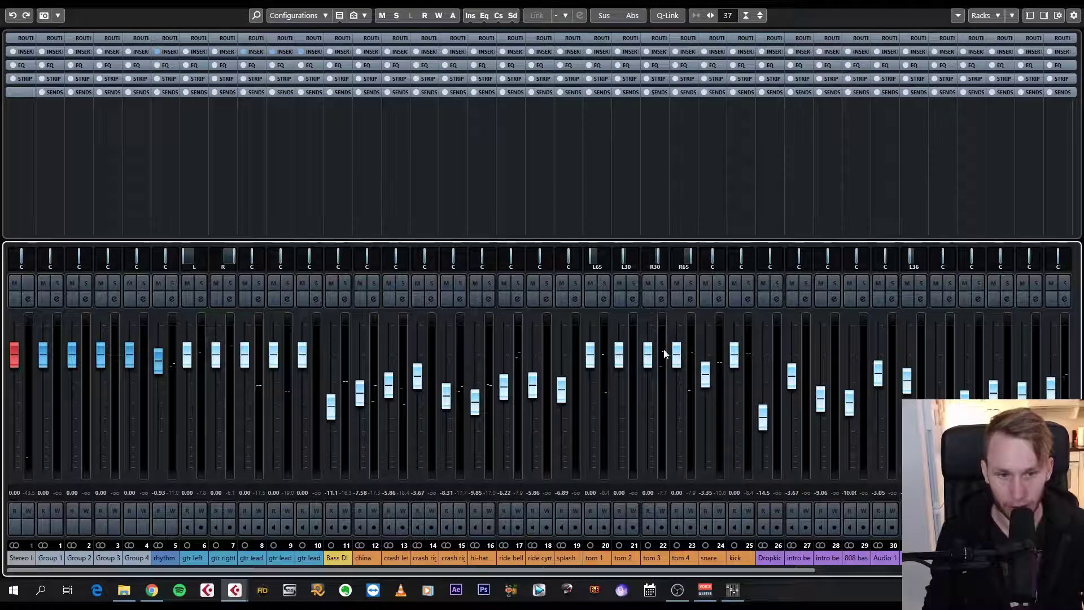
{"action": "scroll", "coordinate": [588, 571], "scroll_direction": "right", "scroll_amount": 2}
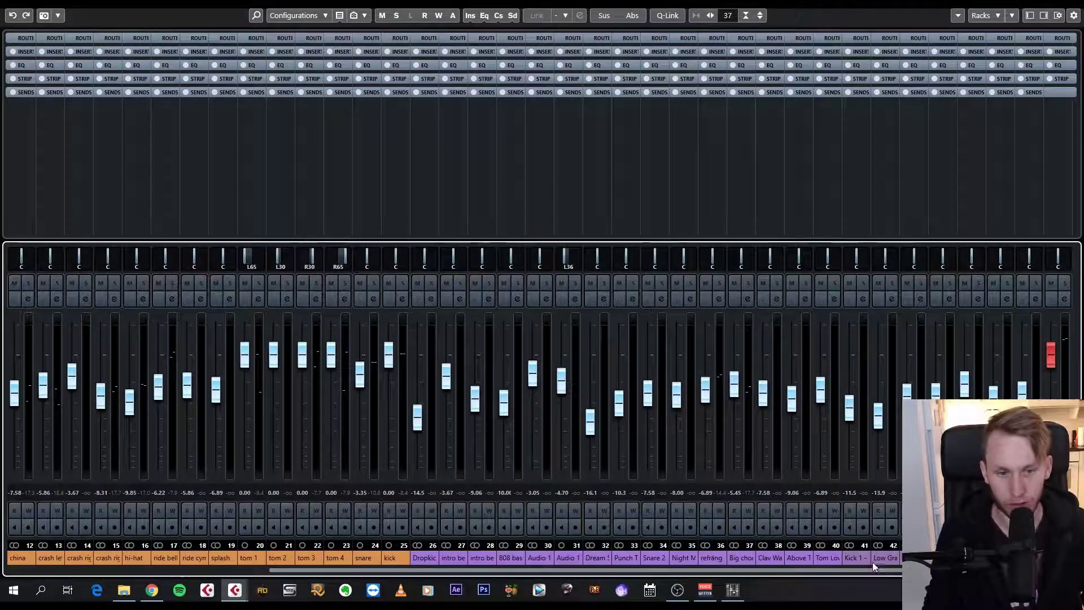
{"action": "scroll", "coordinate": [347, 520], "scroll_direction": "left", "scroll_amount": 2}
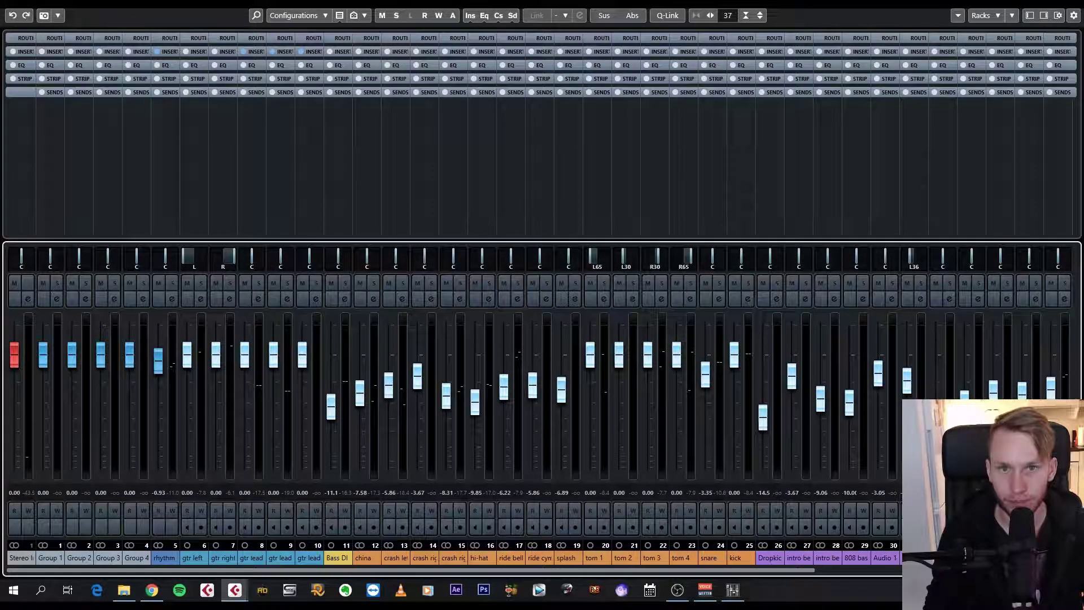
Return to the project window and solo the whole drums folder
{"action": "key", "text": "F11"}
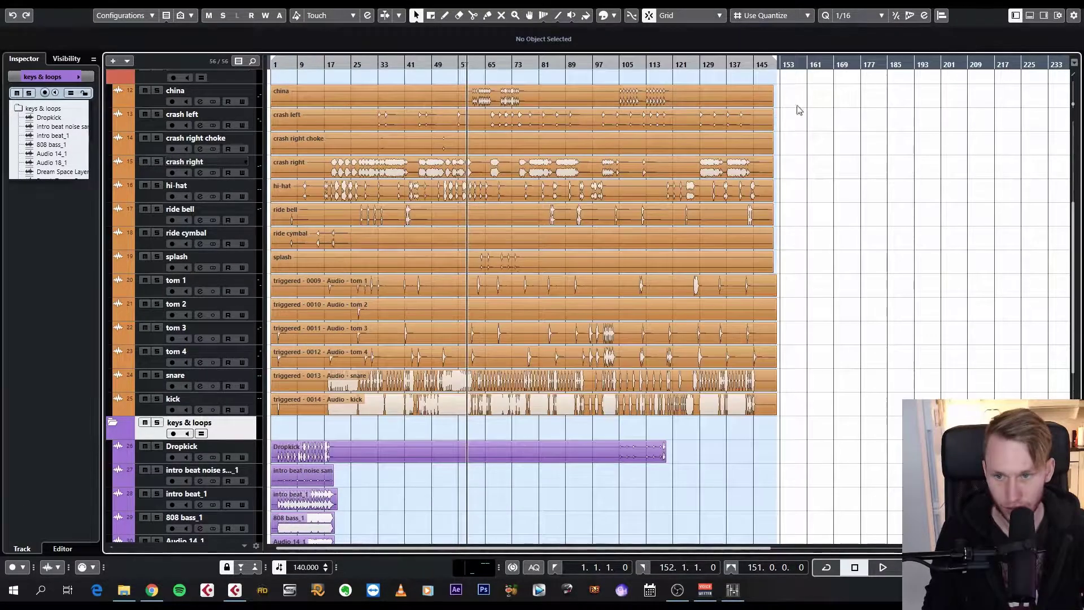
{"action": "left_click", "coordinate": [970, 35]}
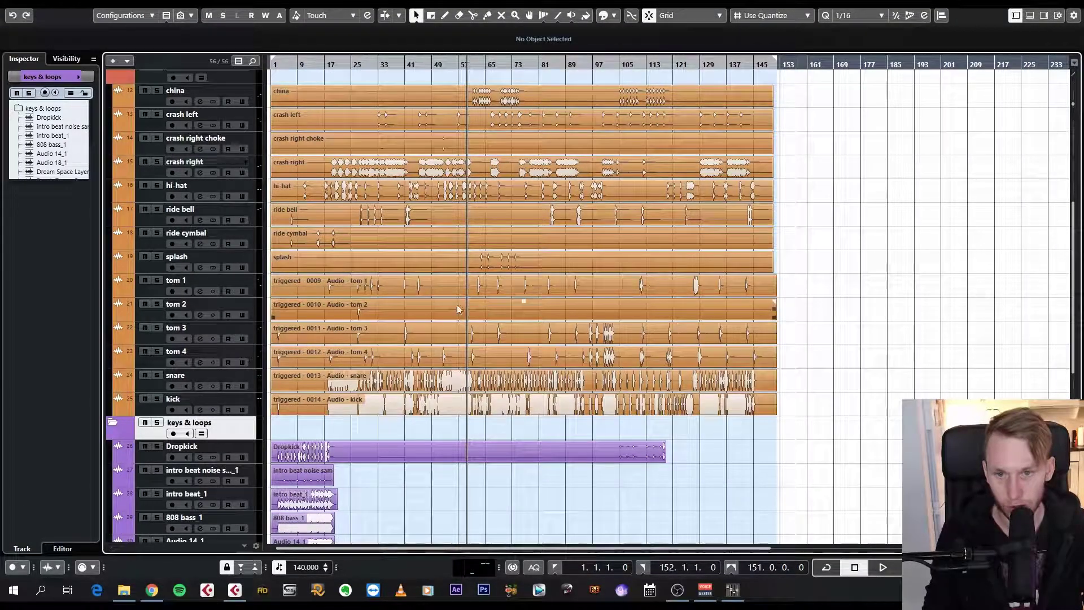
{"action": "key", "text": "h"}
{"action": "key", "text": "h"}
{"action": "scroll", "coordinate": [177, 413], "scroll_direction": "up", "scroll_amount": 8}
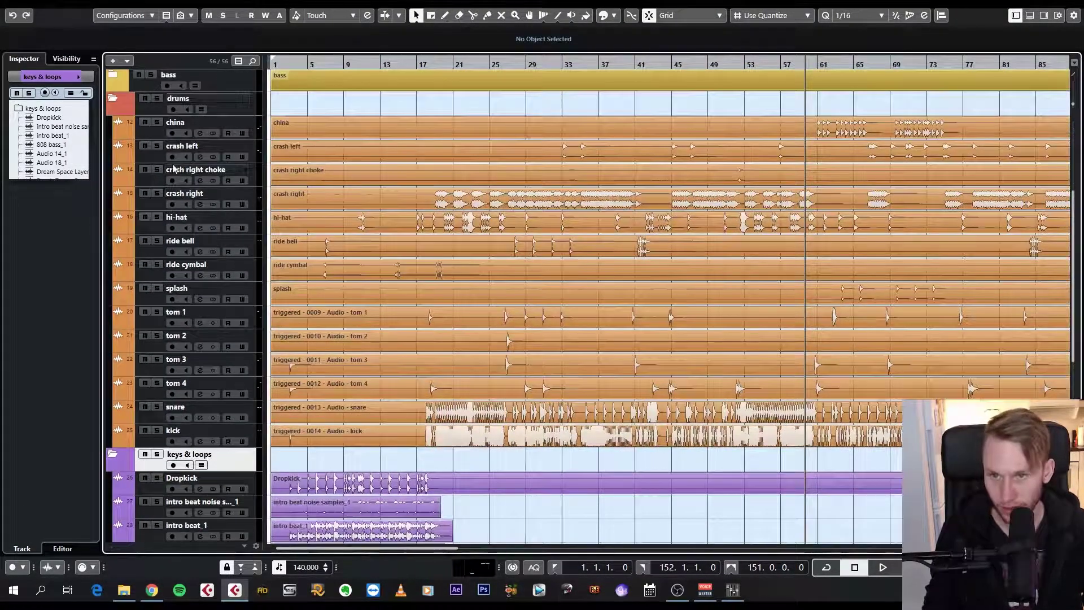
{"action": "scroll", "coordinate": [159, 237], "scroll_direction": "down", "scroll_amount": 6}
{"action": "scroll", "coordinate": [153, 159], "scroll_direction": "up", "scroll_amount": 4}
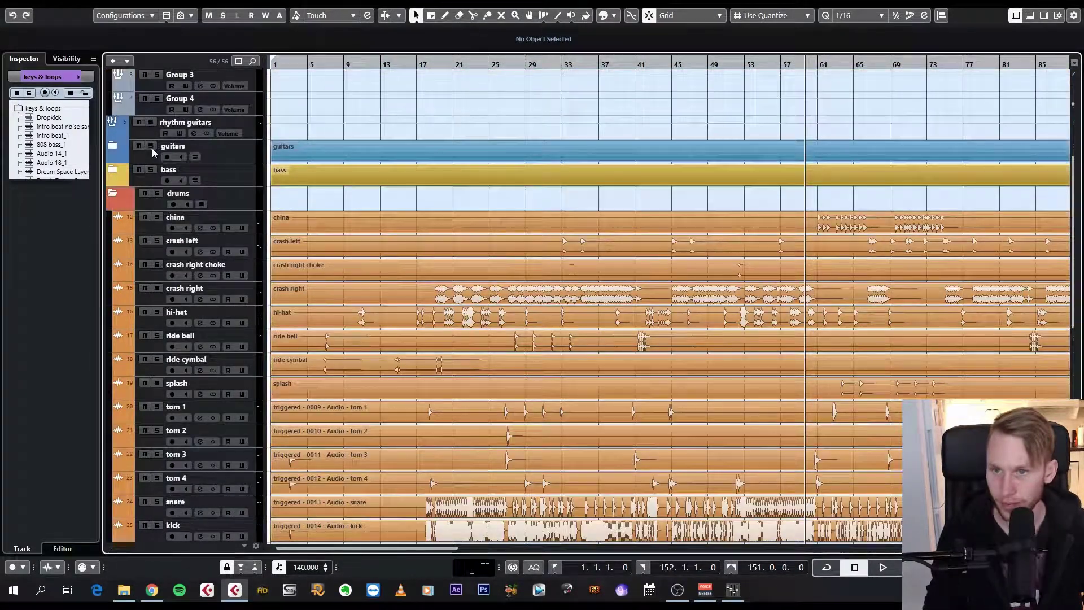
{"action": "left_click", "coordinate": [157, 193]}
{"action": "scroll", "coordinate": [478, 225], "scroll_direction": "down", "scroll_amount": 8}
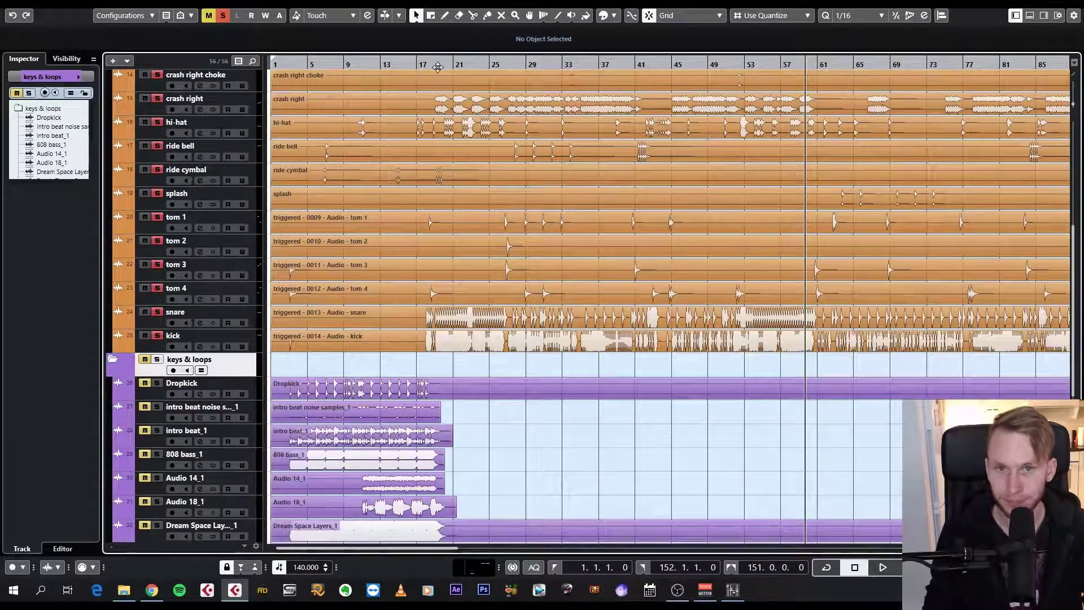
Play a short passage of the soloed drums from about bar 27
{"action": "scroll", "coordinate": [480, 247], "scroll_direction": "up", "scroll_amount": 4}
{"action": "left_click", "coordinate": [508, 63]}
{"action": "key", "text": "h"}
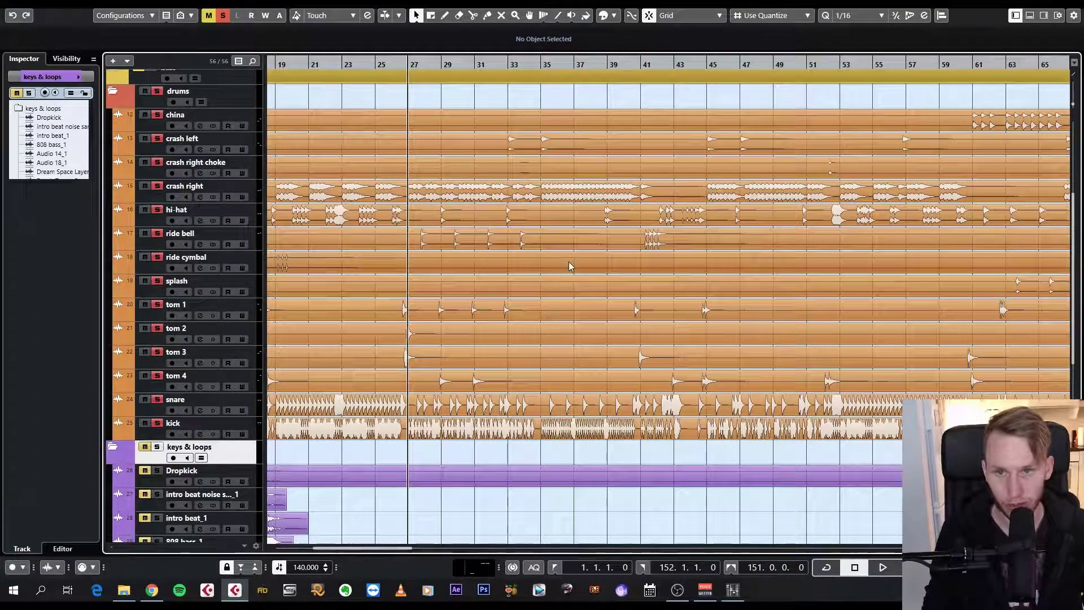
{"action": "key", "text": "space"}
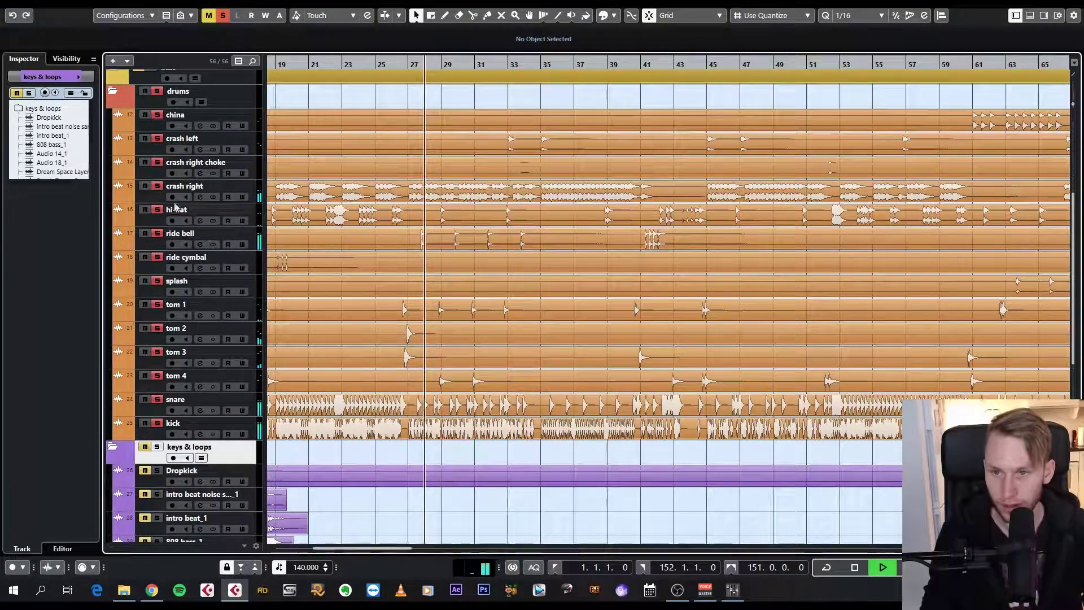
{"action": "key", "text": "space"}
Check the individual track settings of the crash right, hi-hat, ride cymbal, splash and tom 1 tracks
{"action": "left_click", "coordinate": [150, 195]}
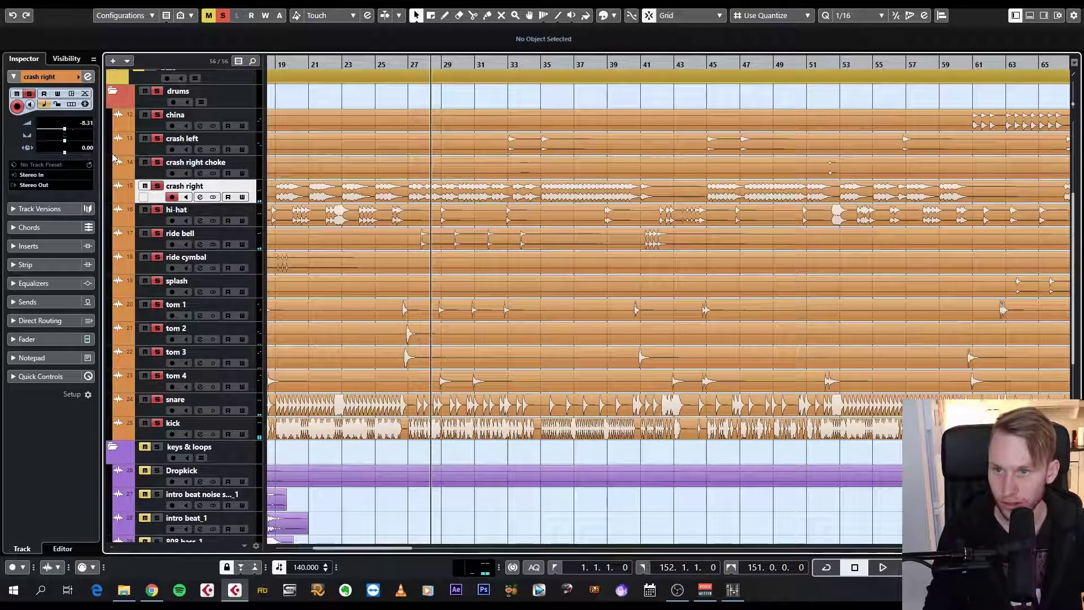
{"action": "key", "text": "Down"}
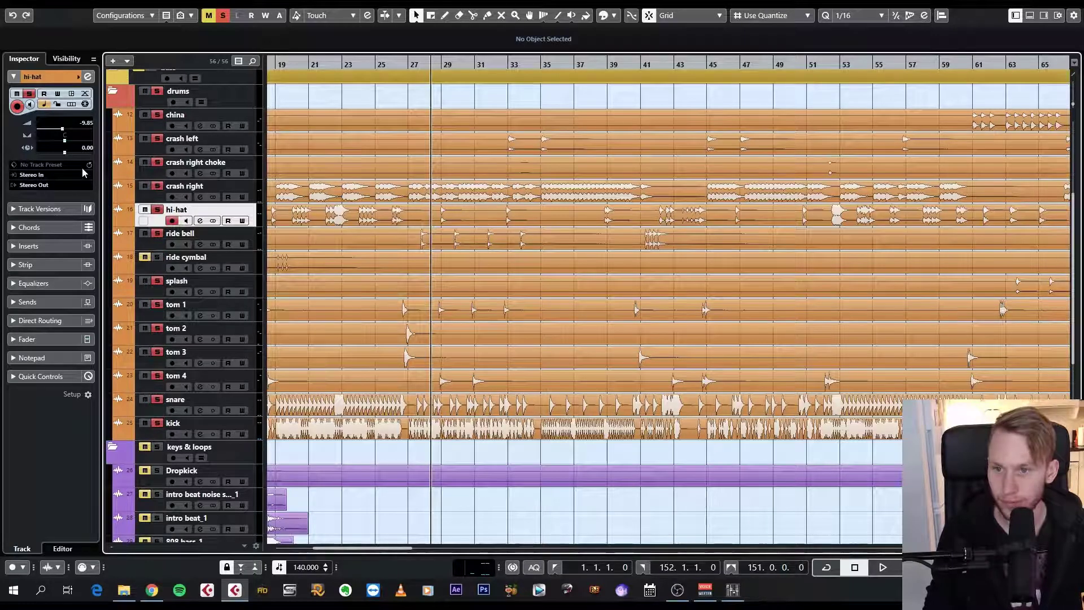
{"action": "left_click", "coordinate": [148, 263]}
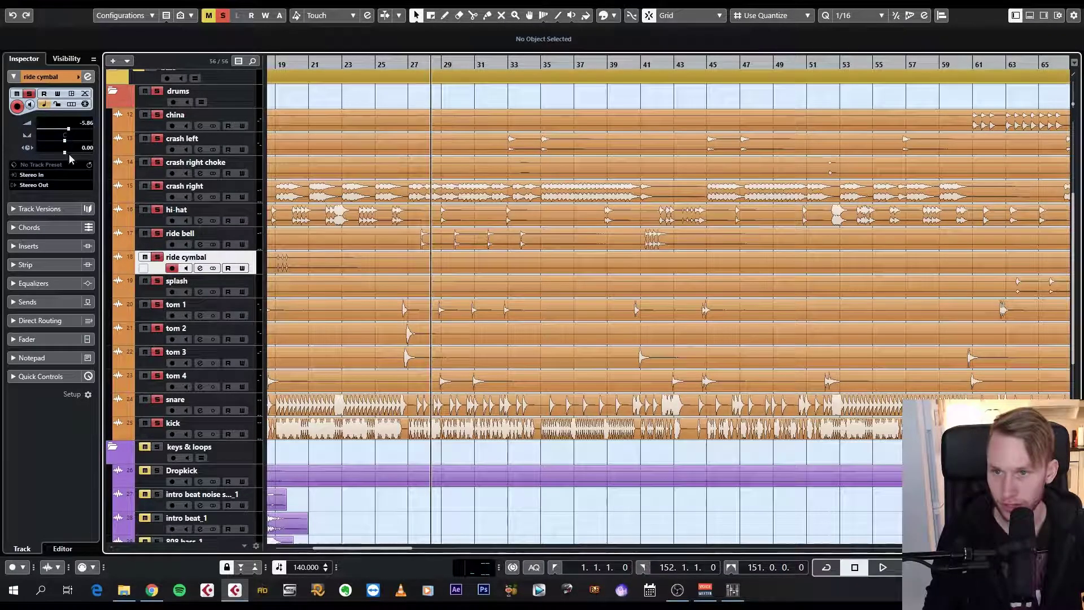
{"action": "key", "text": "Up"}
{"action": "left_click", "coordinate": [150, 295]}
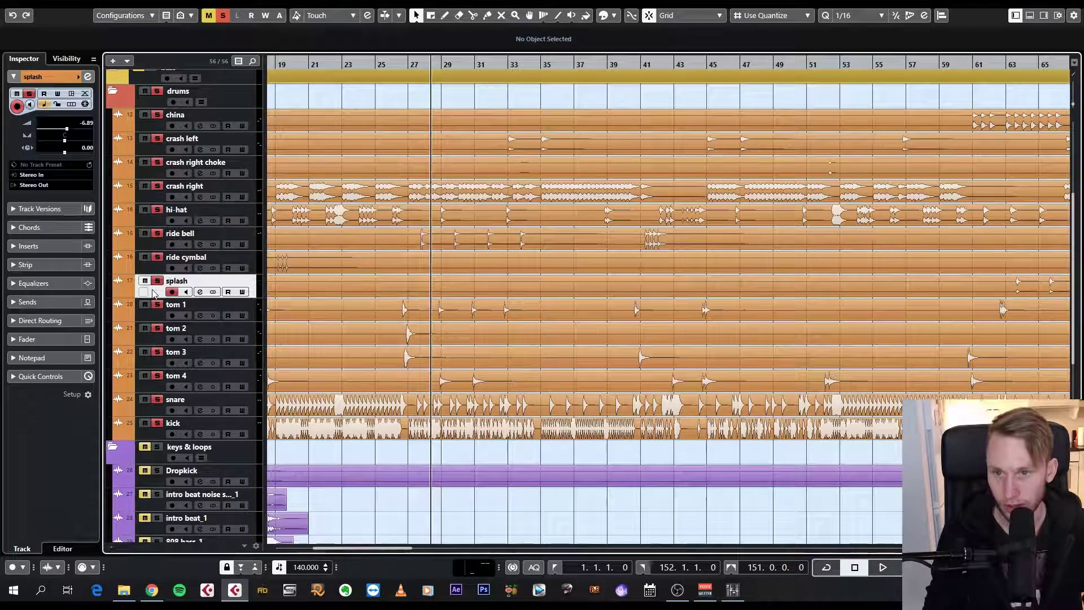
{"action": "key", "text": "Down"}
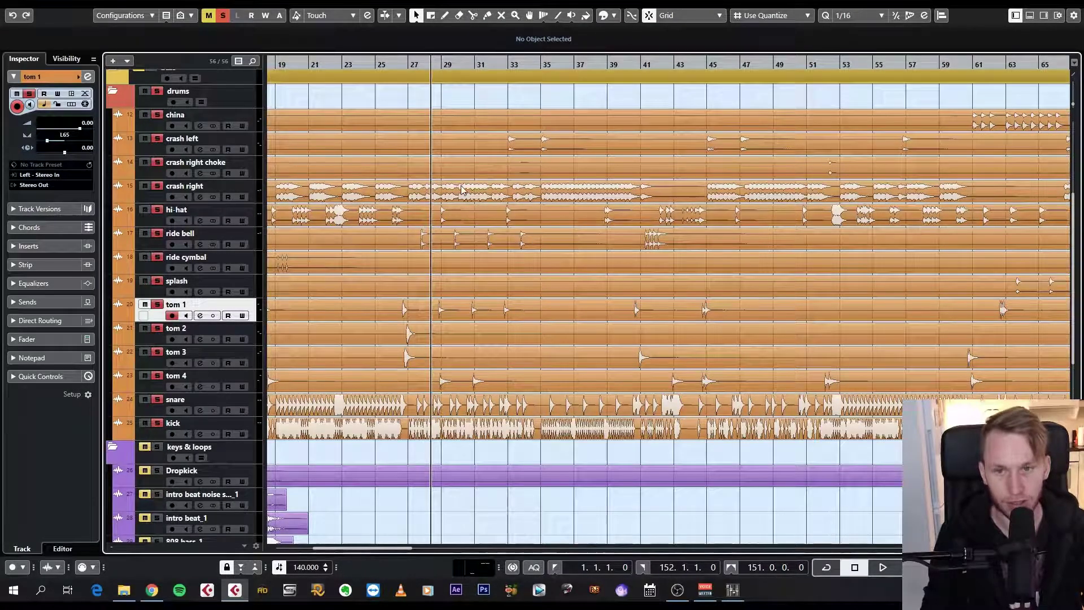
Look through the track list, including the contents of the fx tracks and guitars folders
{"action": "scroll", "coordinate": [554, 207], "scroll_direction": "up", "scroll_amount": 4}
{"action": "scroll", "coordinate": [554, 208], "scroll_direction": "down", "scroll_amount": 10}
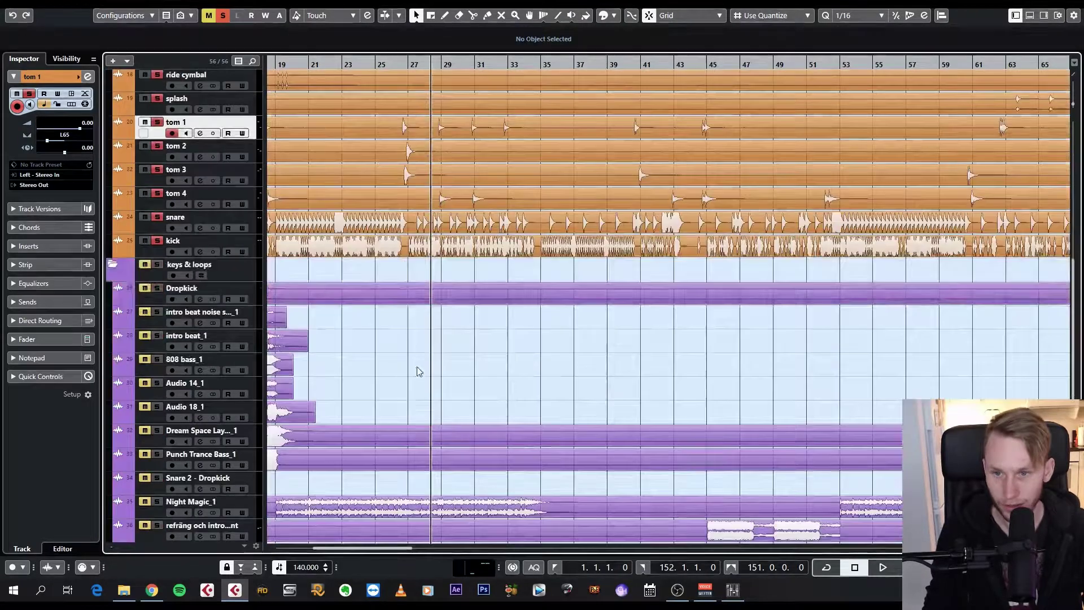
{"action": "left_click", "coordinate": [123, 507]}
{"action": "left_click", "coordinate": [118, 503]}
{"action": "scroll", "coordinate": [439, 405], "scroll_direction": "down", "scroll_amount": 3}
{"action": "scroll", "coordinate": [477, 399], "scroll_direction": "up", "scroll_amount": 10}
{"action": "scroll", "coordinate": [477, 400], "scroll_direction": "up", "scroll_amount": 3}
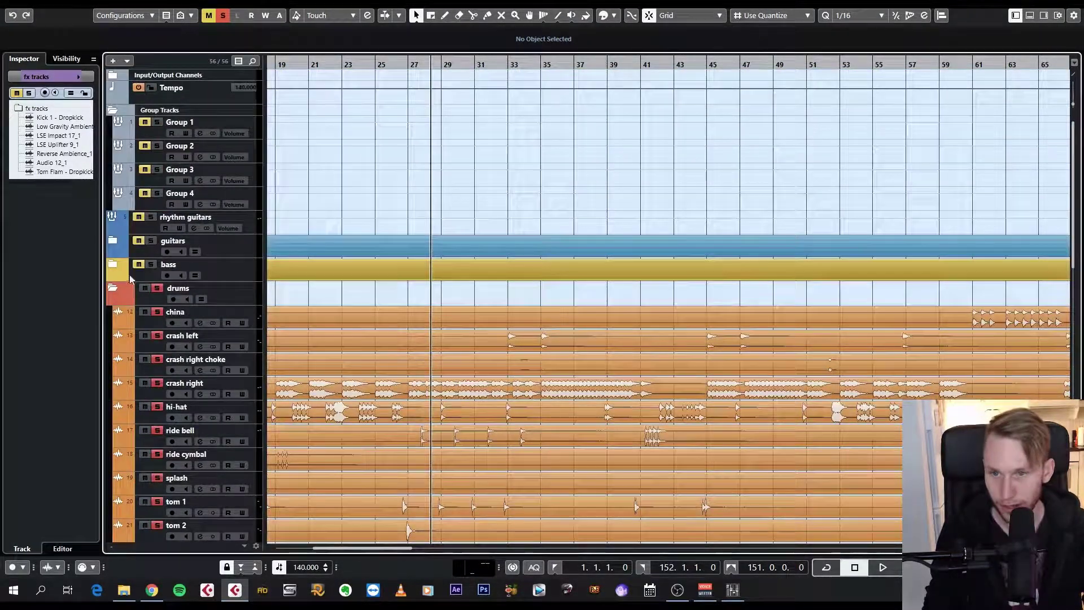
{"action": "left_click", "coordinate": [117, 239]}
{"action": "left_click", "coordinate": [117, 239]}
{"action": "scroll", "coordinate": [316, 345], "scroll_direction": "down", "scroll_amount": 5}
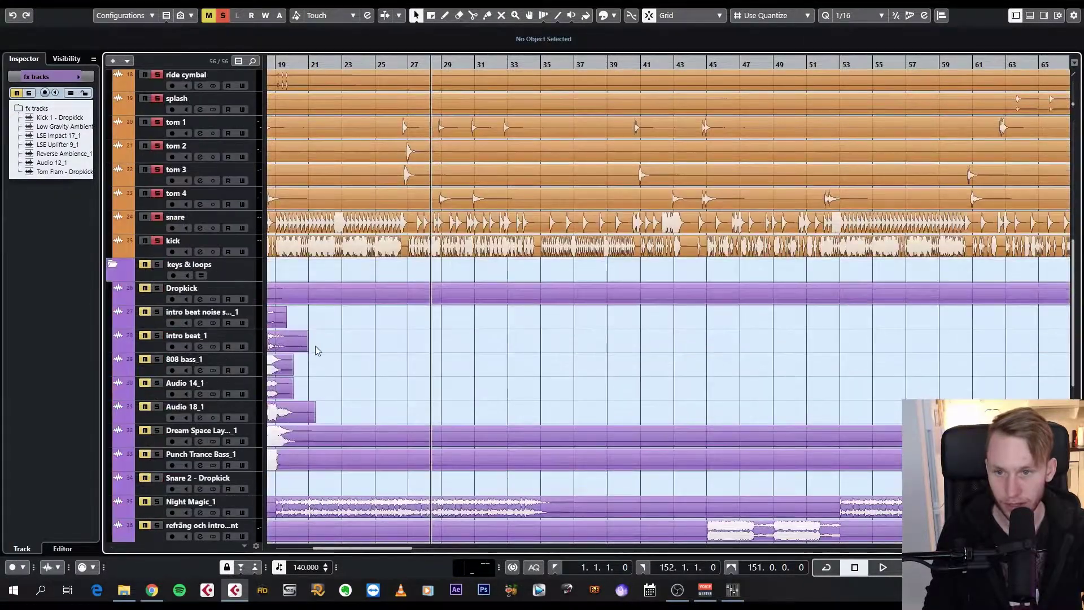
{"action": "scroll", "coordinate": [315, 346], "scroll_direction": "up", "scroll_amount": 4}
Reopen MixConsole 3 over the project window and bring the drum channels into view
{"action": "left_click", "coordinate": [235, 5]}
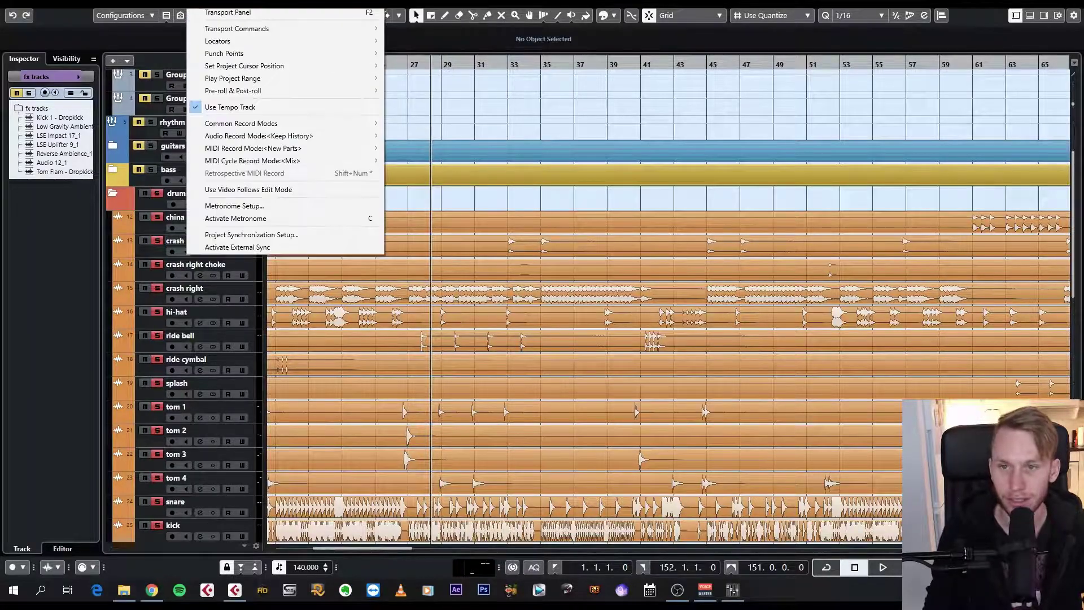
{"action": "left_click", "coordinate": [304, 62]}
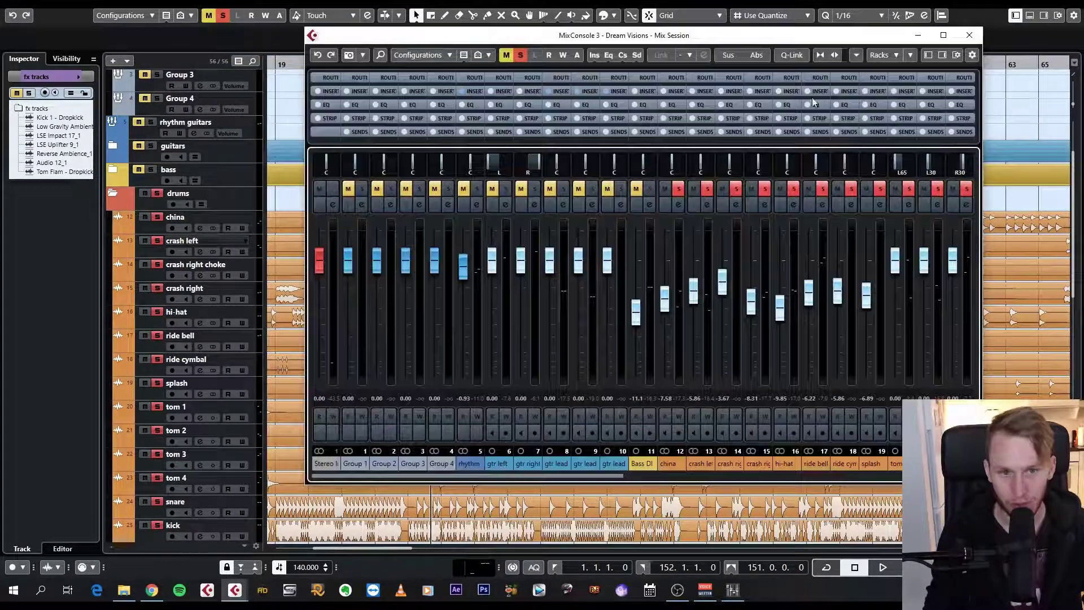
{"action": "left_click_drag", "start_coordinate": [519, 36], "coordinate": [598, 34]}
{"action": "left_click_drag", "start_coordinate": [604, 471], "coordinate": [700, 472]}
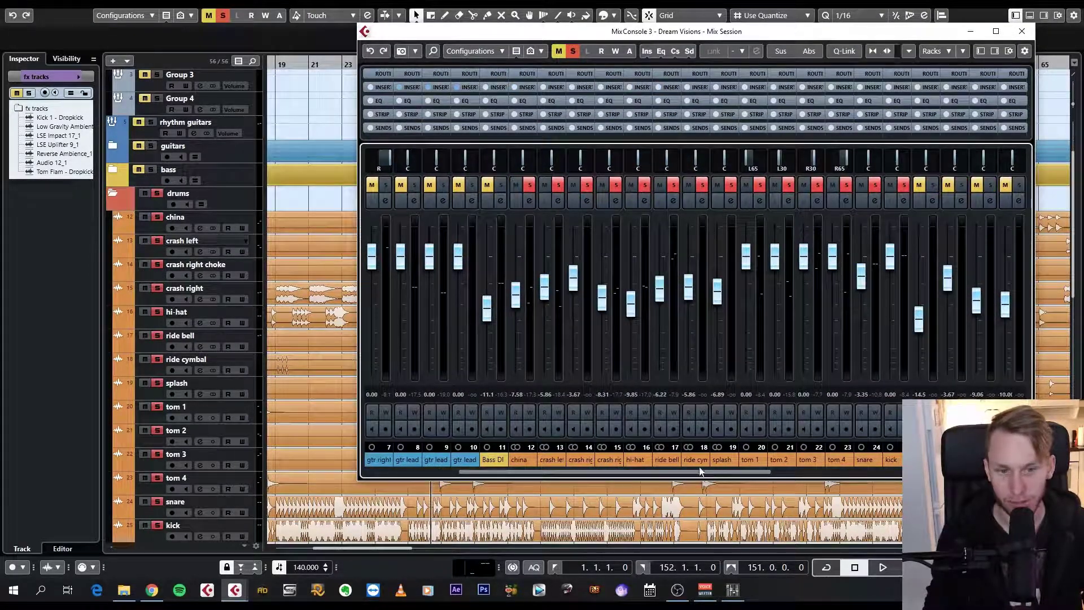
Play the soloed drums from about bar 19 with MixConsole 3 brought back to the front and repositioned over the arrangement
{"action": "left_click", "coordinate": [285, 66]}
{"action": "mouse_move", "coordinate": [229, 590]}
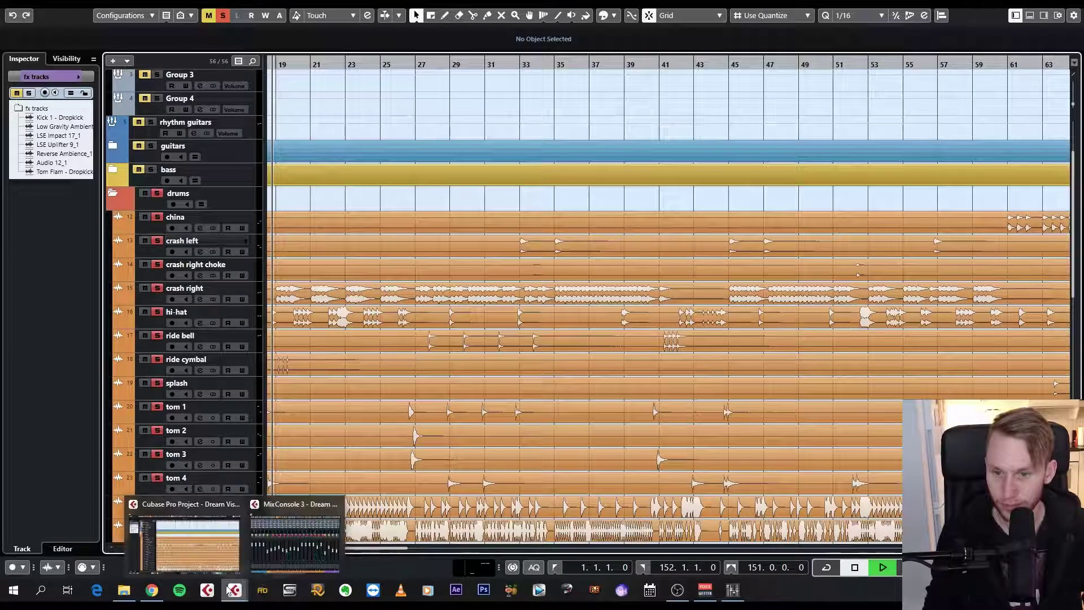
{"action": "left_click", "coordinate": [295, 536]}
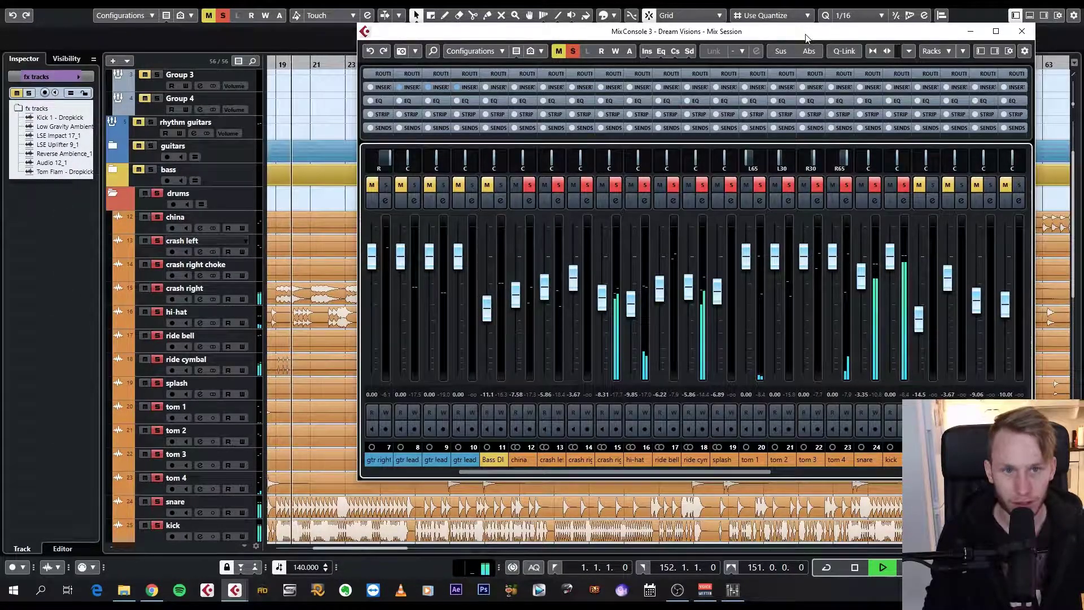
{"action": "left_click_drag", "start_coordinate": [806, 37], "coordinate": [679, 61]}
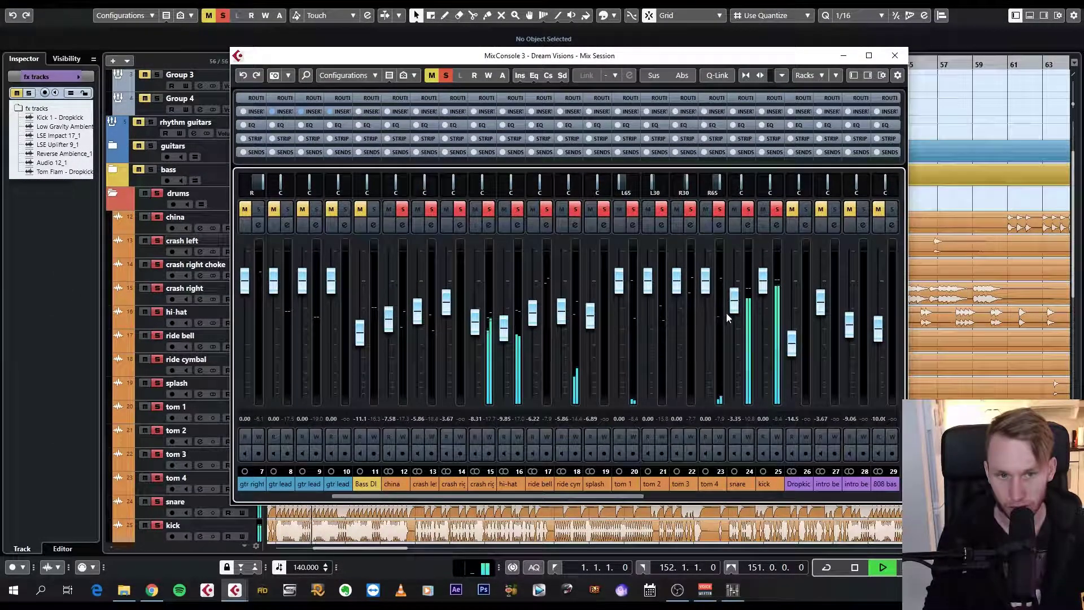
Rebalance the playing drums by setting kick to -1.63, snare to -3.77, hi-hat to -8.87 and crash right to -8.59 dB, and stop playback
{"action": "left_click_drag", "start_coordinate": [763, 281], "coordinate": [734, 309]}
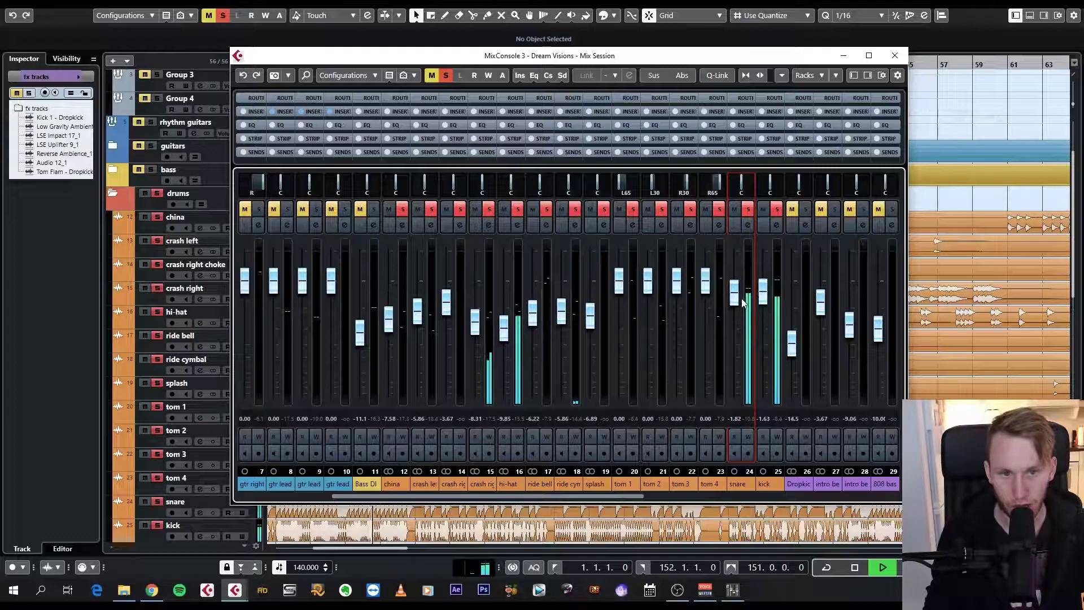
{"action": "left_click_drag", "start_coordinate": [506, 332], "coordinate": [475, 323]}
{"action": "key", "text": "space"}
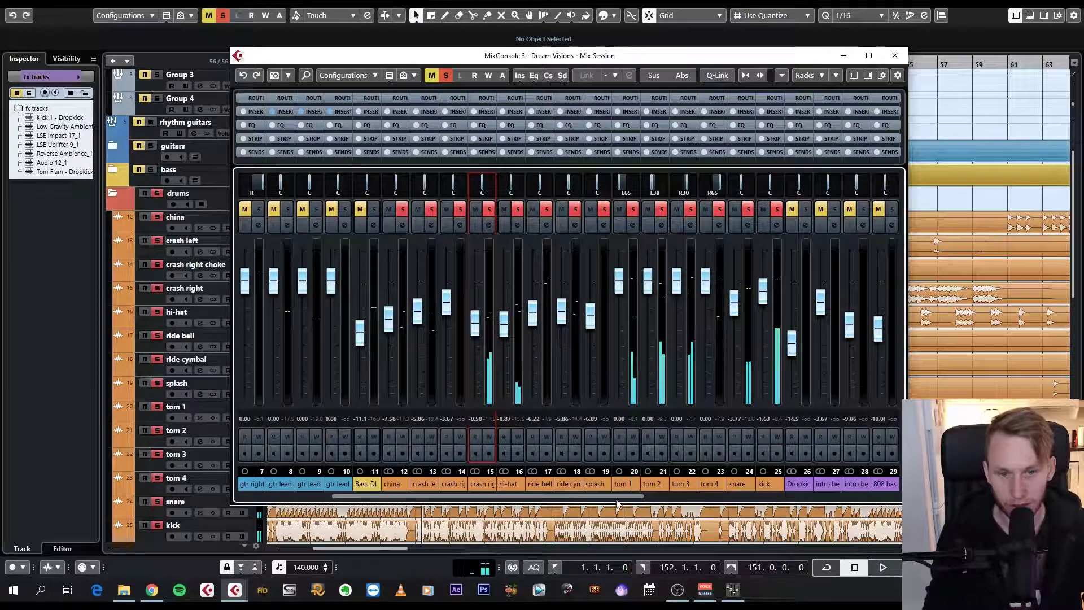
Look across the group, guitar, bass, drum and keys channels in MixConsole 3
{"action": "left_click_drag", "start_coordinate": [615, 500], "coordinate": [519, 500]}
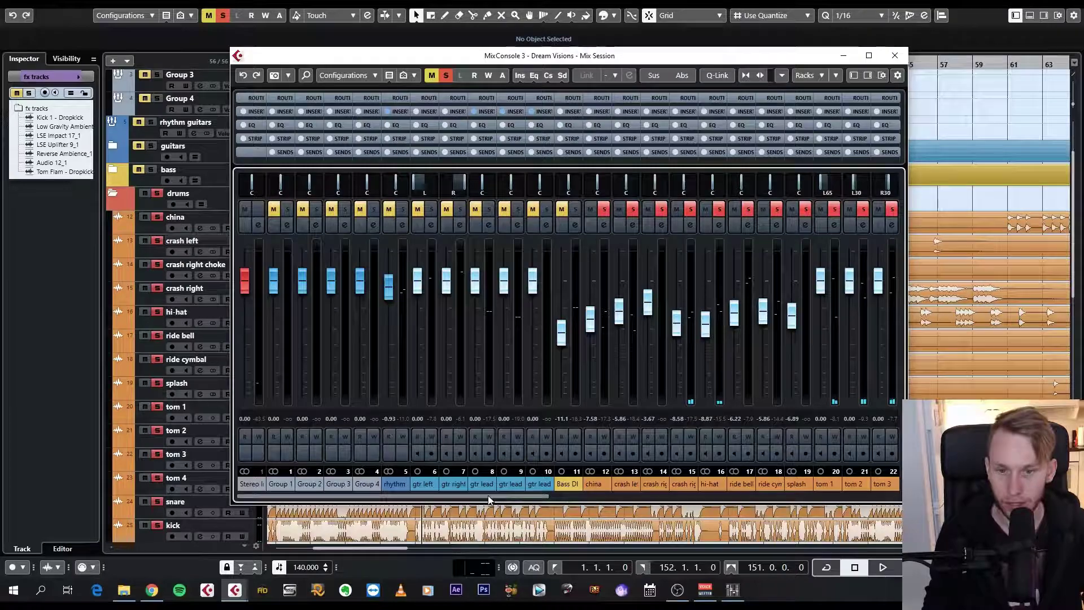
{"action": "scroll", "coordinate": [475, 492], "scroll_direction": "right", "scroll_amount": 3}
{"action": "left_click", "coordinate": [459, 470]}
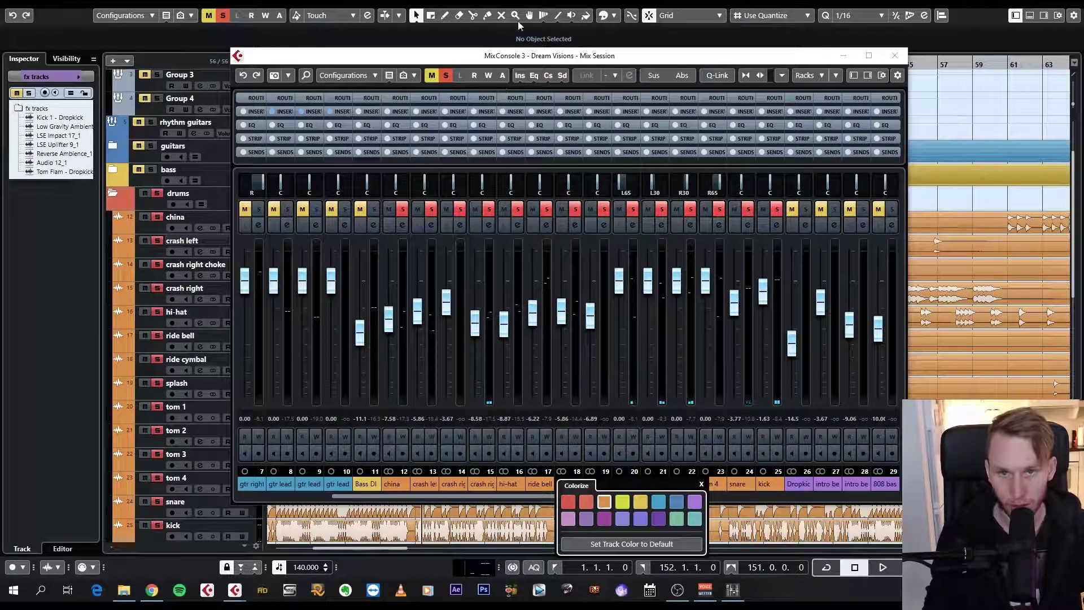
{"action": "left_click", "coordinate": [679, 84]}
{"action": "left_click_drag", "start_coordinate": [584, 497], "coordinate": [666, 497]}
{"action": "left_click_drag", "start_coordinate": [564, 497], "coordinate": [387, 497]}
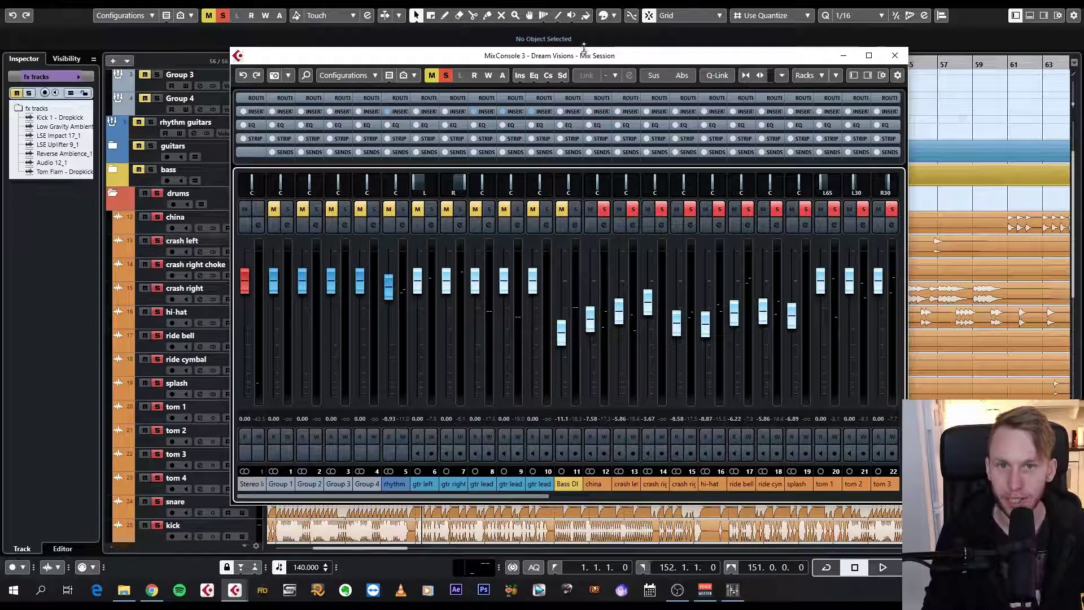
Move the MixConsole 3 window over the arrangement so that it leaves the track list uncovered
{"action": "left_click_drag", "start_coordinate": [584, 52], "coordinate": [542, 41]}
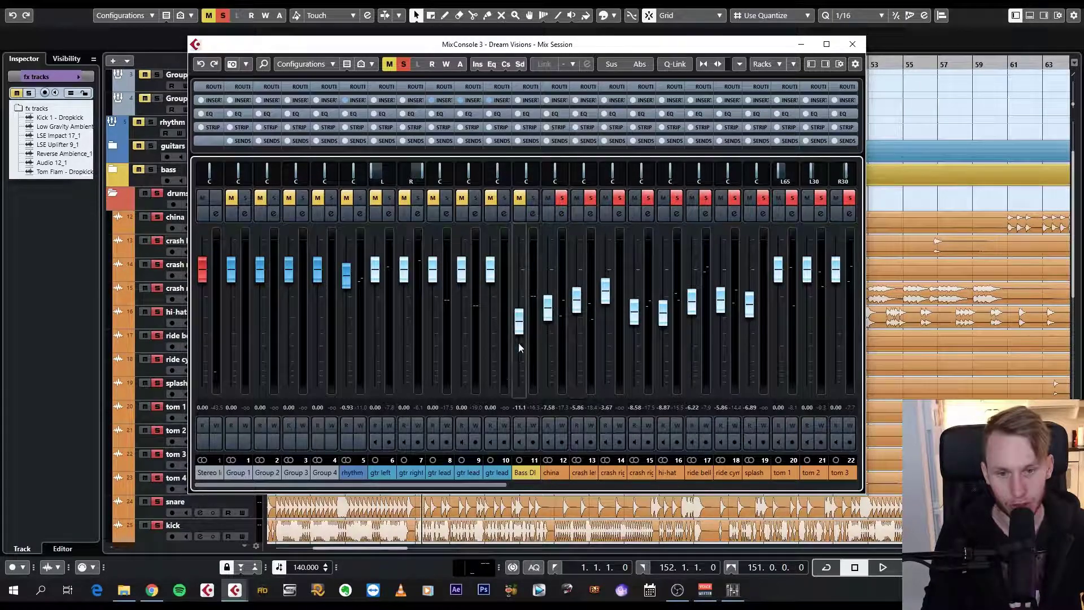
{"action": "left_click_drag", "start_coordinate": [443, 486], "coordinate": [484, 486]}
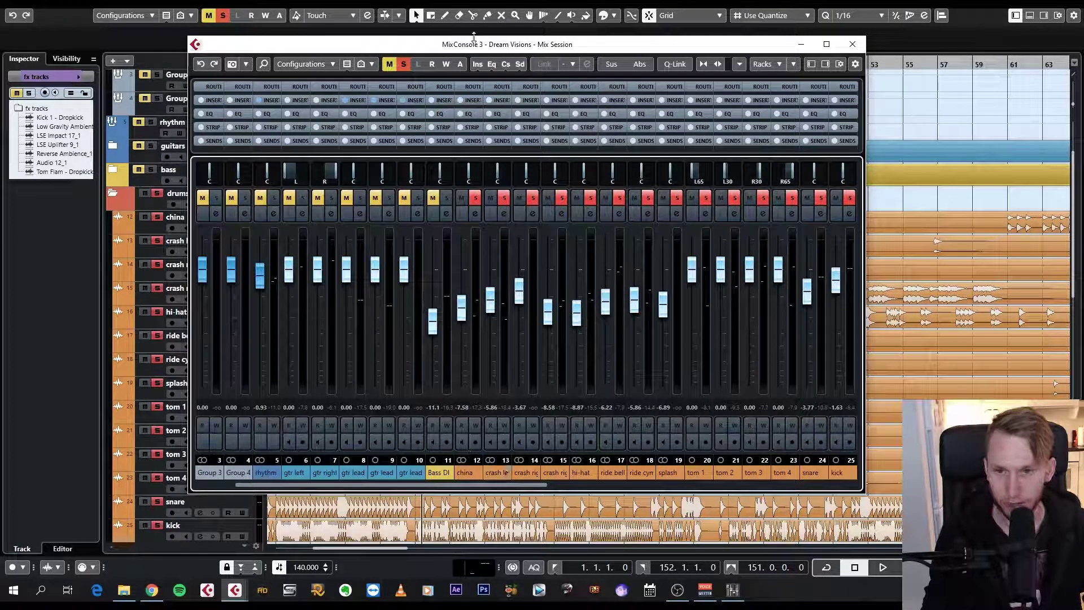
{"action": "left_click_drag", "start_coordinate": [459, 44], "coordinate": [558, 46]}
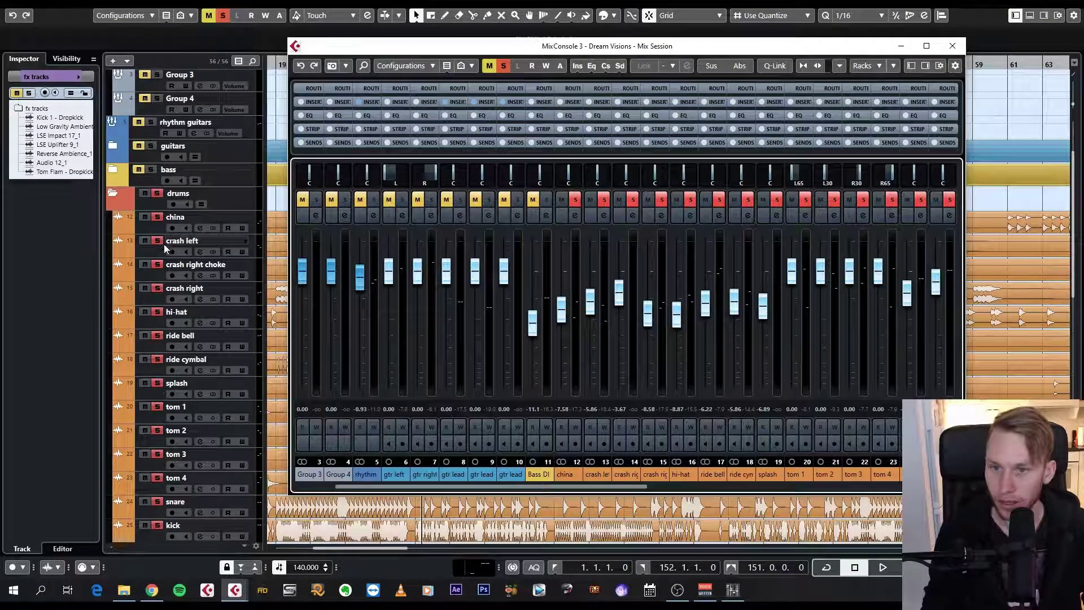
Unsolo the whole drums folder and solo only the kick track
{"action": "left_click", "coordinate": [158, 193]}
{"action": "scroll", "coordinate": [154, 421], "scroll_direction": "down", "scroll_amount": 8}
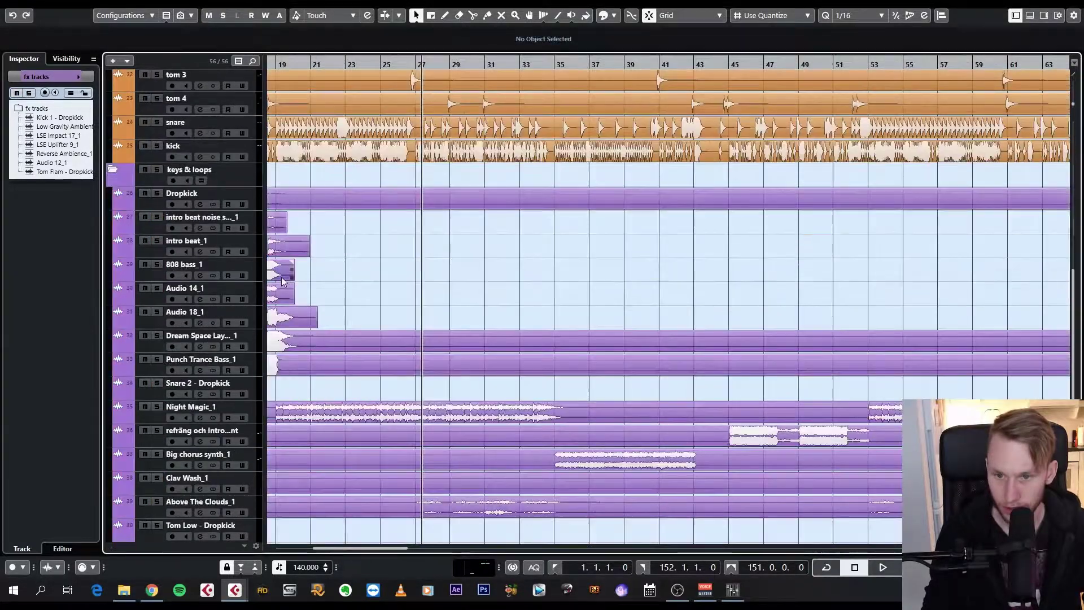
{"action": "scroll", "coordinate": [154, 420], "scroll_direction": "up", "scroll_amount": 4}
{"action": "left_click", "coordinate": [157, 336]}
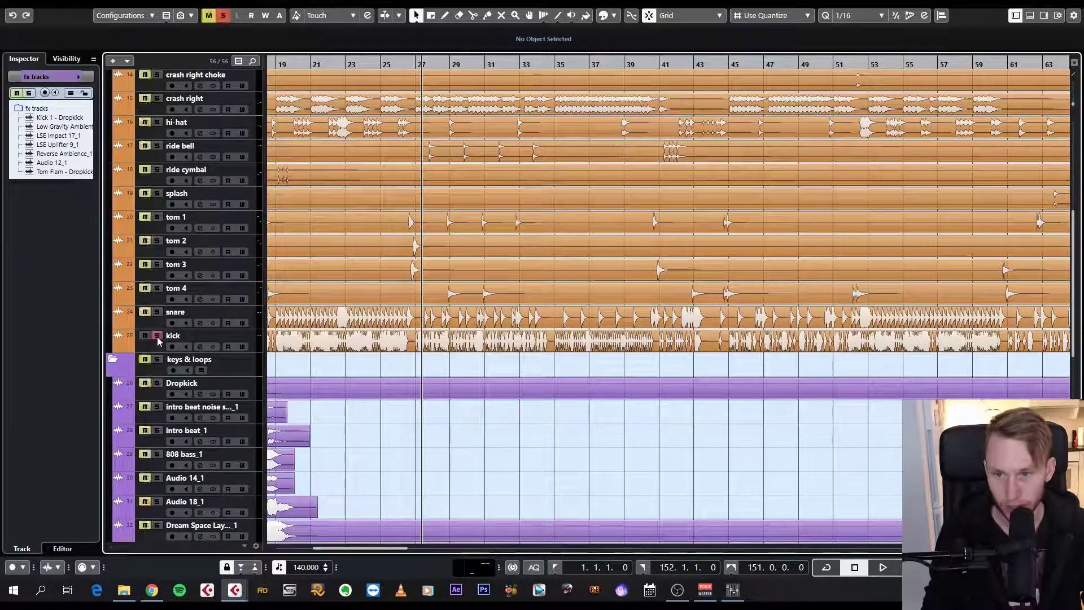
Show the MixConsole inside the project window with narrow channels and its fader page displayed
{"action": "key", "text": "F3"}
{"action": "key", "text": "F3"}
{"action": "key", "text": "alt+F3"}
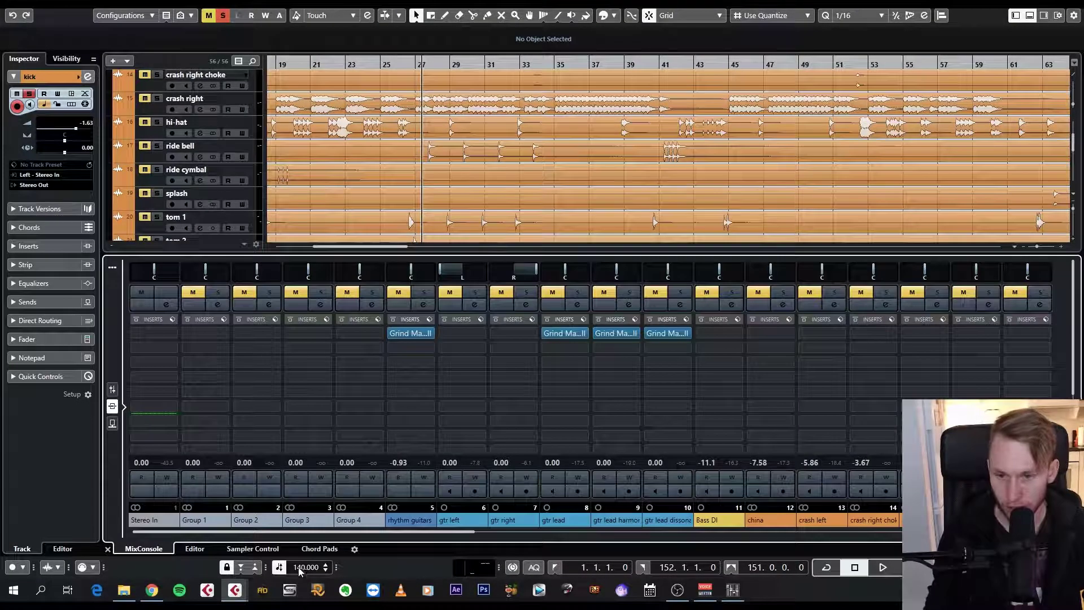
{"action": "scroll", "coordinate": [403, 542], "scroll_direction": "down", "scroll_amount": 5}
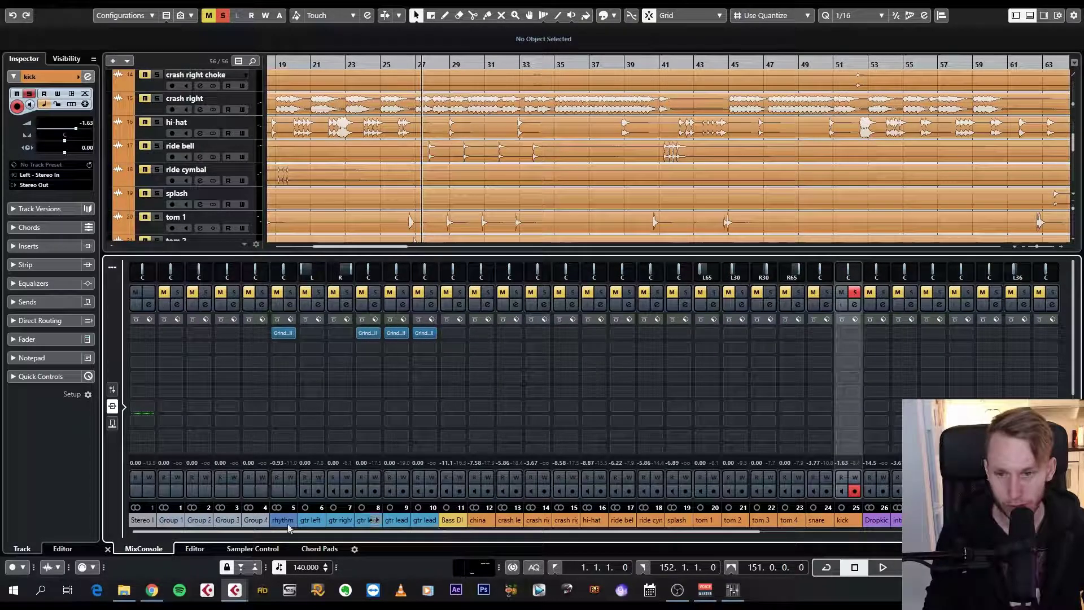
{"action": "left_click", "coordinate": [113, 389]}
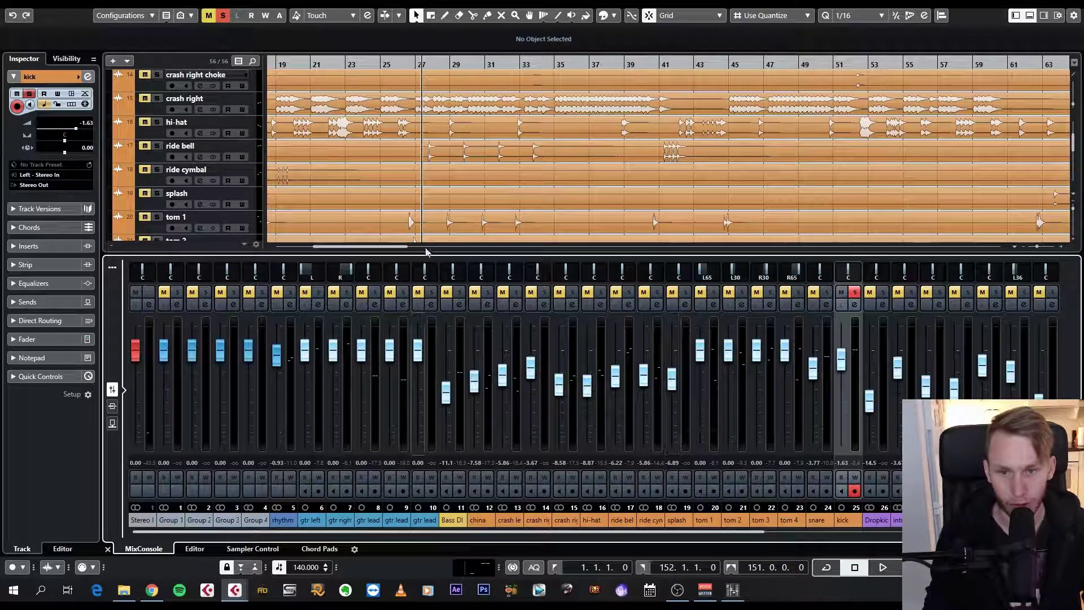
Play the soloed kick from around bar 27, raise its volume to 0.77 dB, and reset it to 0.00 dB
{"action": "scroll", "coordinate": [486, 193], "scroll_direction": "down", "scroll_amount": 3}
{"action": "scroll", "coordinate": [487, 193], "scroll_direction": "down", "scroll_amount": 3}
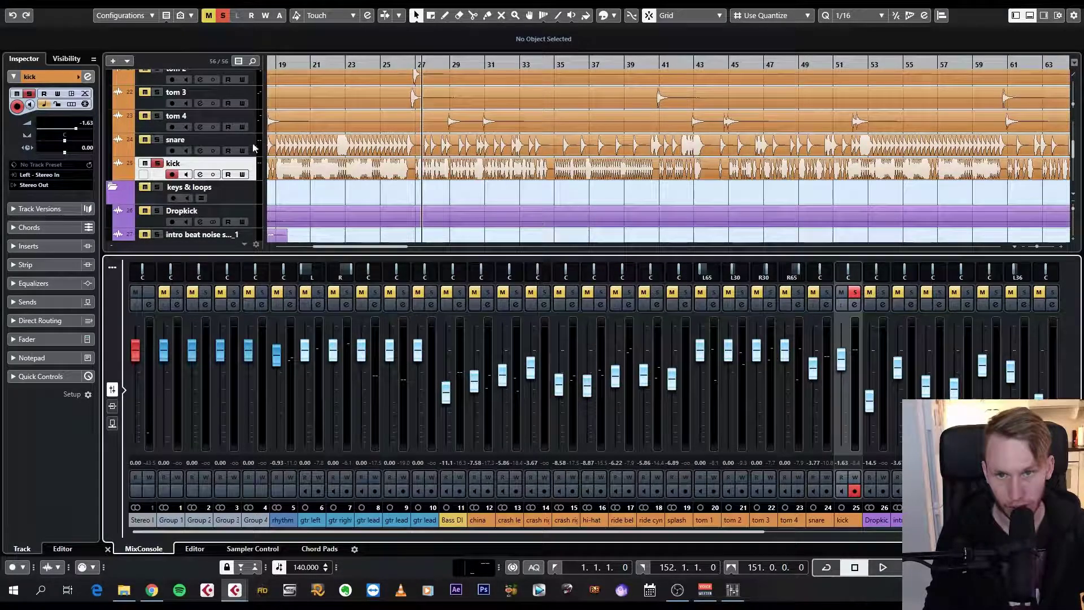
{"action": "left_click", "coordinate": [561, 202]}
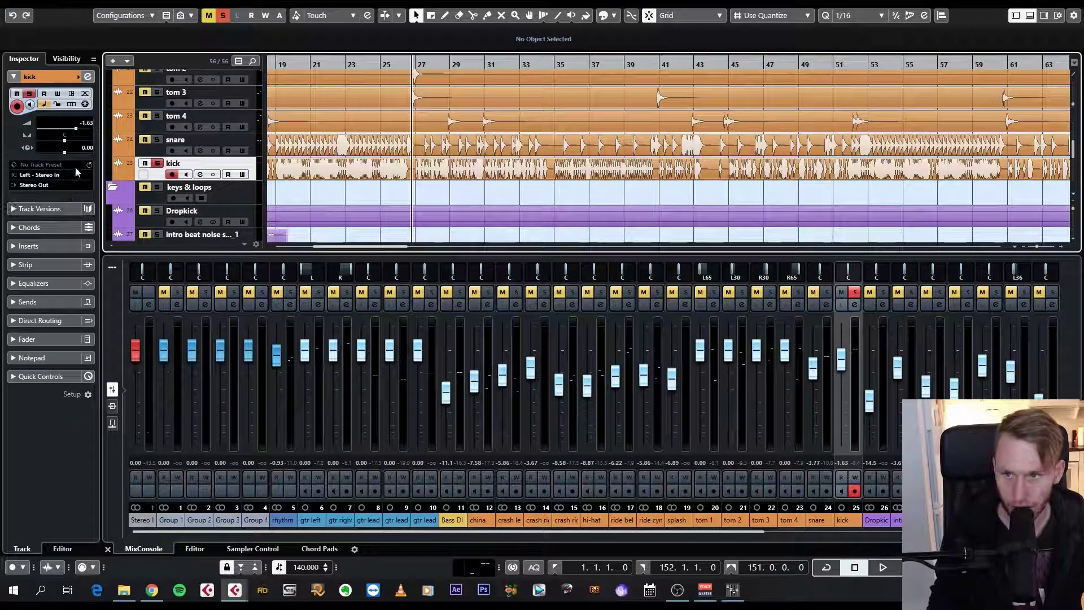
{"action": "key", "text": "space"}
{"action": "left_click_drag", "start_coordinate": [77, 132], "coordinate": [82, 133]}
{"action": "left_click", "coordinate": [81, 133], "text": "ctrl"}
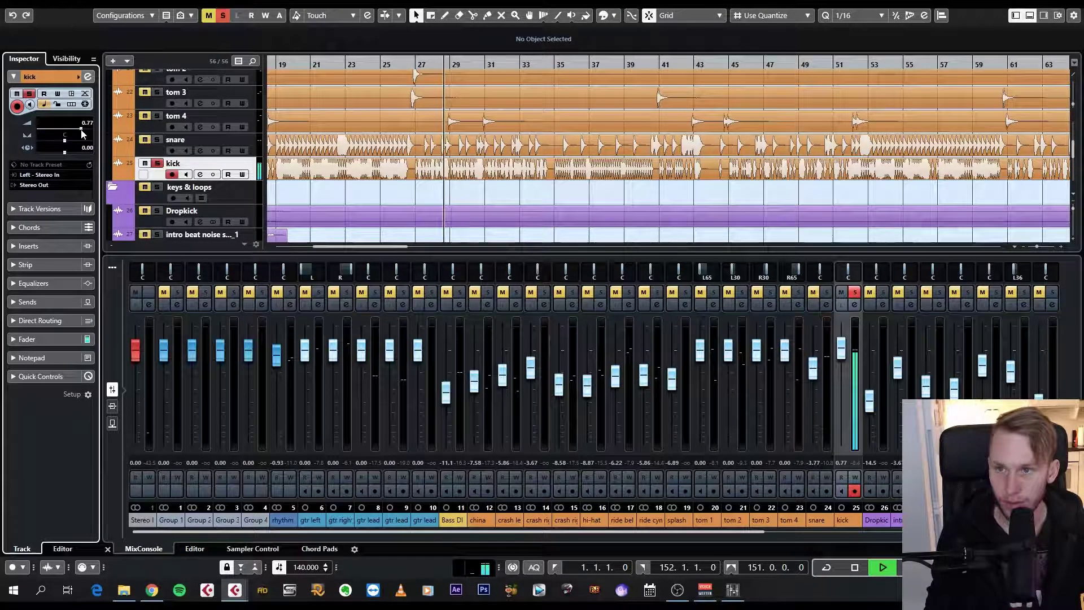
{"action": "key", "text": "space"}
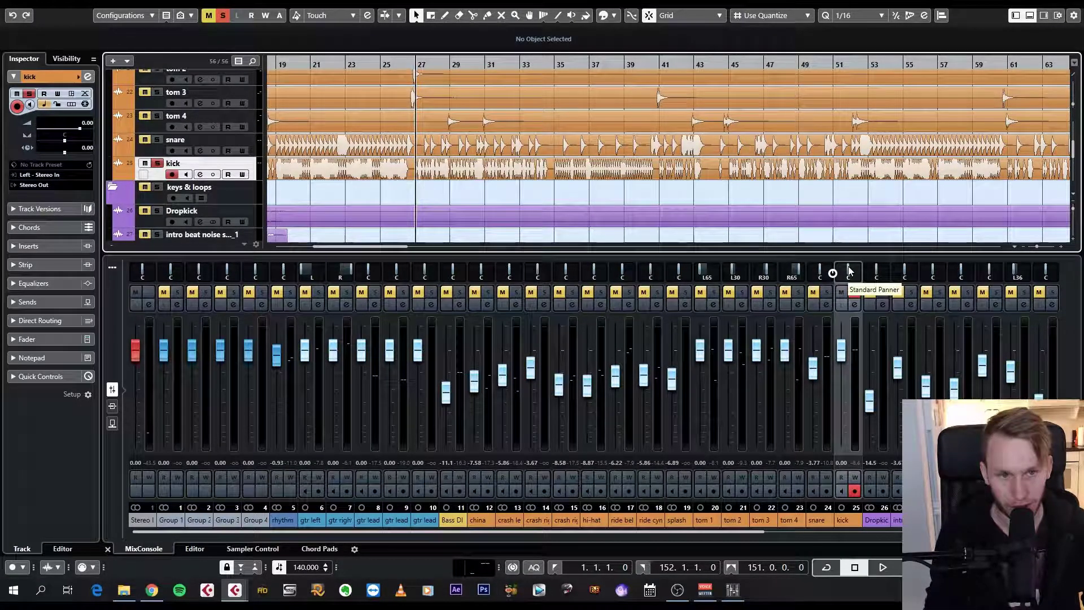
Audition the kick panned fully right and at L30, and reset its pan to centre
{"action": "key", "text": "space"}
{"action": "left_click_drag", "start_coordinate": [832, 273], "coordinate": [859, 269]}
{"action": "key", "text": "space"}
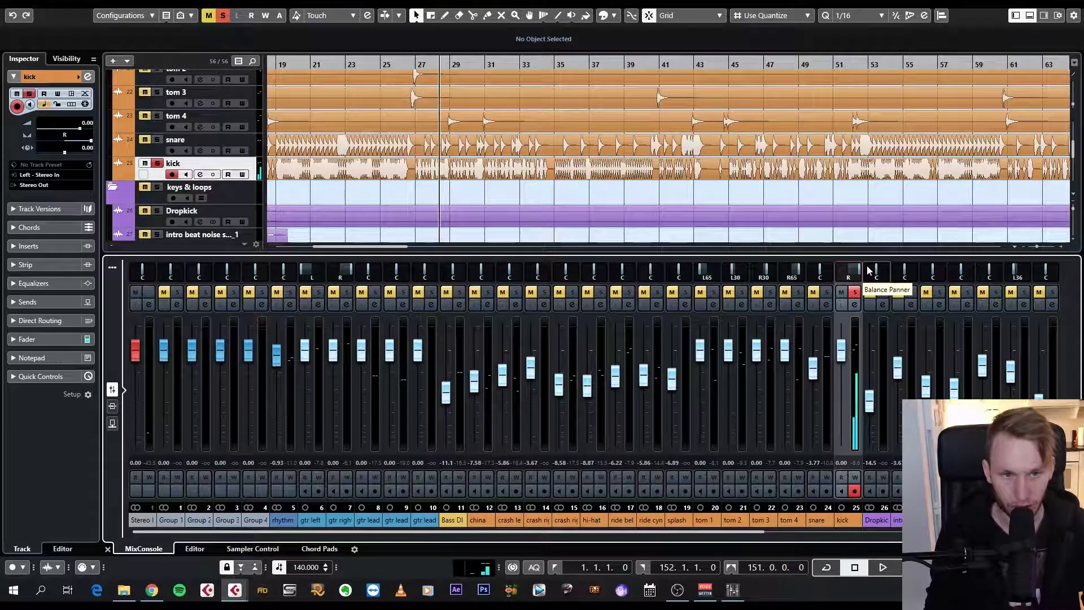
{"action": "key", "text": "space"}
{"action": "mouse_move", "coordinate": [857, 271]}
{"action": "left_mouse_down"}
{"action": "mouse_move", "coordinate": [836, 274]}
{"action": "mouse_move", "coordinate": [847, 273]}
{"action": "left_mouse_up"}
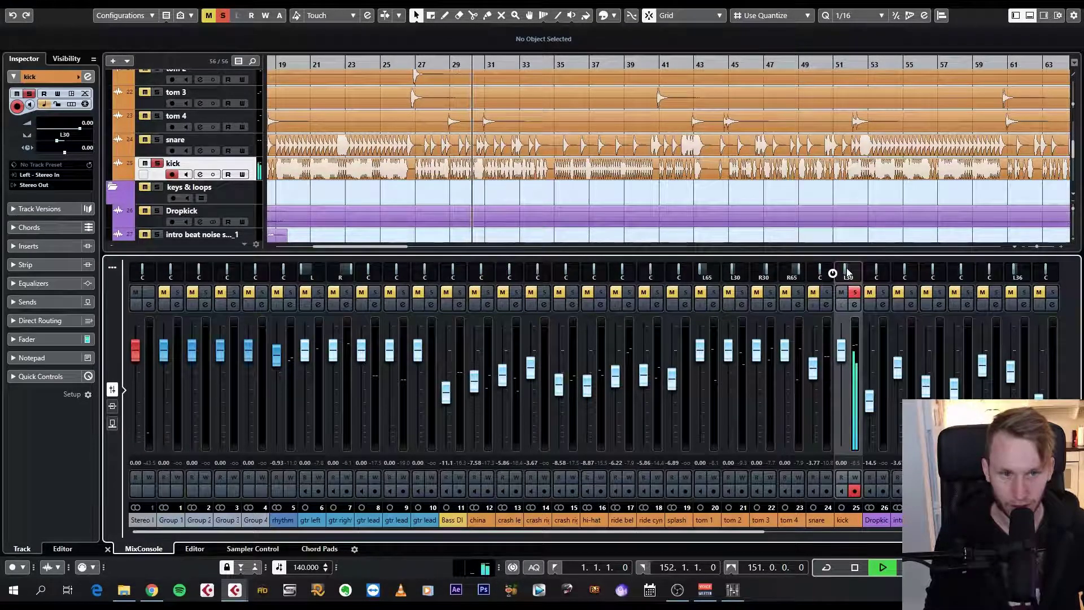
{"action": "key", "text": "space"}
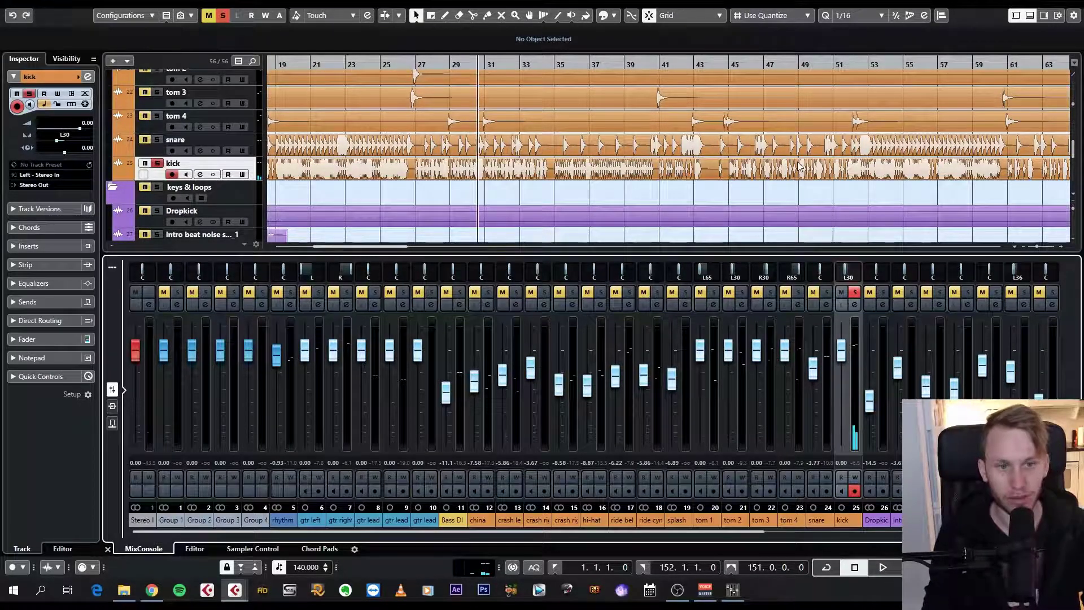
{"action": "left_click", "coordinate": [847, 272], "text": "ctrl"}
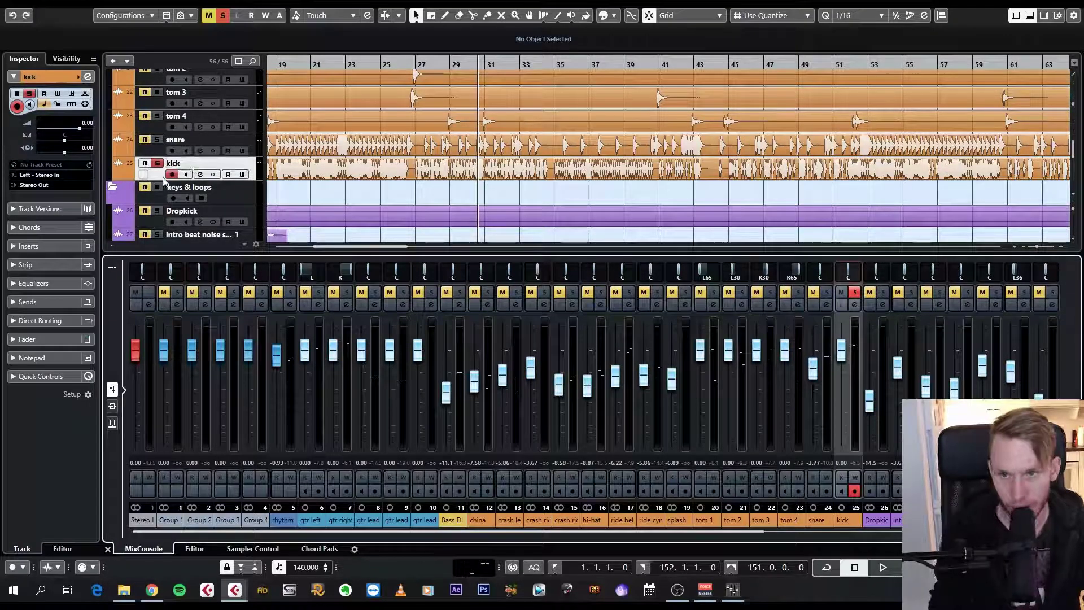
Select the kick track and set its volume to exactly -1.53 dB in the Inspector
{"action": "left_click", "coordinate": [164, 129]}
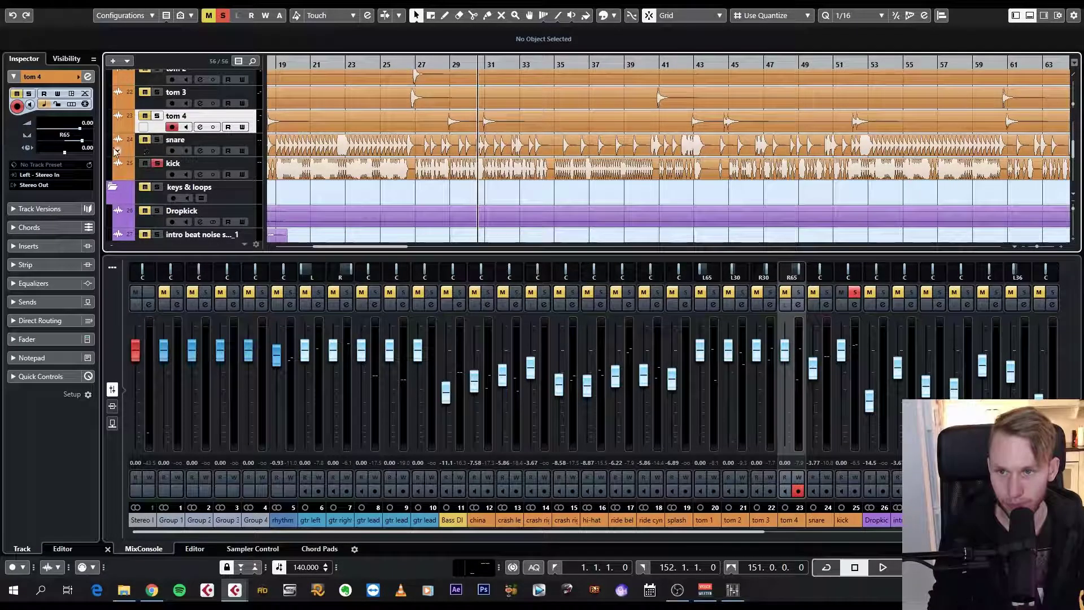
{"action": "left_click", "coordinate": [157, 173]}
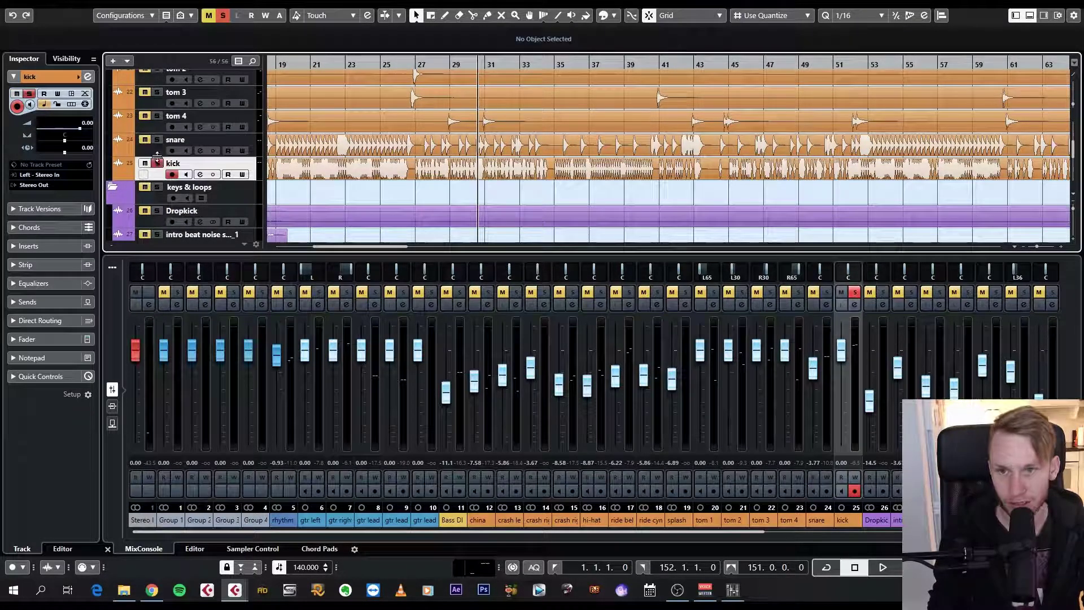
{"action": "double_click", "coordinate": [85, 122]}
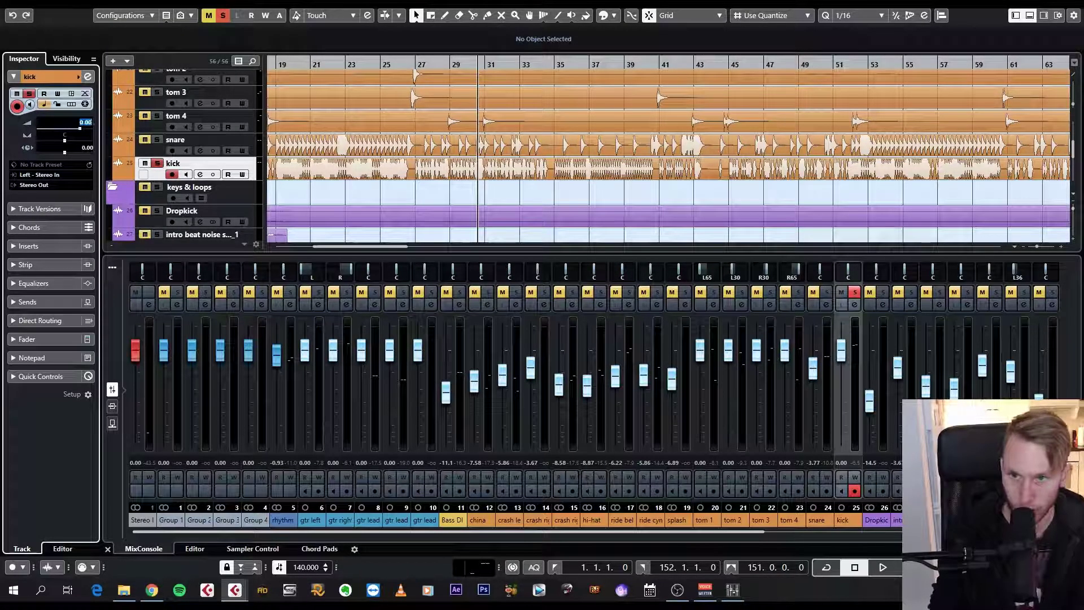
{"action": "type", "text": "-1.53"}
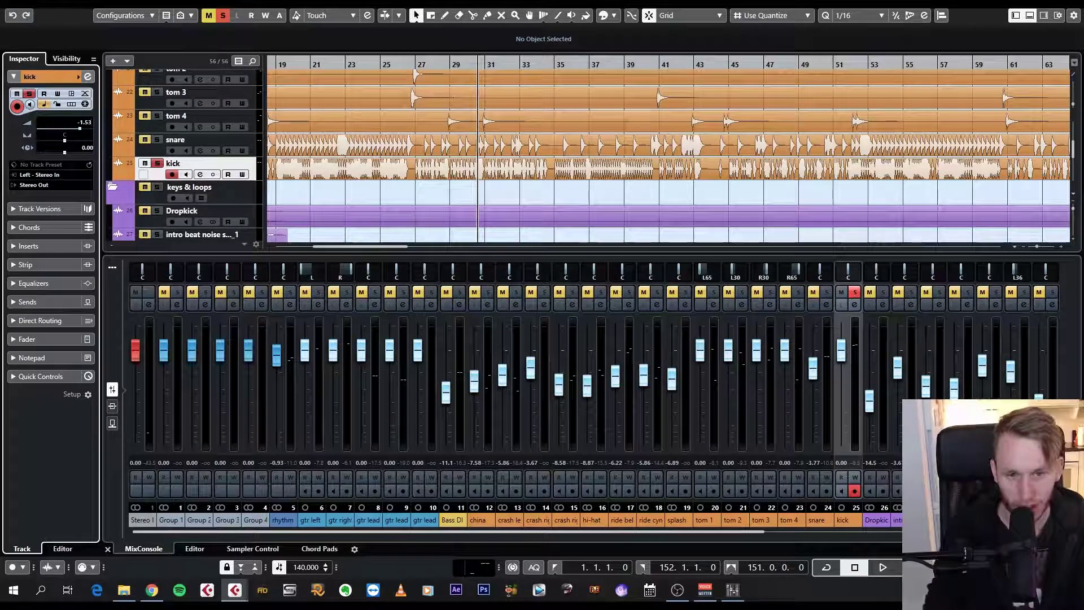
{"action": "key", "text": "Return"}
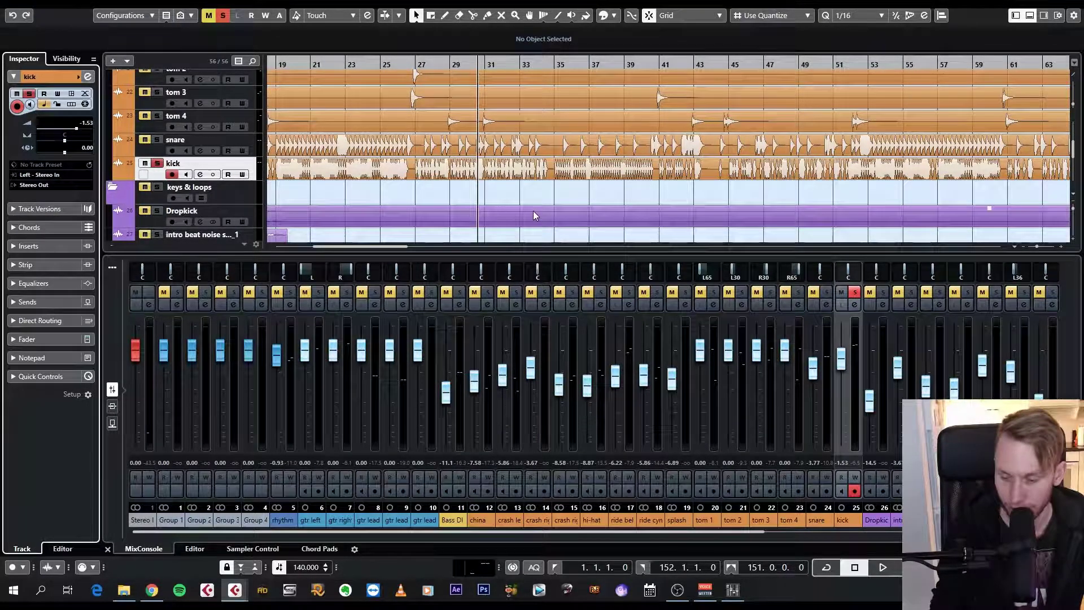
Hide the mixer embedded in the project window and unsolo the kick track
{"action": "key", "text": "ctrl+alt+e"}
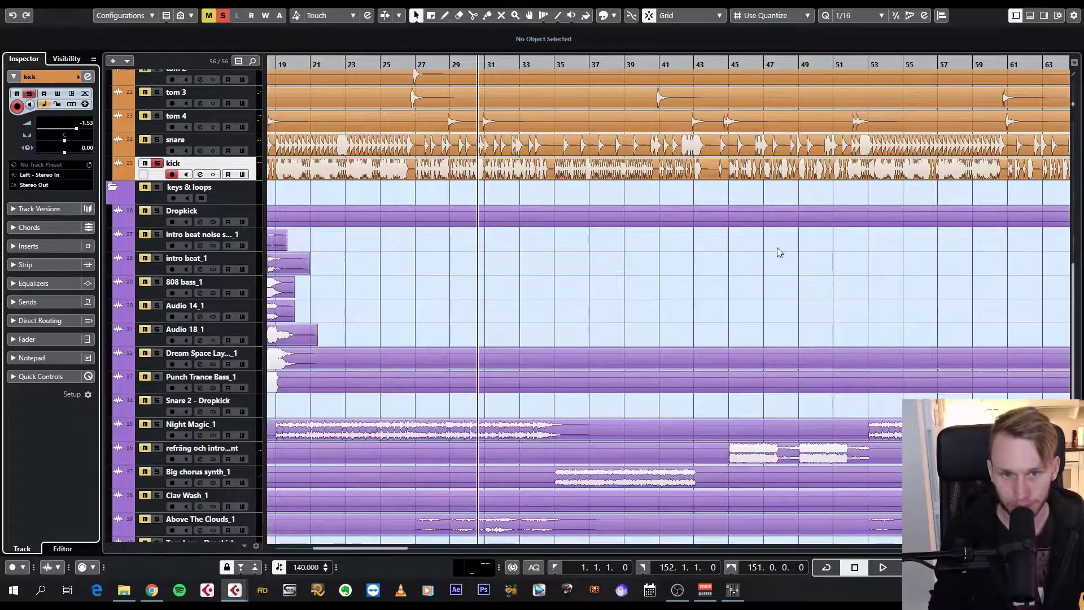
{"action": "scroll", "coordinate": [368, 205], "scroll_direction": "down", "scroll_amount": 5}
{"action": "scroll", "coordinate": [485, 252], "scroll_direction": "up", "scroll_amount": 4}
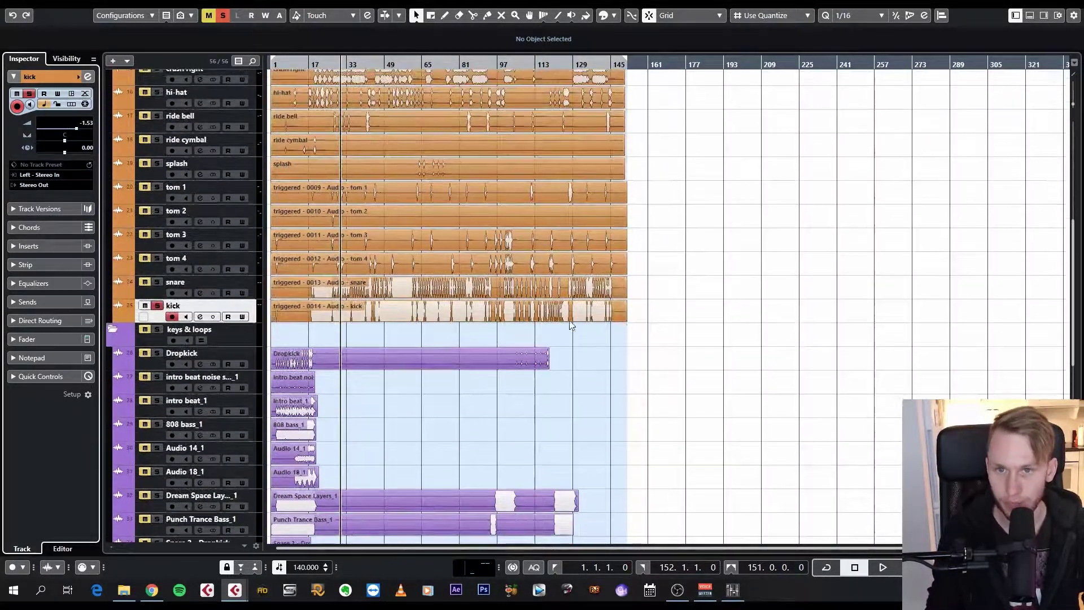
{"action": "key", "text": "s"}
Examine the group, drum and keys & loops tracks across the full arrangement, both close up and in overview
{"action": "key", "text": "h"}
{"action": "key", "text": "h"}
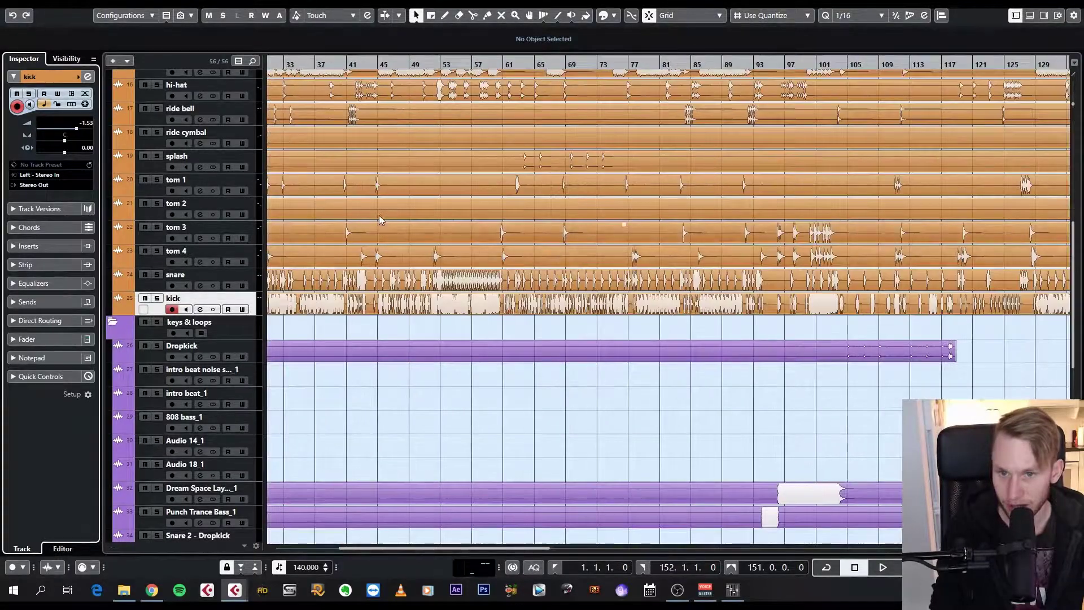
{"action": "scroll", "coordinate": [568, 214], "scroll_direction": "up", "scroll_amount": 3}
{"action": "scroll", "coordinate": [567, 214], "scroll_direction": "up", "scroll_amount": 4}
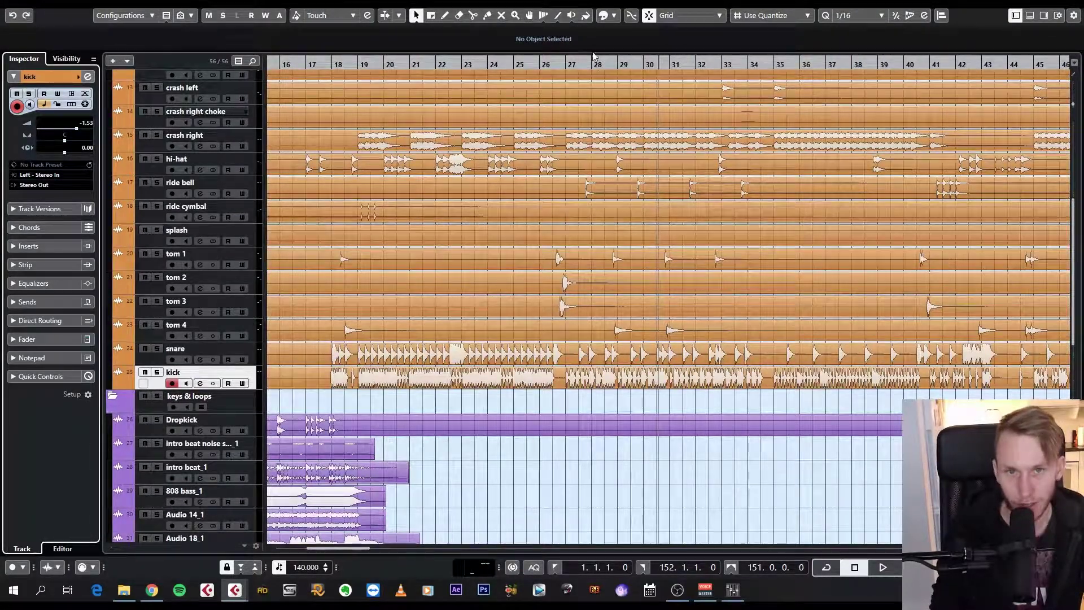
{"action": "scroll", "coordinate": [655, 239], "scroll_direction": "up", "scroll_amount": 8}
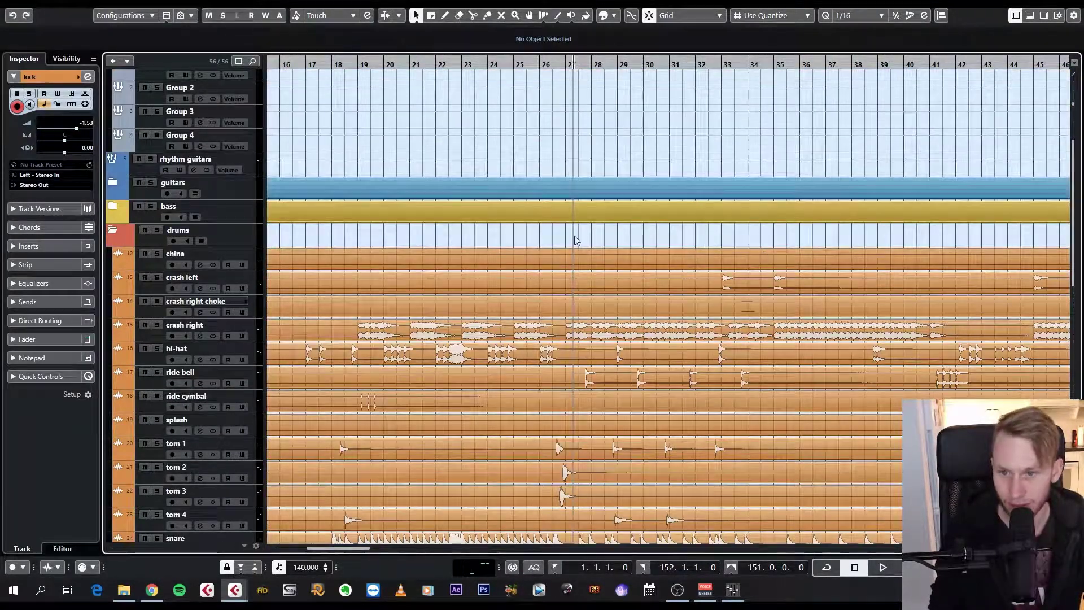
{"action": "scroll", "coordinate": [677, 266], "scroll_direction": "down", "scroll_amount": 16}
{"action": "scroll", "coordinate": [723, 276], "scroll_direction": "up", "scroll_amount": 19}
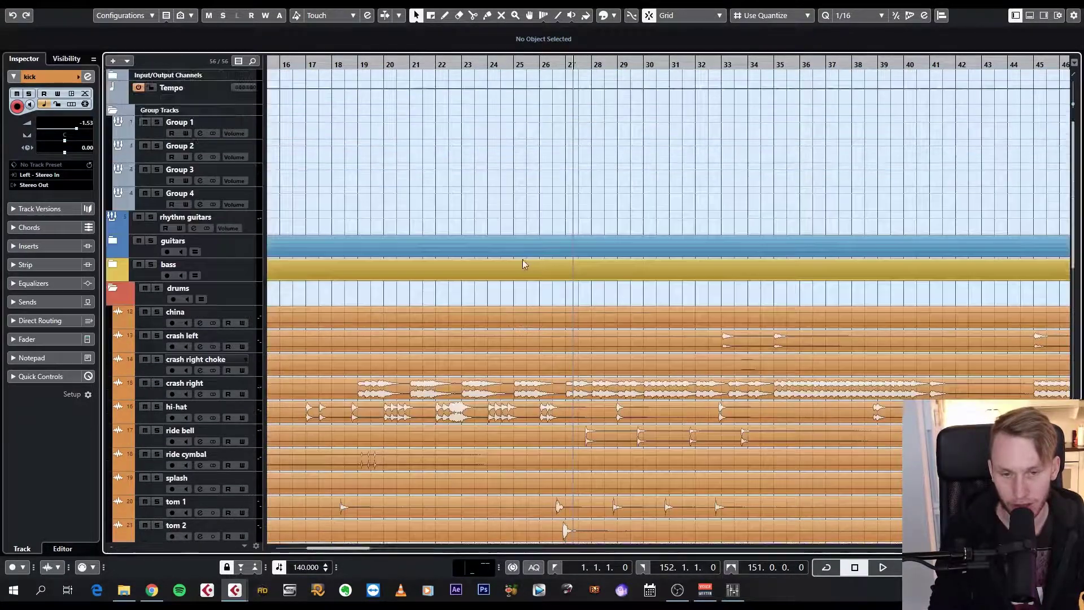
{"action": "scroll", "coordinate": [522, 263], "scroll_direction": "down", "scroll_amount": 4}
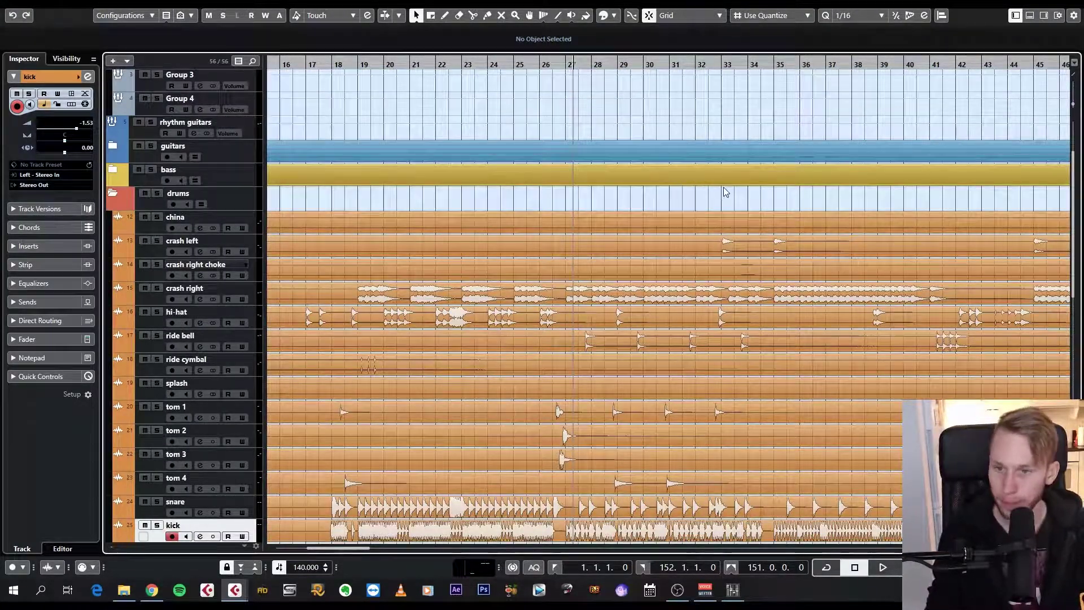
{"action": "key", "text": "g"}
{"action": "key", "text": "g"}
{"action": "key", "text": "g"}
{"action": "scroll", "coordinate": [430, 293], "scroll_direction": "down", "scroll_amount": 8}
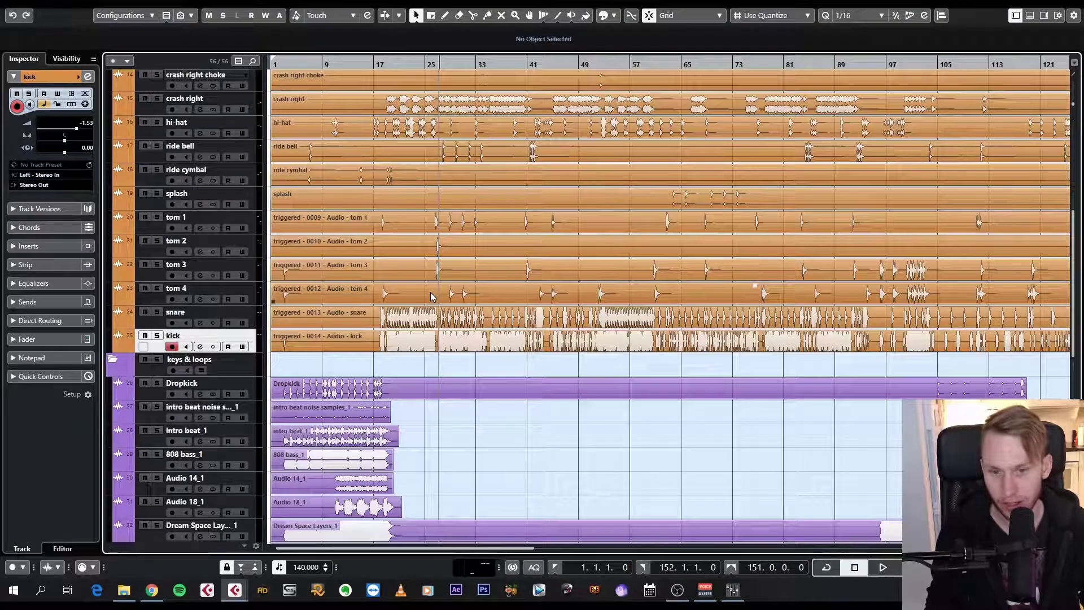
Bring up MixConsole 3 again and maximize its window to fill the screen
{"action": "left_click", "coordinate": [238, 1]}
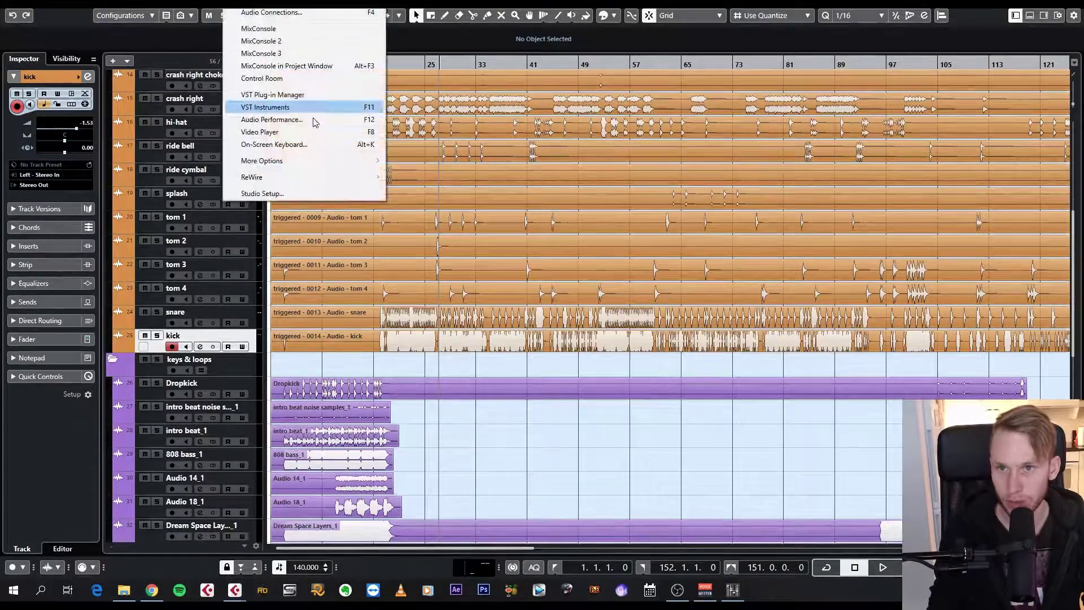
{"action": "left_click", "coordinate": [260, 53]}
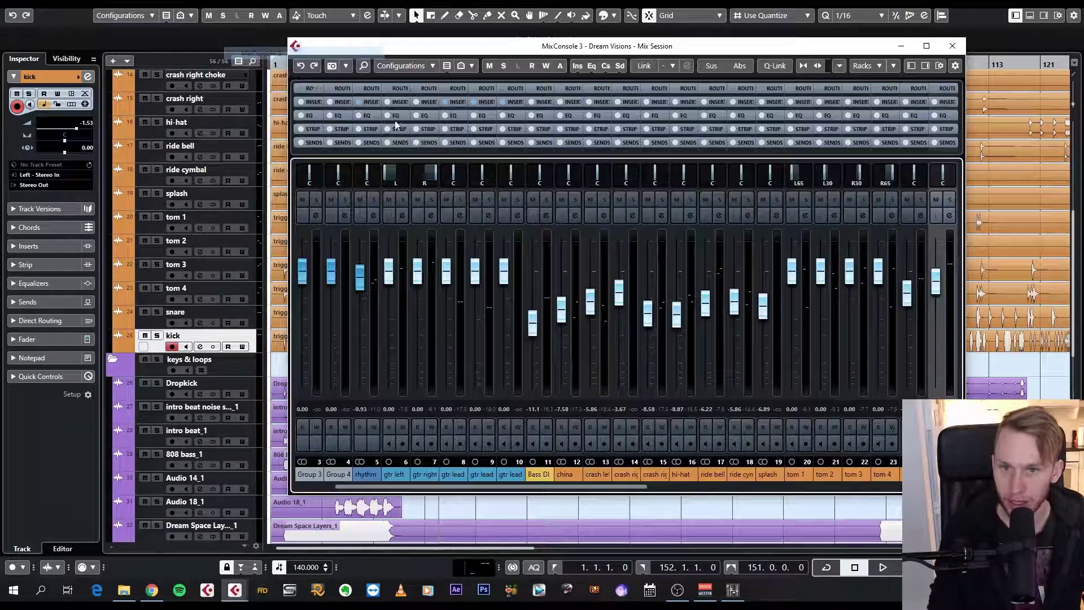
{"action": "left_click", "coordinate": [926, 46]}
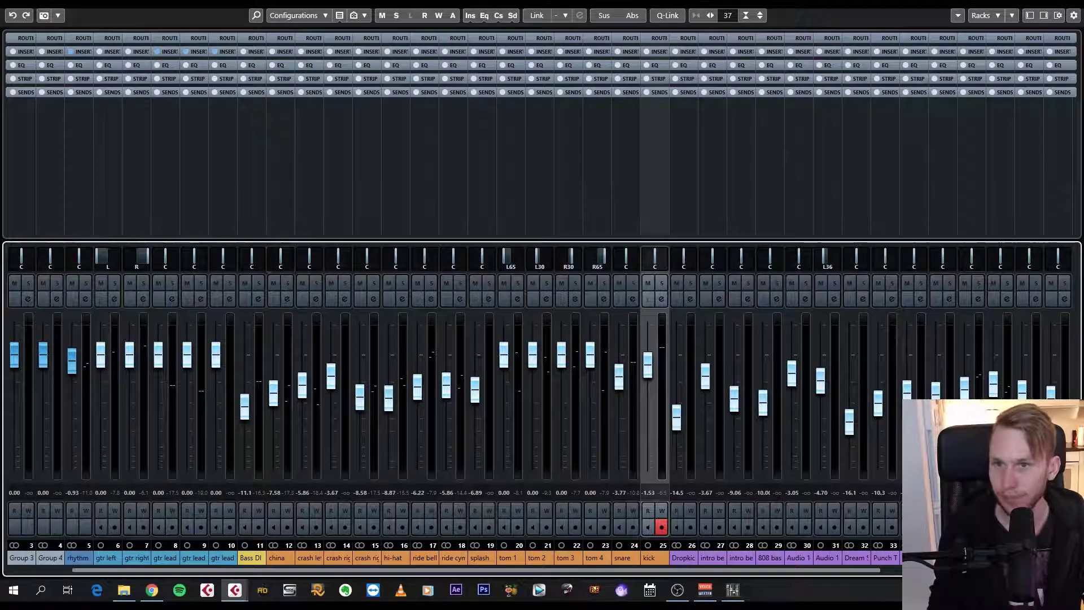
Expand the routing rack for all channels and select the gtr right channel together with the first gtr lead channel
{"action": "left_click", "coordinate": [81, 38]}
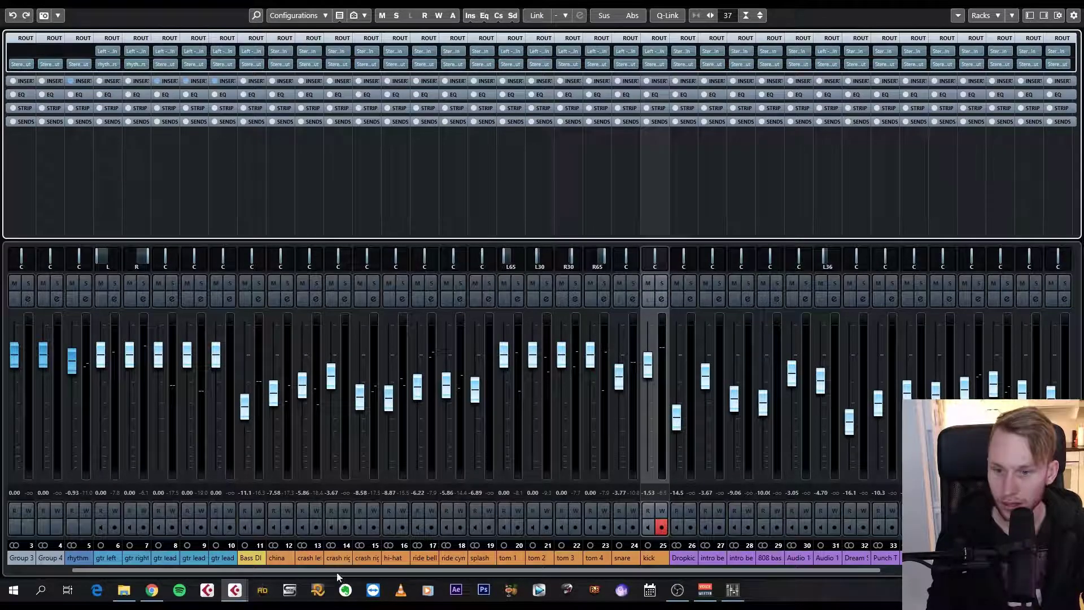
{"action": "left_click_drag", "start_coordinate": [314, 573], "coordinate": [246, 573]}
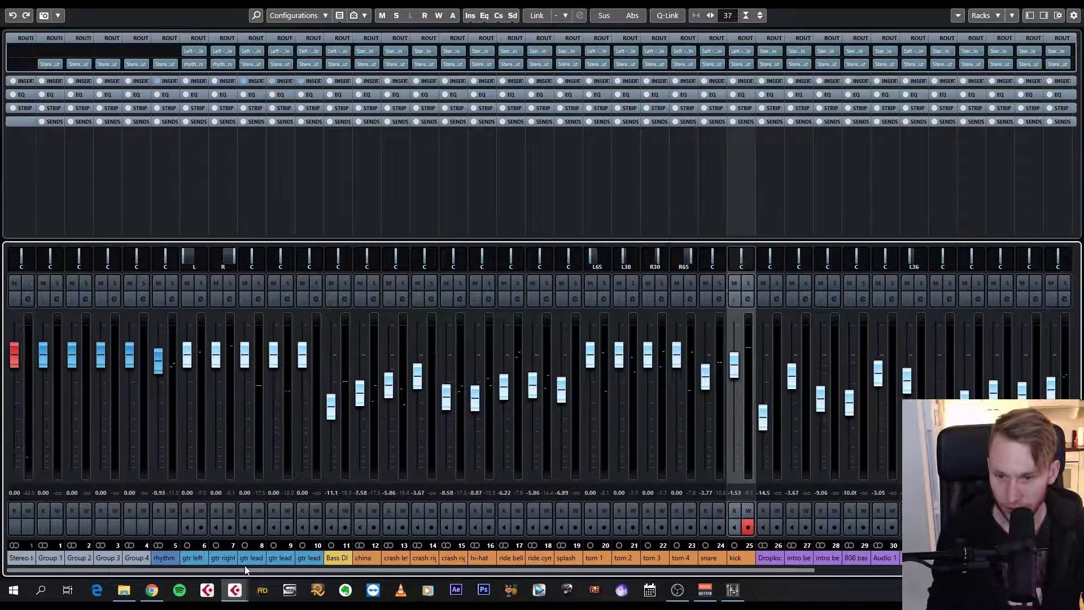
{"action": "left_click", "coordinate": [232, 428]}
{"action": "left_click", "coordinate": [257, 425], "text": "ctrl"}
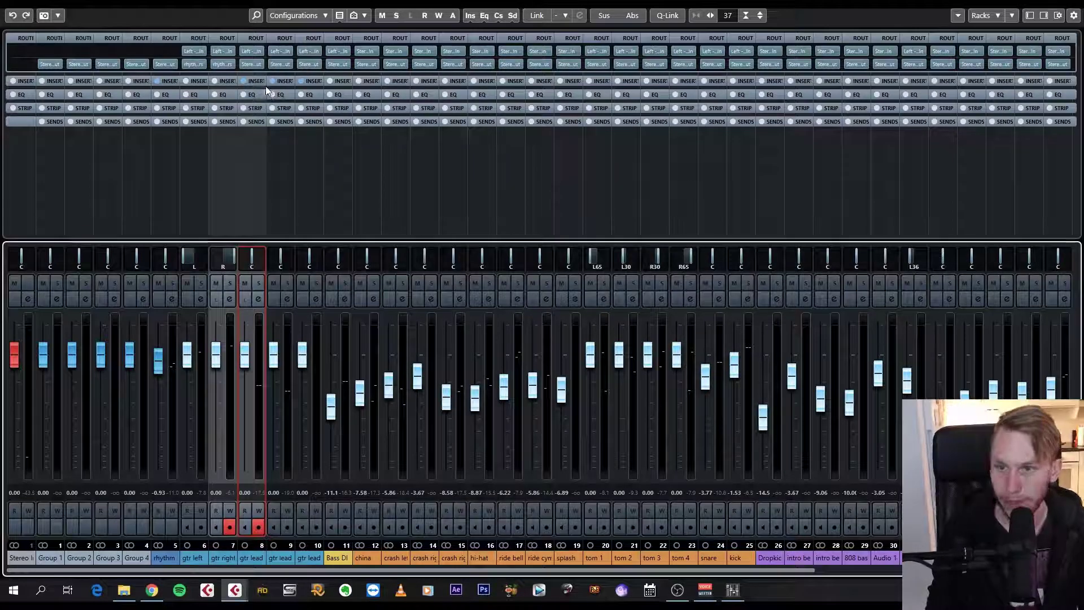
Select gtr lead channels 8 and 9 together and look through their input routing choices
{"action": "left_click", "coordinate": [271, 436]}
{"action": "left_click", "coordinate": [259, 432], "text": "ctrl"}
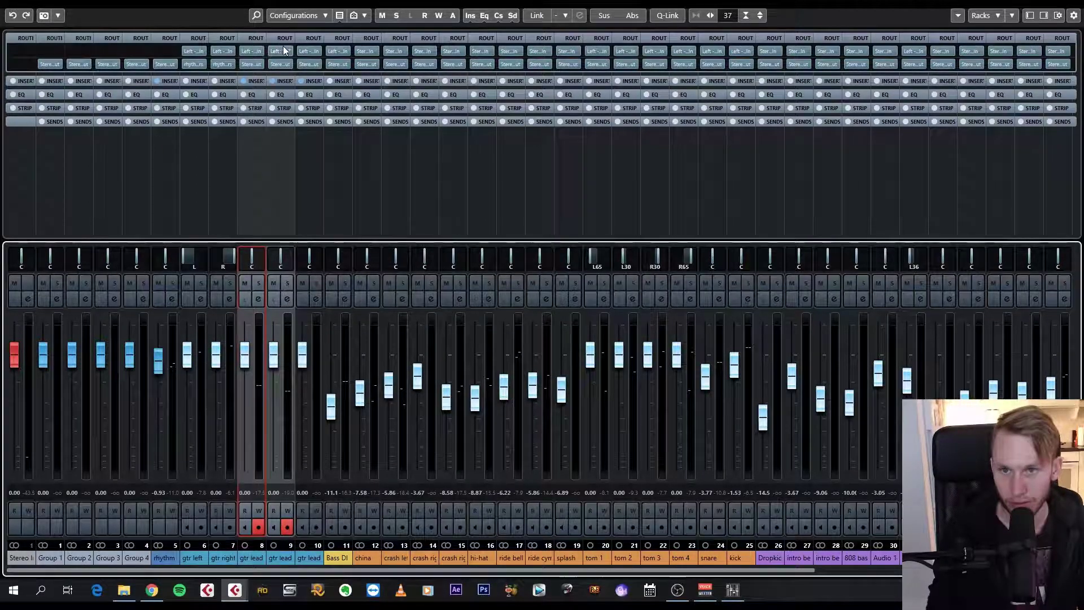
{"action": "left_click", "coordinate": [259, 54]}
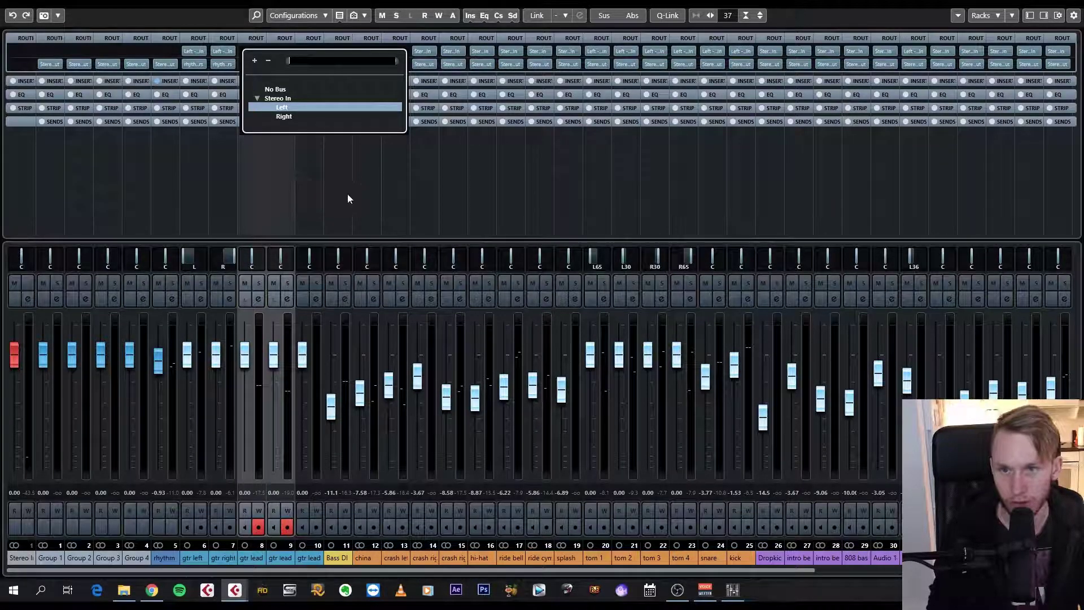
{"action": "left_click", "coordinate": [298, 192]}
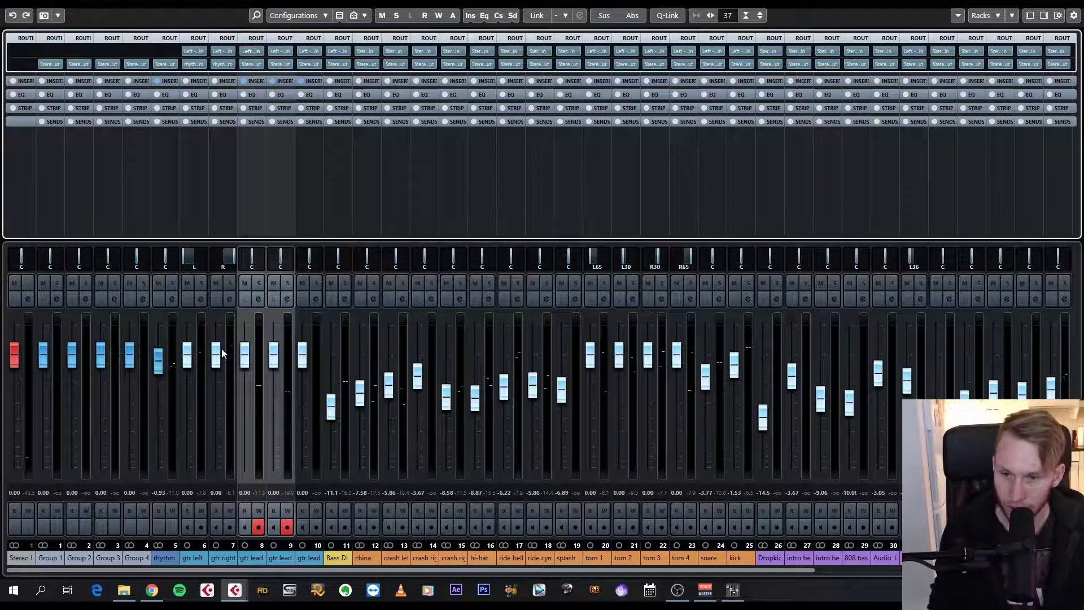
Select the gtr left and gtr right channels individually and together as a pair
{"action": "left_click", "coordinate": [203, 389]}
{"action": "left_click", "coordinate": [228, 397]}
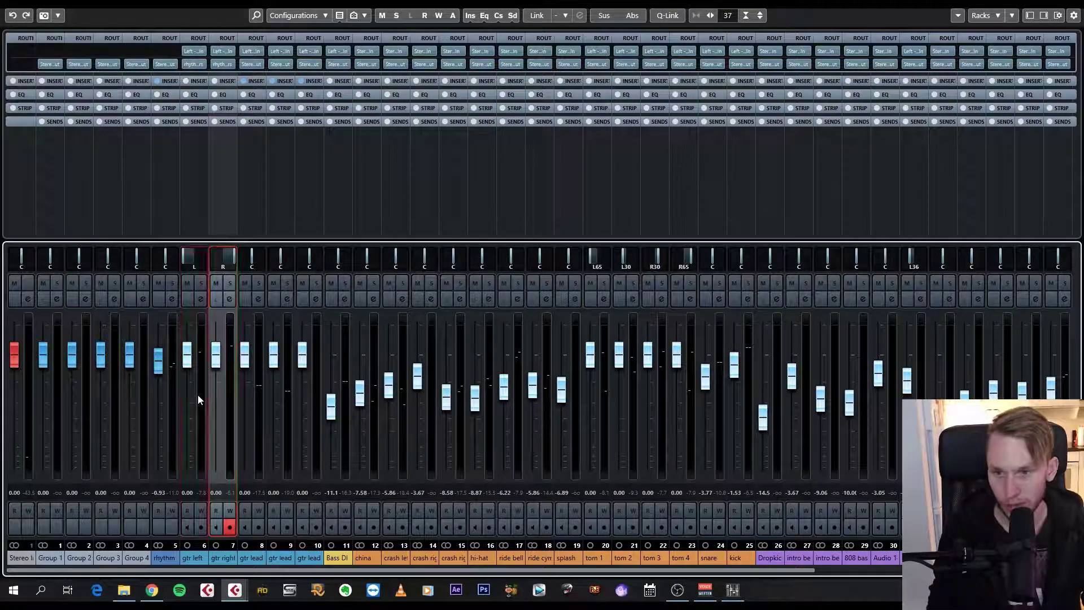
{"action": "left_click", "coordinate": [205, 397]}
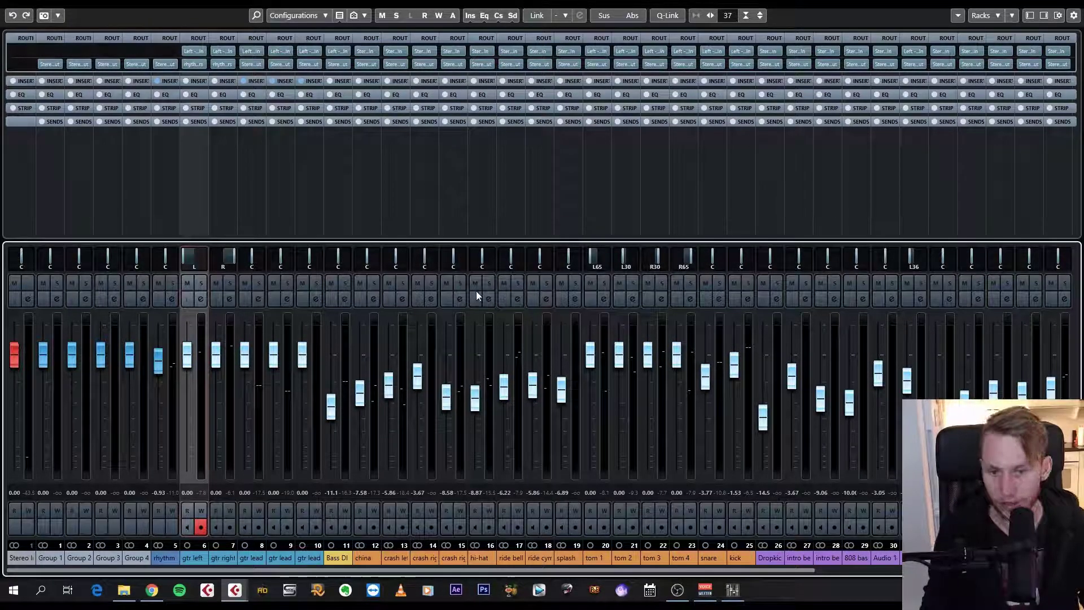
{"action": "left_click", "coordinate": [231, 393]}
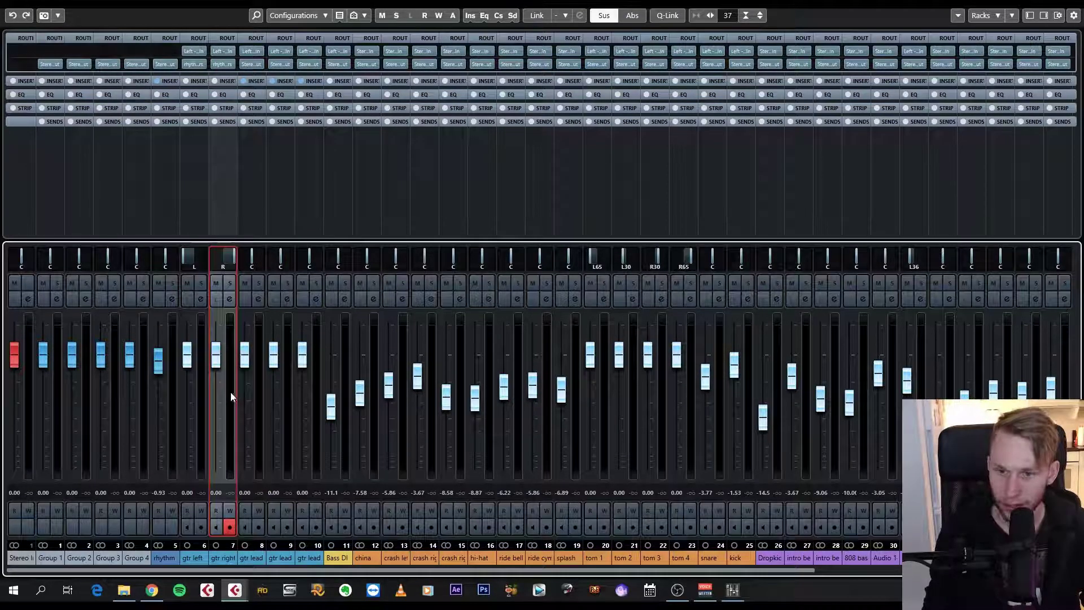
{"action": "left_click", "coordinate": [202, 390], "text": "ctrl"}
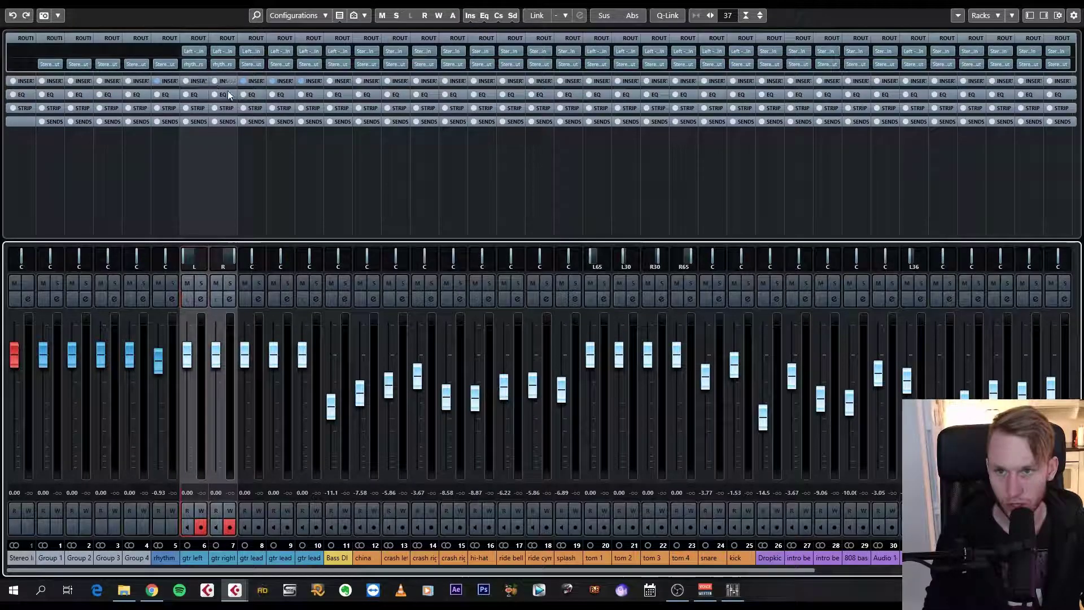
{"action": "left_click", "coordinate": [201, 389]}
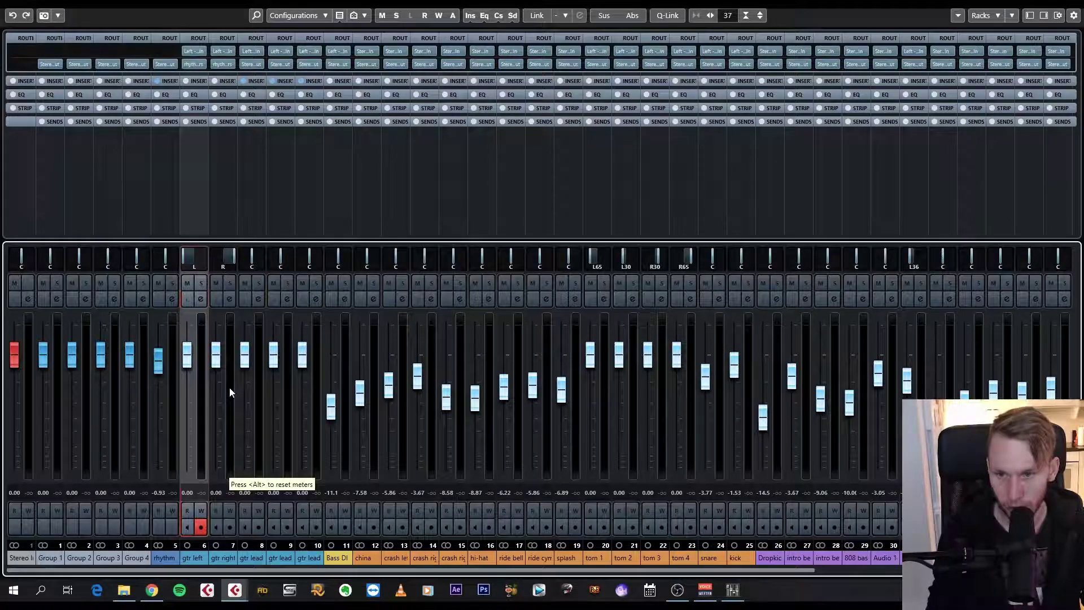
{"action": "left_click", "coordinate": [229, 387], "text": "ctrl"}
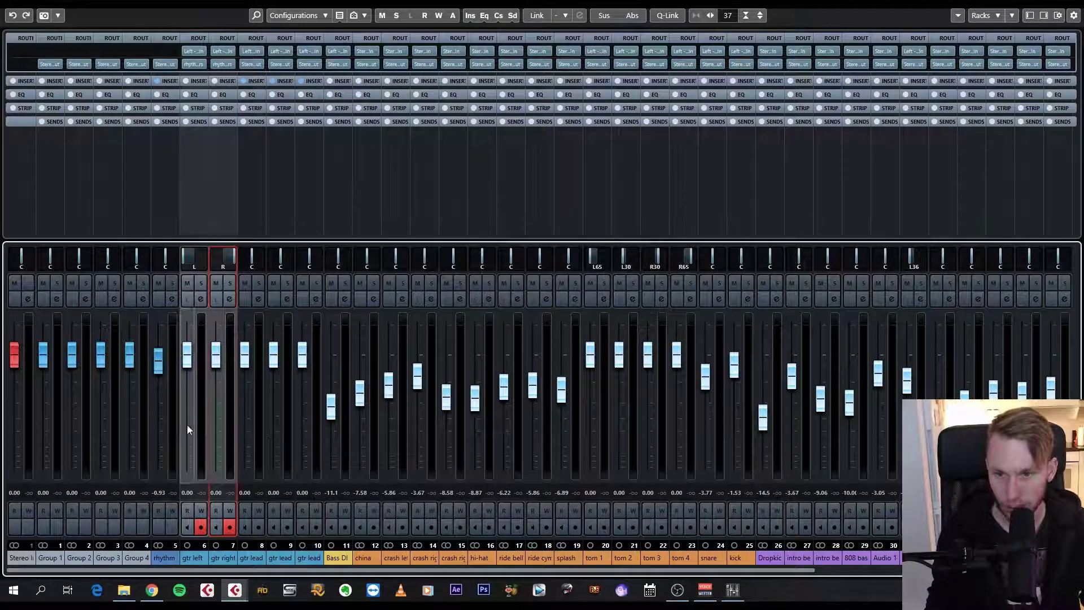
Select the range of channels 6 to 13, and separately combine the non-adjacent gtr left and china channels
{"action": "left_click", "coordinate": [202, 425]}
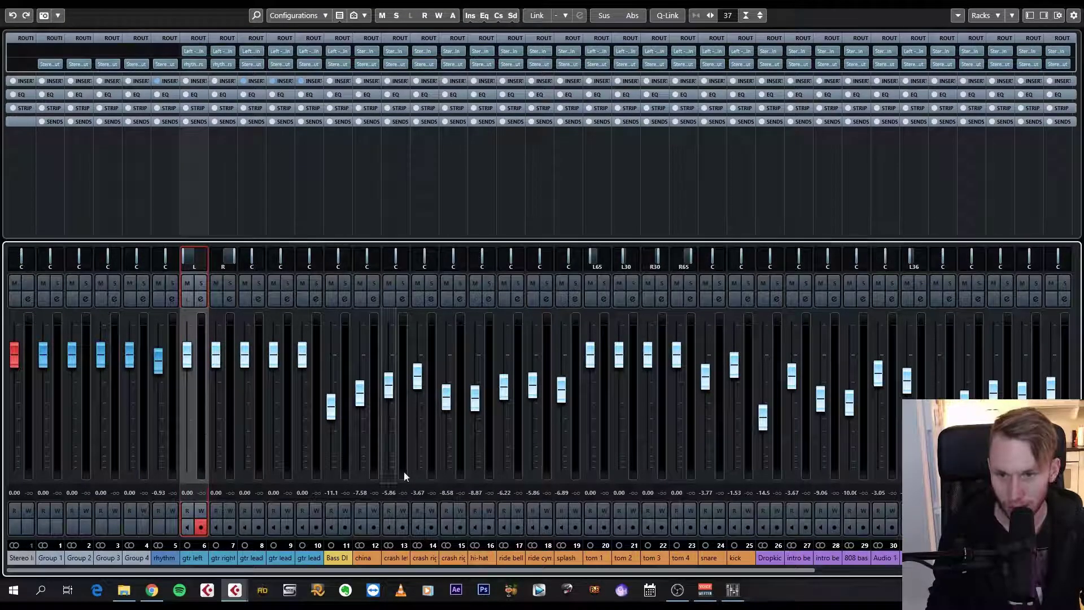
{"action": "left_click", "coordinate": [405, 435], "text": "shift"}
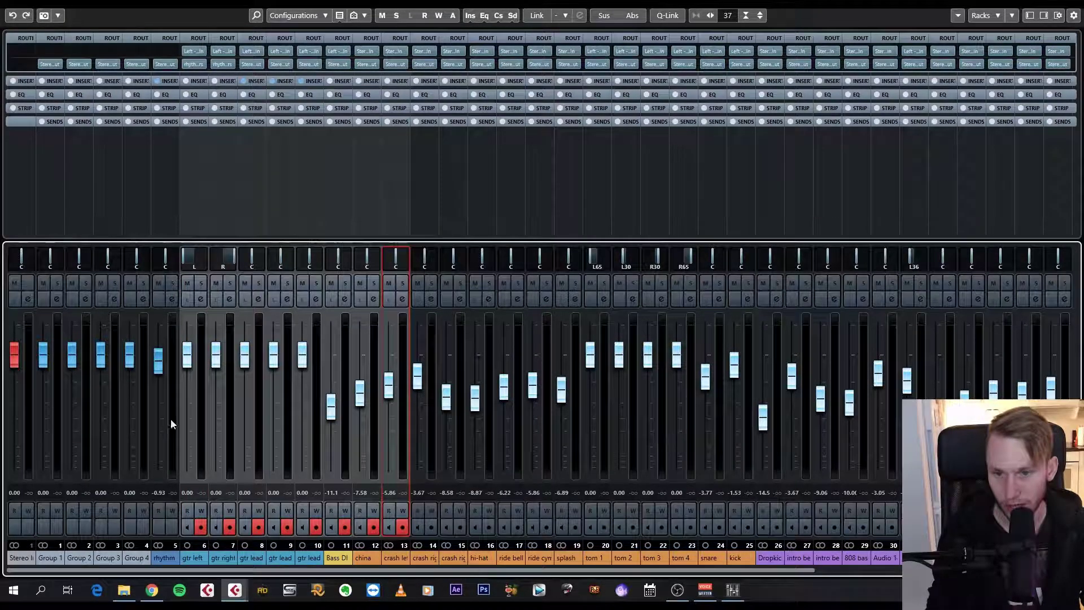
{"action": "left_click", "coordinate": [198, 425]}
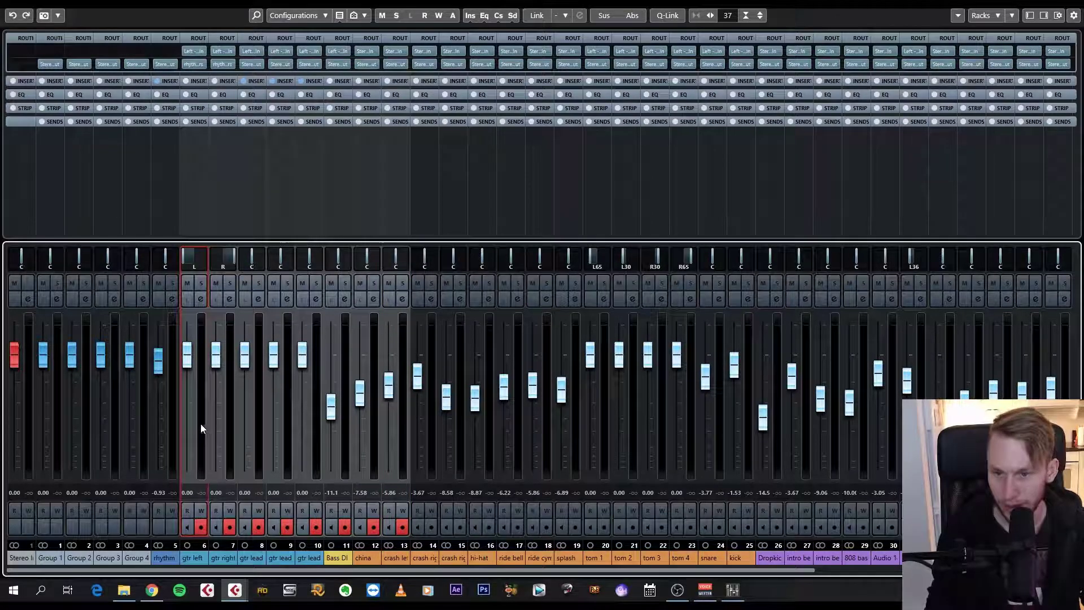
{"action": "left_click", "coordinate": [240, 424], "text": "shift"}
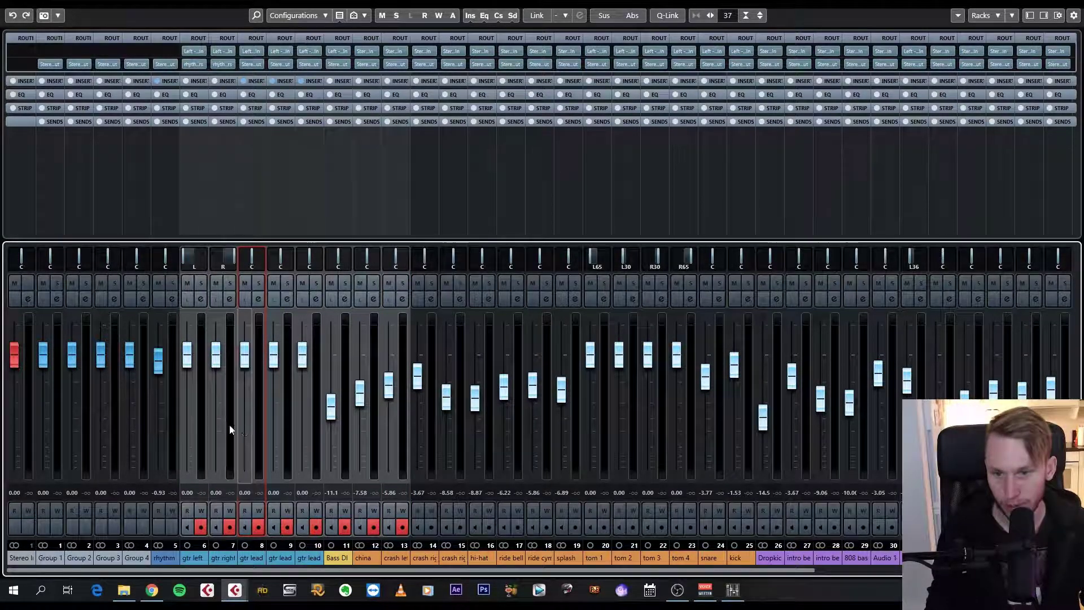
{"action": "left_click", "coordinate": [203, 418]}
{"action": "left_click", "coordinate": [377, 435], "text": "ctrl"}
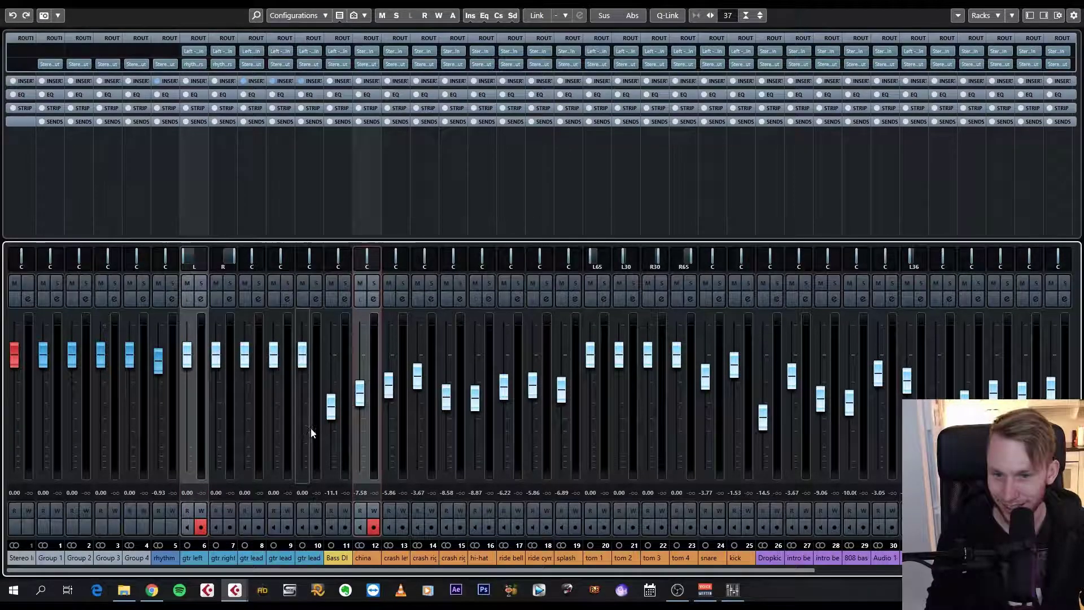
{"action": "left_click", "coordinate": [202, 426]}
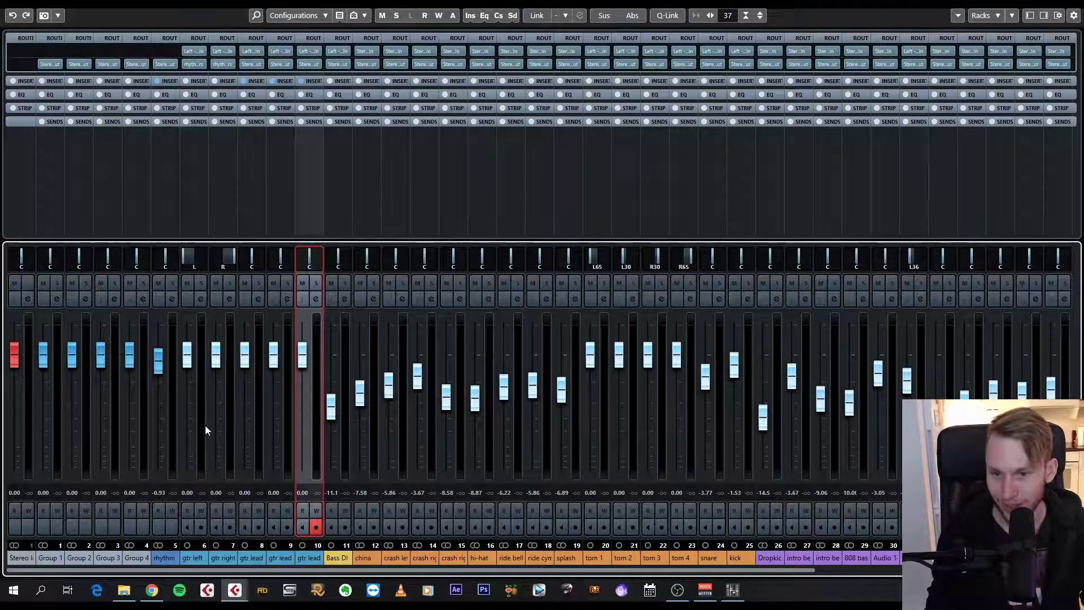
Start a link group for gtr lead channels 8 and 9 with only Volume and Inserts enabled
{"action": "left_click", "coordinate": [246, 429]}
{"action": "left_click", "coordinate": [286, 438], "text": "ctrl"}
{"action": "right_click", "coordinate": [290, 416]}
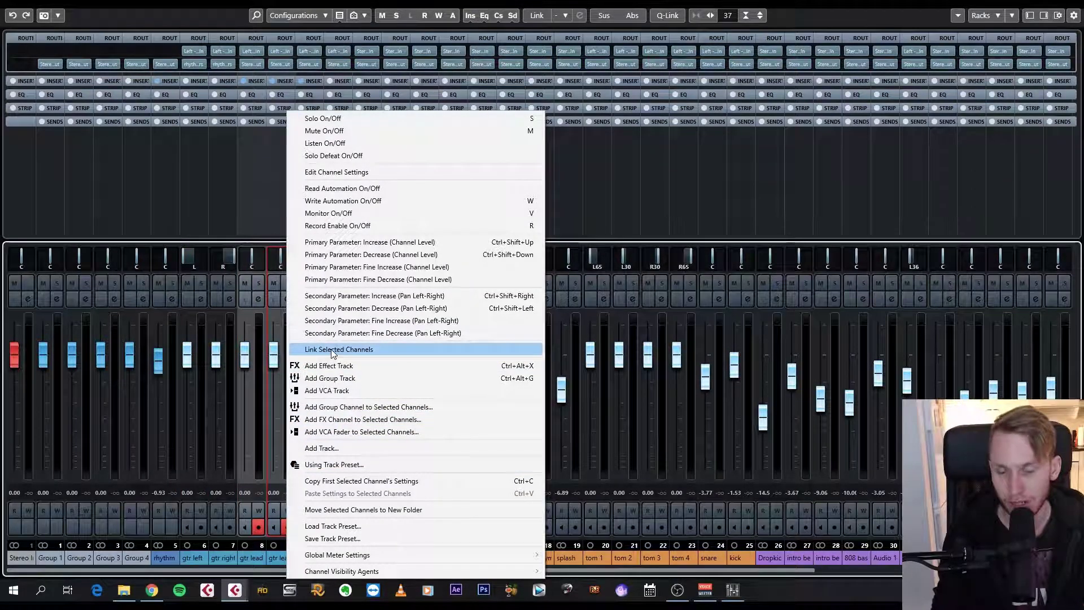
{"action": "left_click", "coordinate": [331, 350]}
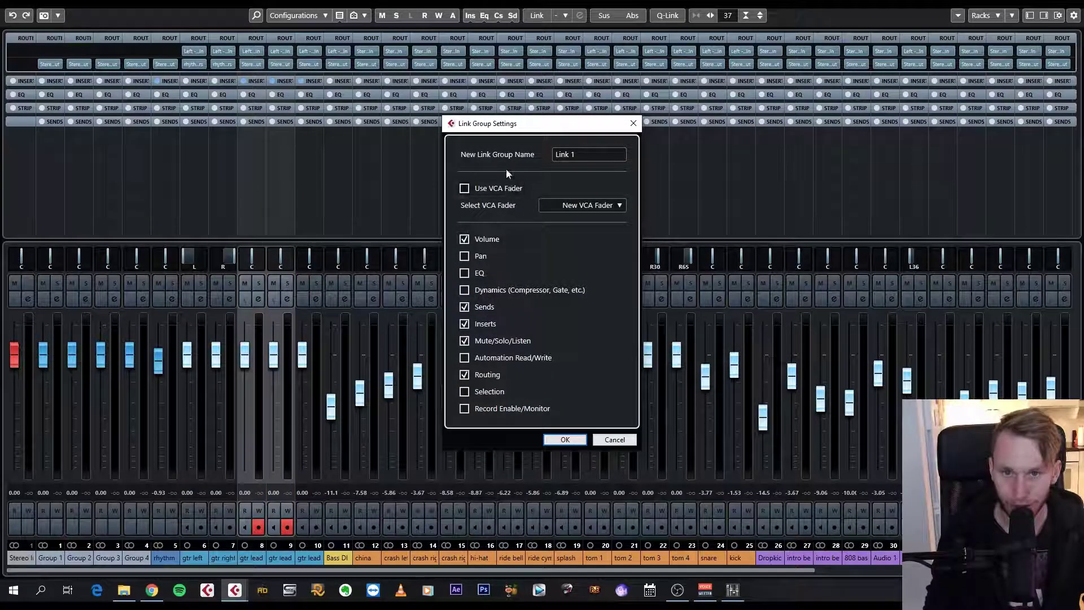
{"action": "left_click_drag", "start_coordinate": [508, 123], "coordinate": [646, 52]}
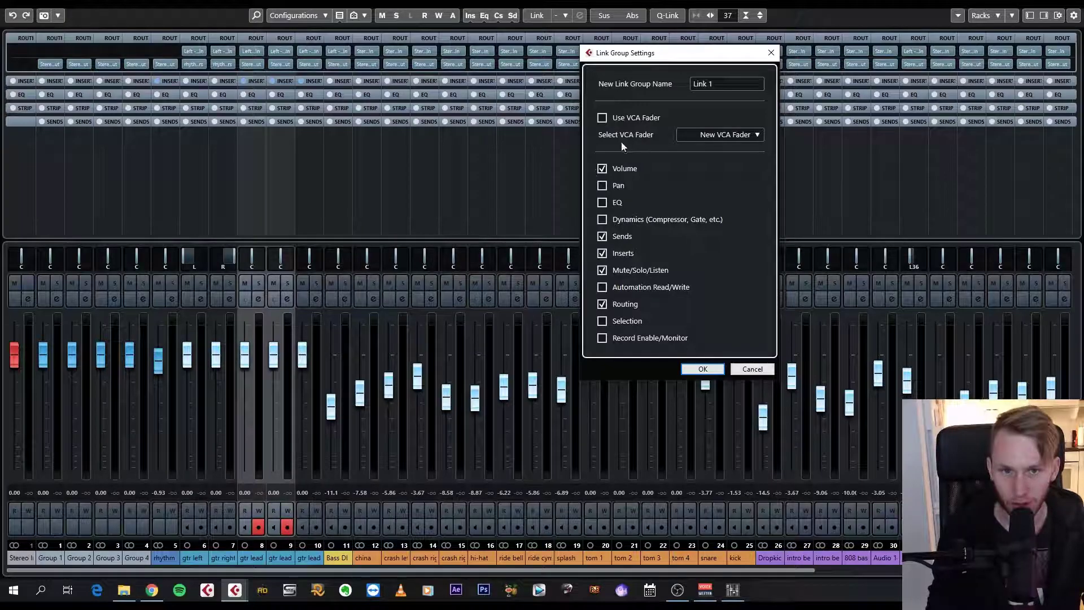
{"action": "left_click", "coordinate": [602, 236]}
{"action": "left_click", "coordinate": [601, 253]}
{"action": "left_click", "coordinate": [602, 270]}
{"action": "left_click", "coordinate": [602, 304]}
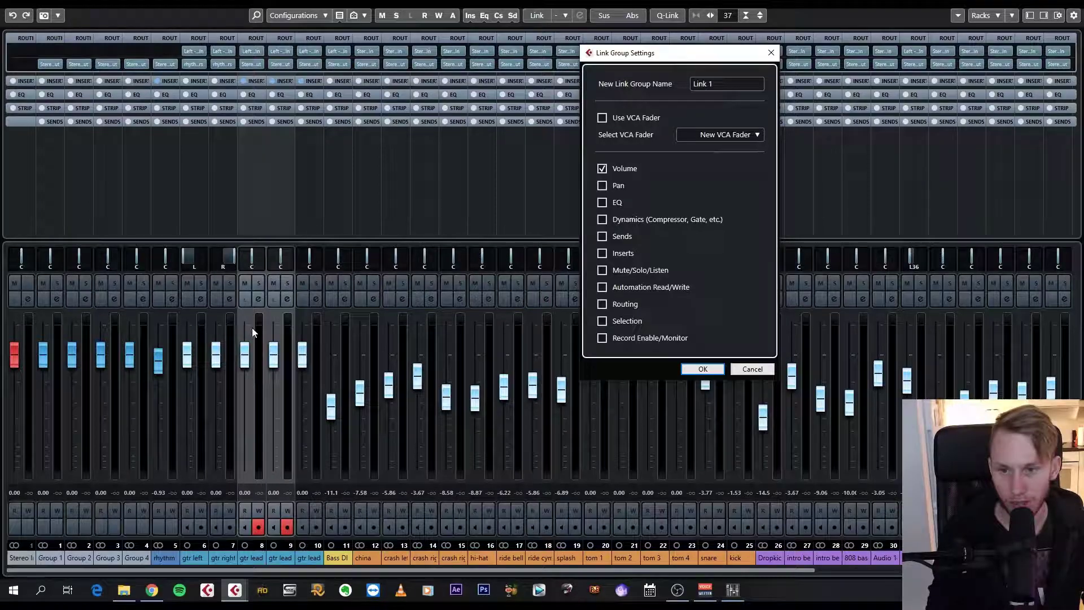
{"action": "left_click", "coordinate": [603, 253]}
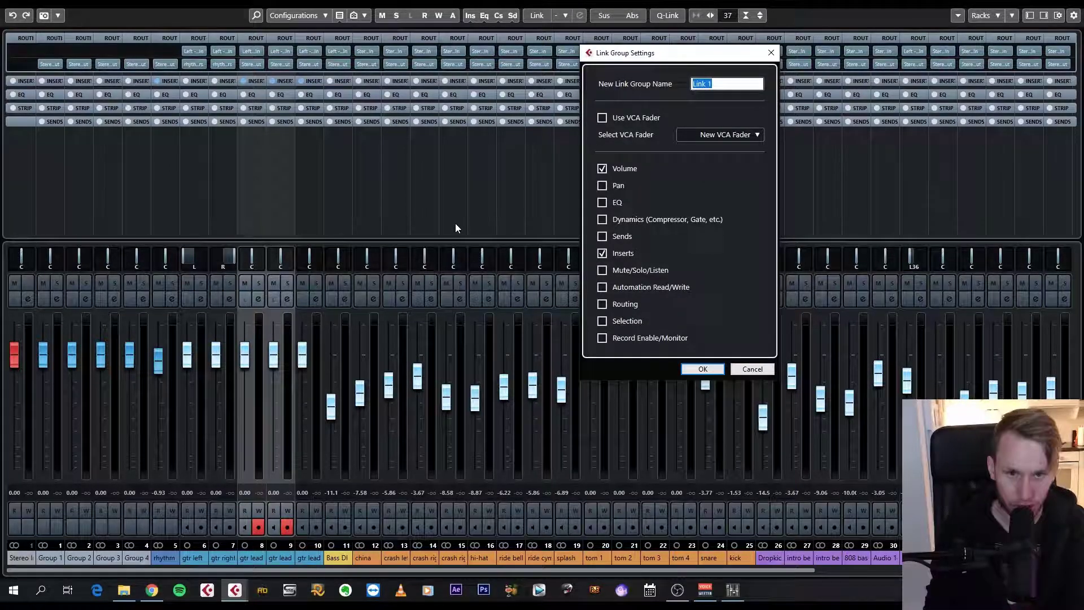
Name the new link group Guitar Link and create it
{"action": "type", "text": "uitars"}
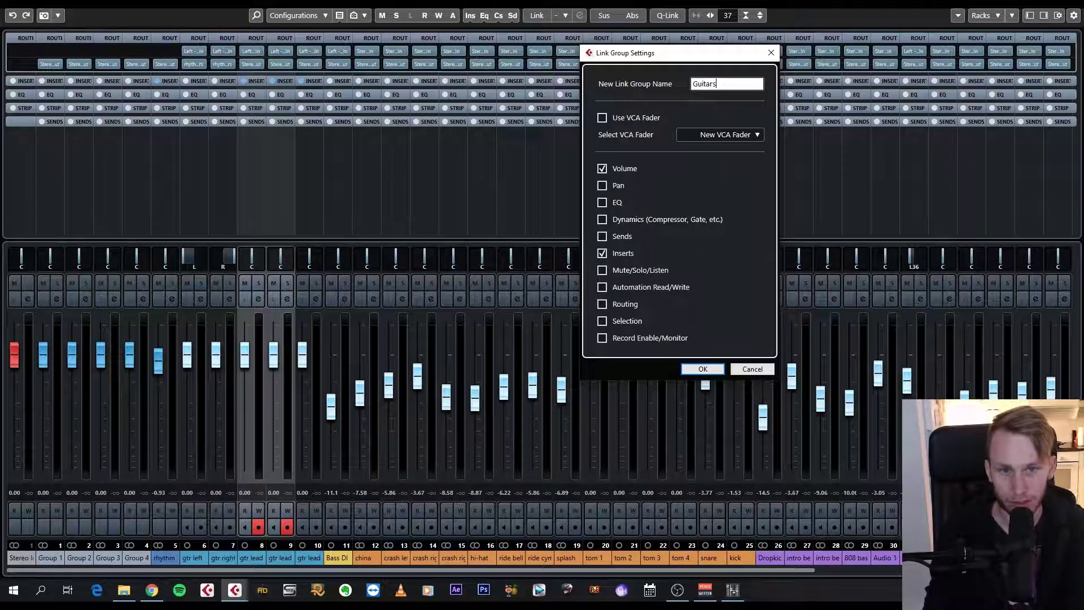
{"action": "key", "text": "BackSpace"}
{"action": "type", "text": " Link"}
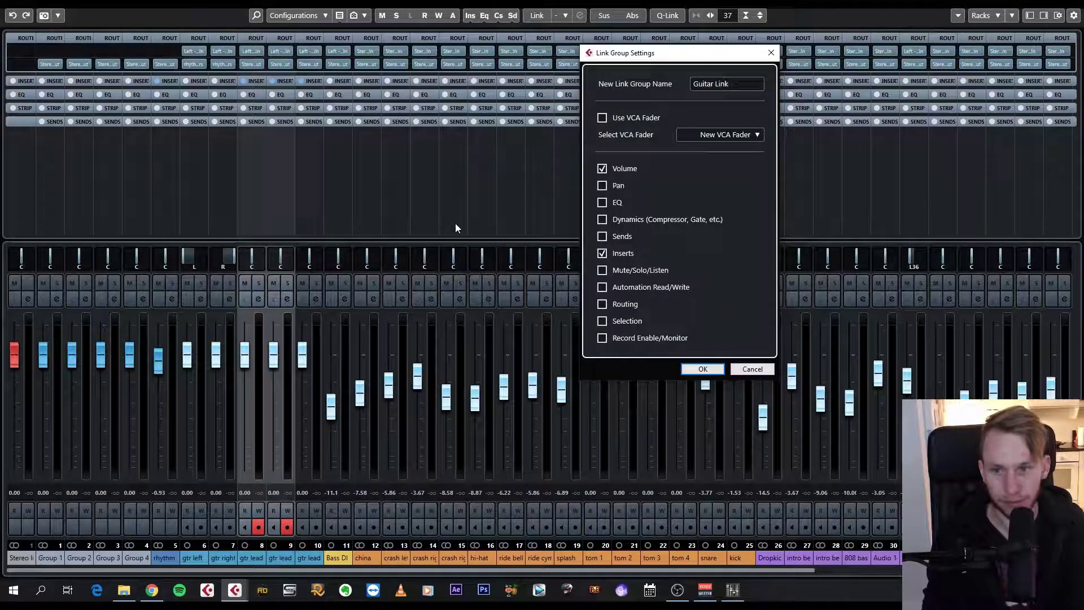
{"action": "left_click", "coordinate": [700, 370]}
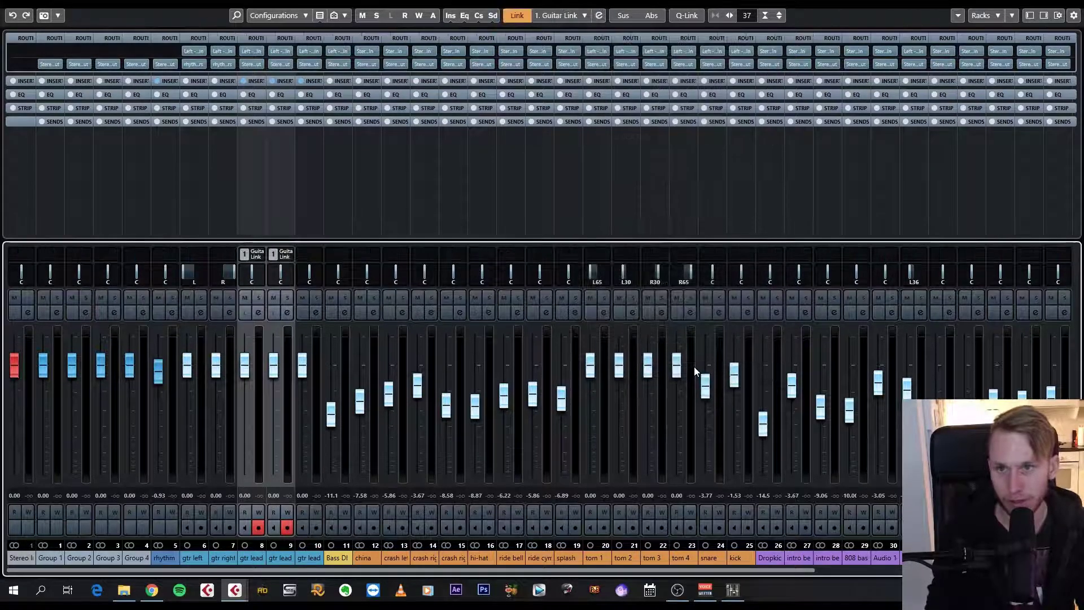
Test the link by lowering the gtr lead channel 9 fader to about -3.79 dB and returning it to 0.00
{"action": "left_click", "coordinate": [261, 255]}
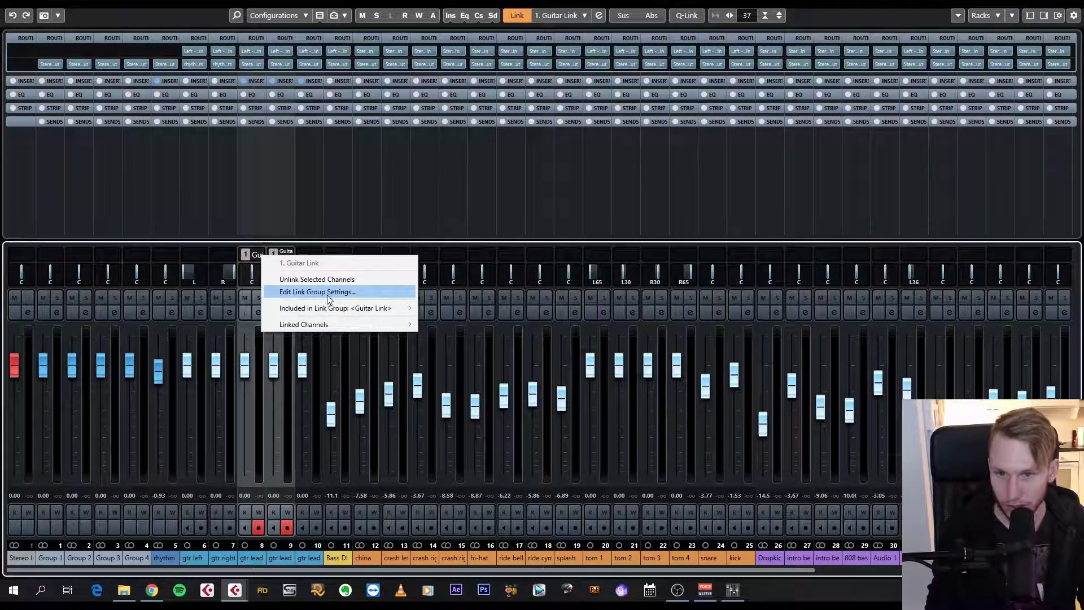
{"action": "left_click", "coordinate": [315, 214]}
{"action": "left_click", "coordinate": [274, 367]}
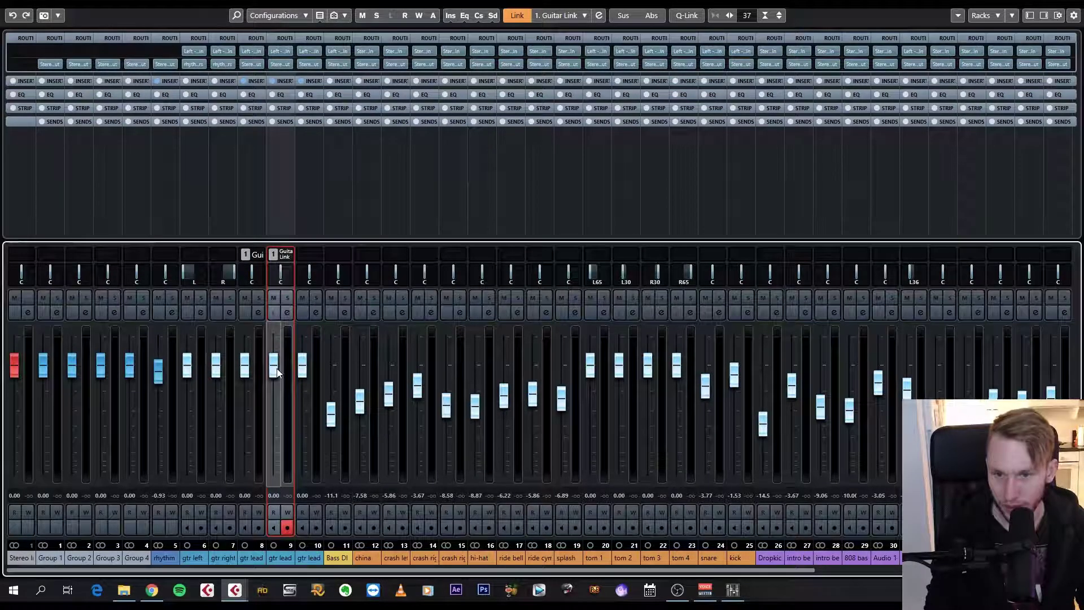
{"action": "mouse_move", "coordinate": [274, 368]}
{"action": "left_mouse_down"}
{"action": "mouse_move", "coordinate": [281, 434]}
{"action": "mouse_move", "coordinate": [280, 359]}
{"action": "left_mouse_up"}
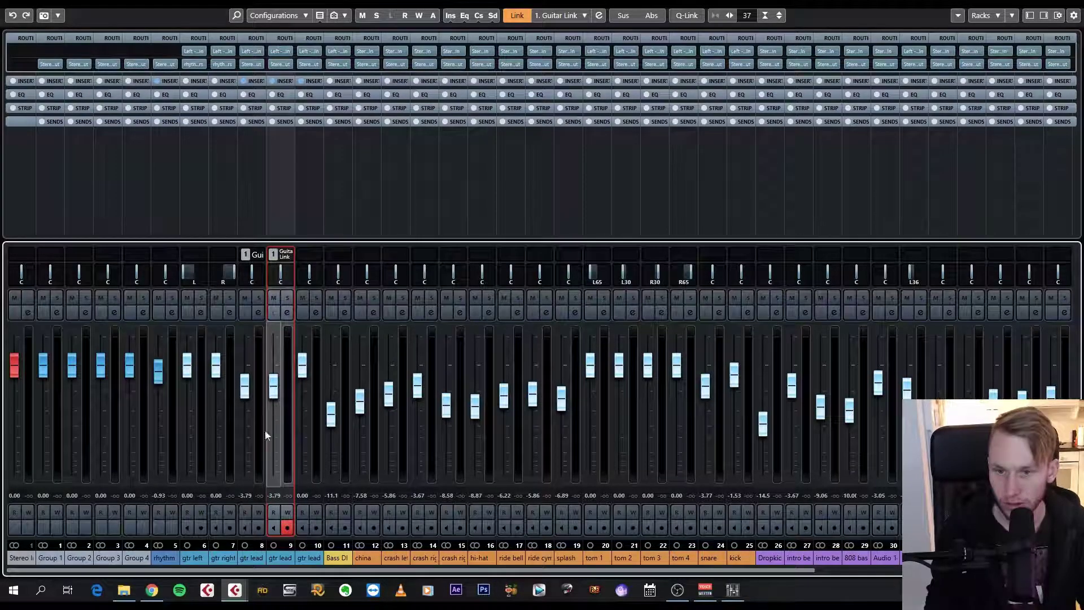
Select both linked gtr lead channels and unlink them from the Guitar Link group
{"action": "left_click", "coordinate": [260, 254]}
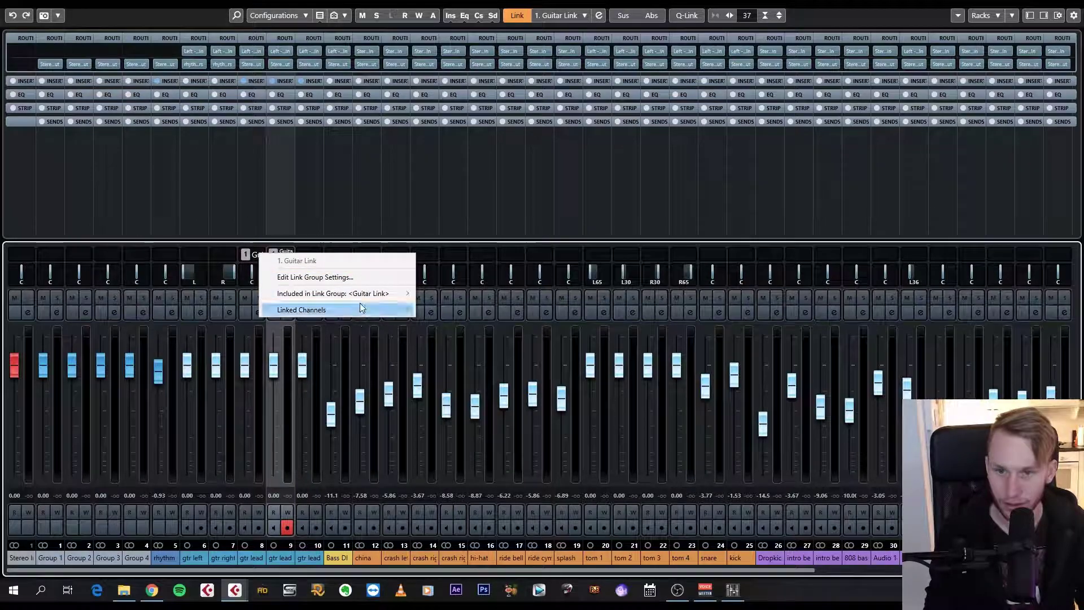
{"action": "mouse_move", "coordinate": [372, 310]}
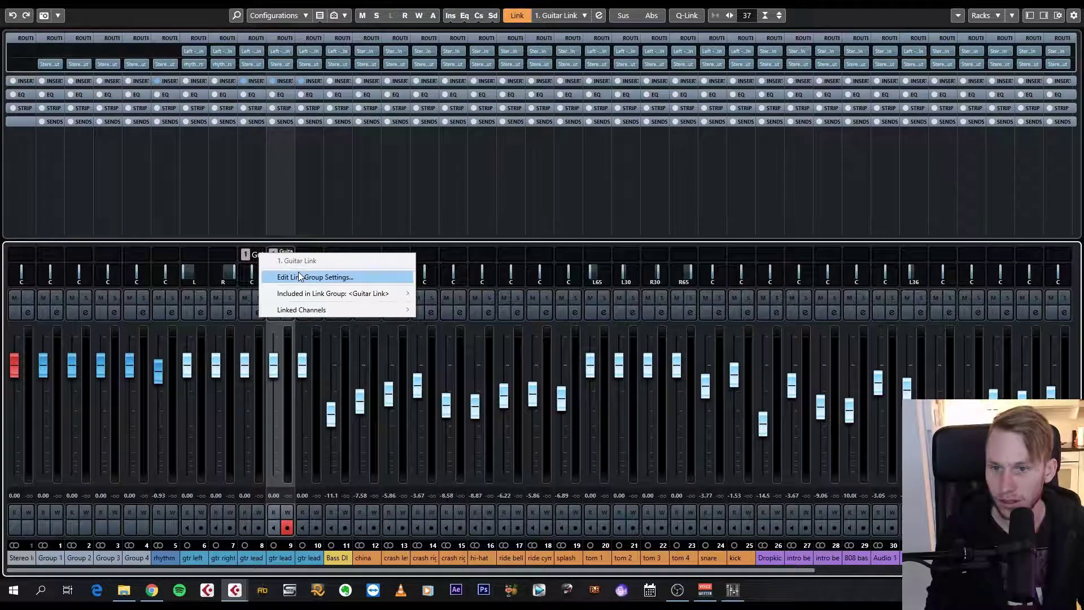
{"action": "left_click", "coordinate": [243, 357]}
{"action": "left_click", "coordinate": [243, 357], "text": "ctrl"}
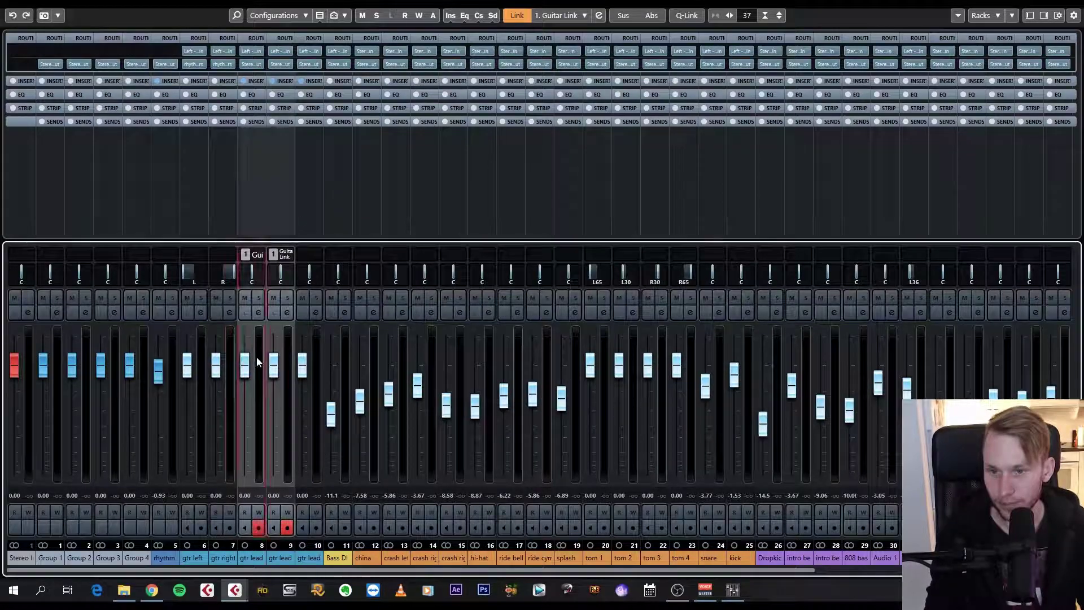
{"action": "right_click", "coordinate": [260, 253]}
{"action": "left_click", "coordinate": [316, 277]}
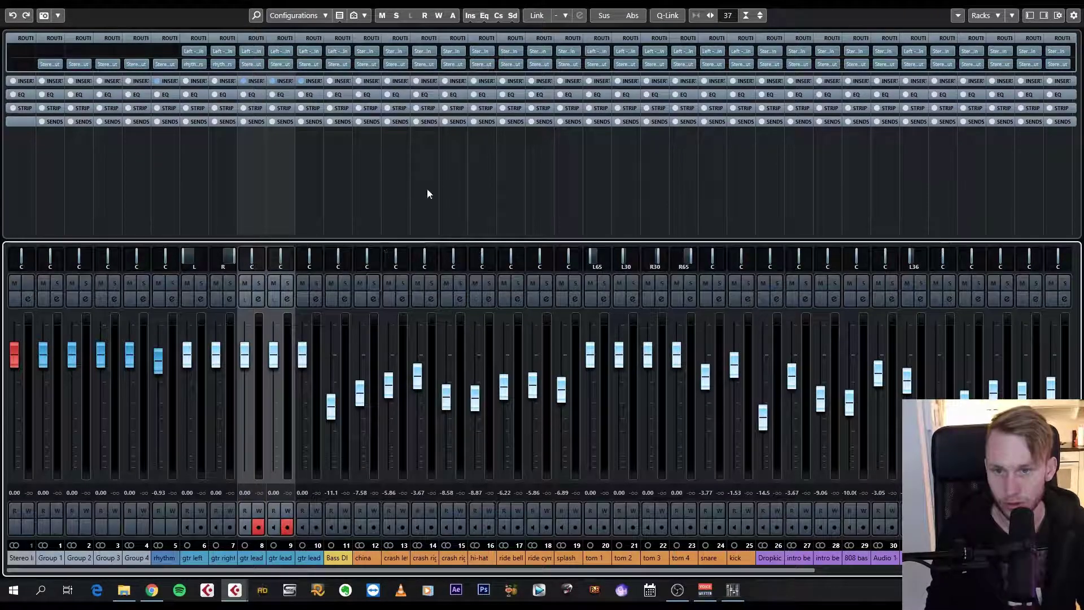
Expand the inserts rack for all channels in the mixer
{"action": "left_click", "coordinate": [552, 179]}
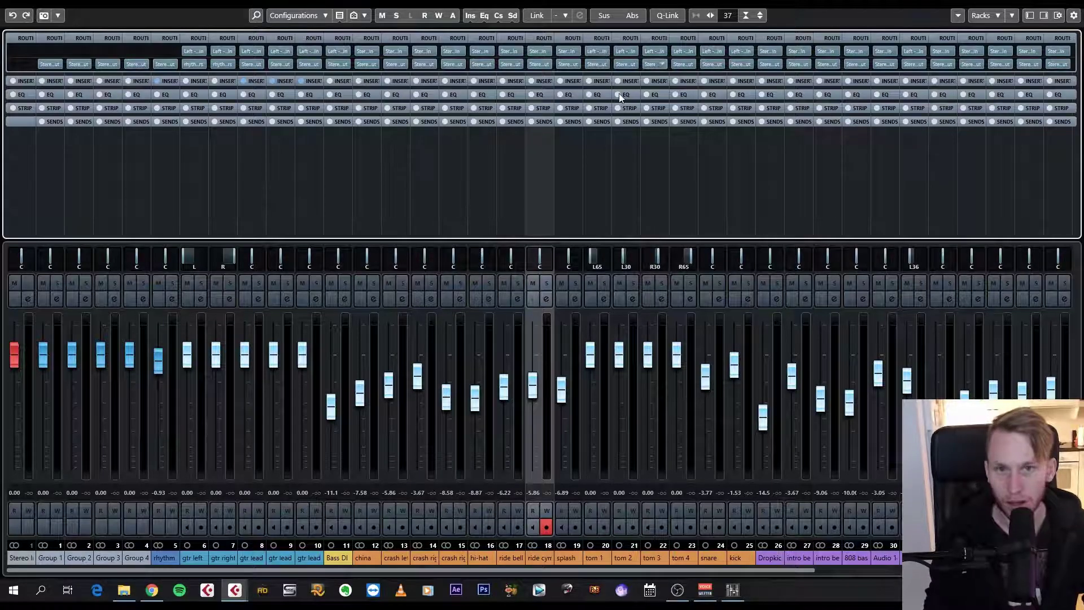
{"action": "left_click", "coordinate": [568, 82]}
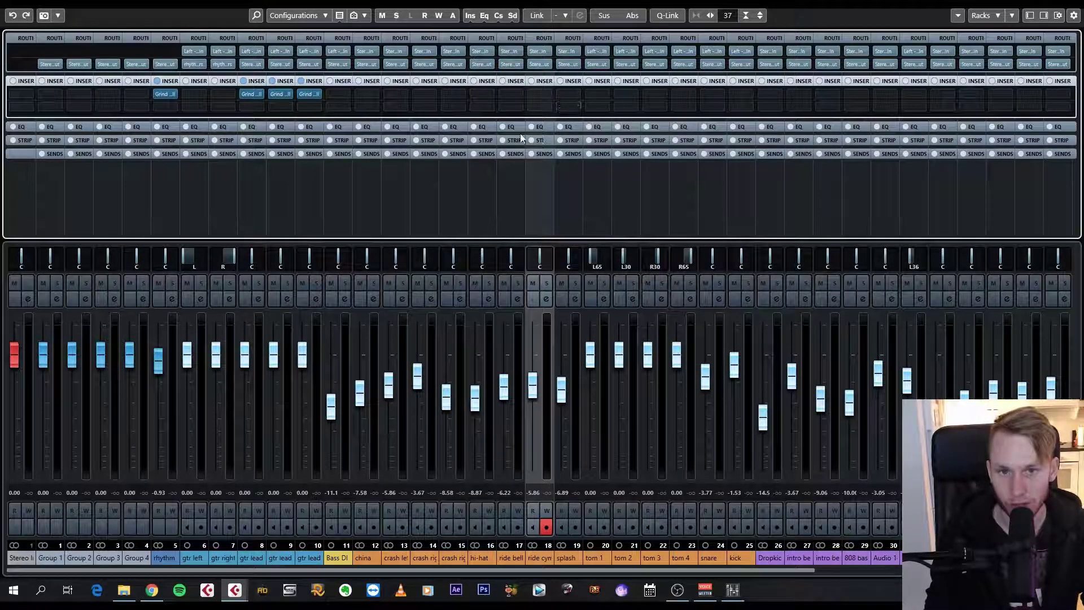
Browse the EQ plug-ins offered for the first insert slot of the ride cymbal channel, leaving the slot empty
{"action": "left_click", "coordinate": [547, 93]}
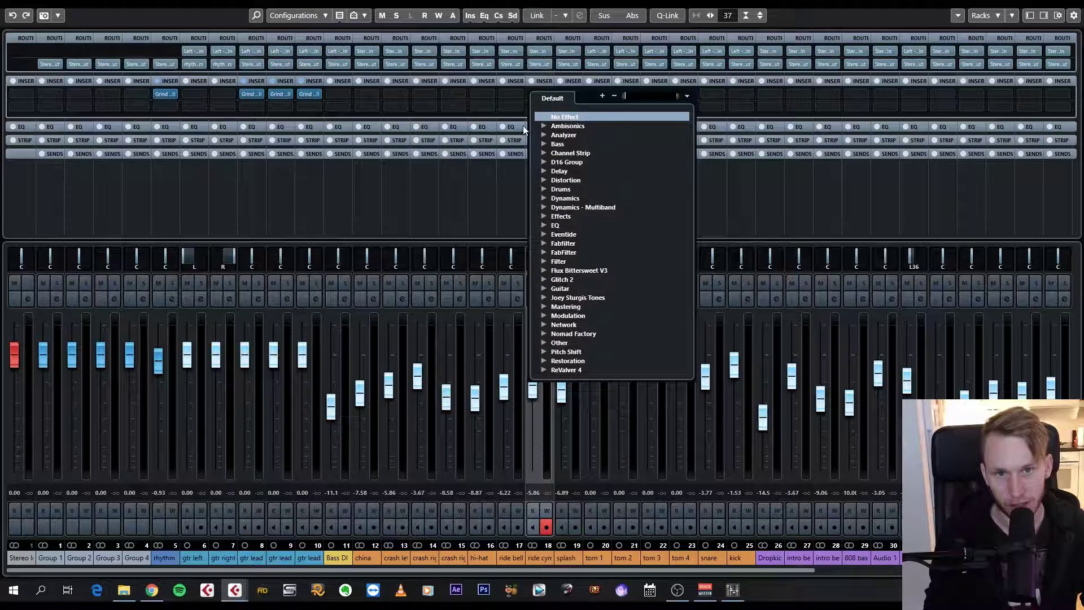
{"action": "left_click", "coordinate": [543, 225]}
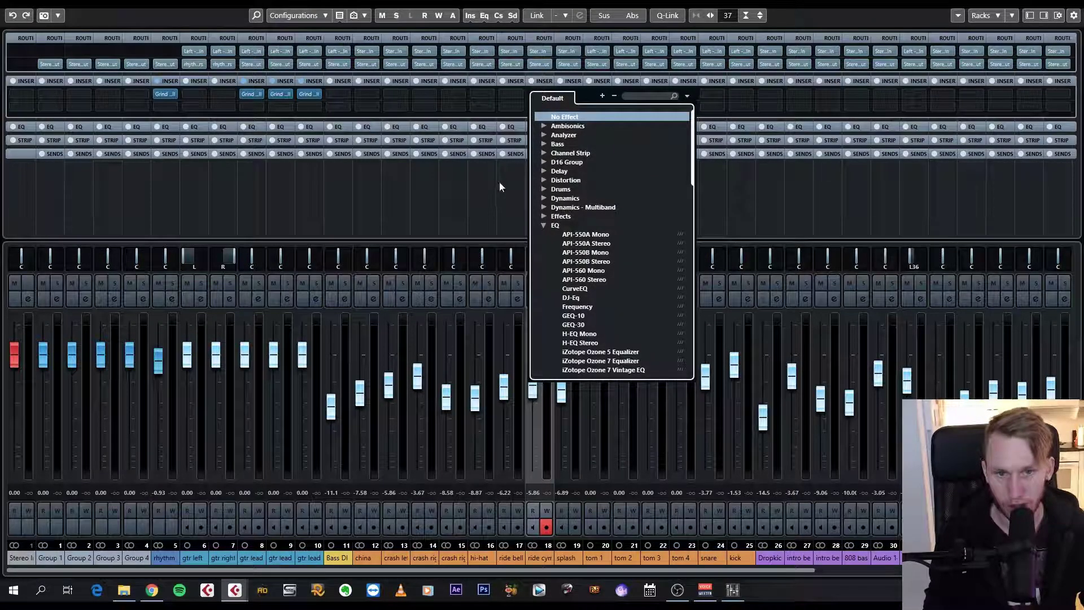
{"action": "left_click", "coordinate": [499, 182]}
{"action": "mouse_move", "coordinate": [310, 99]}
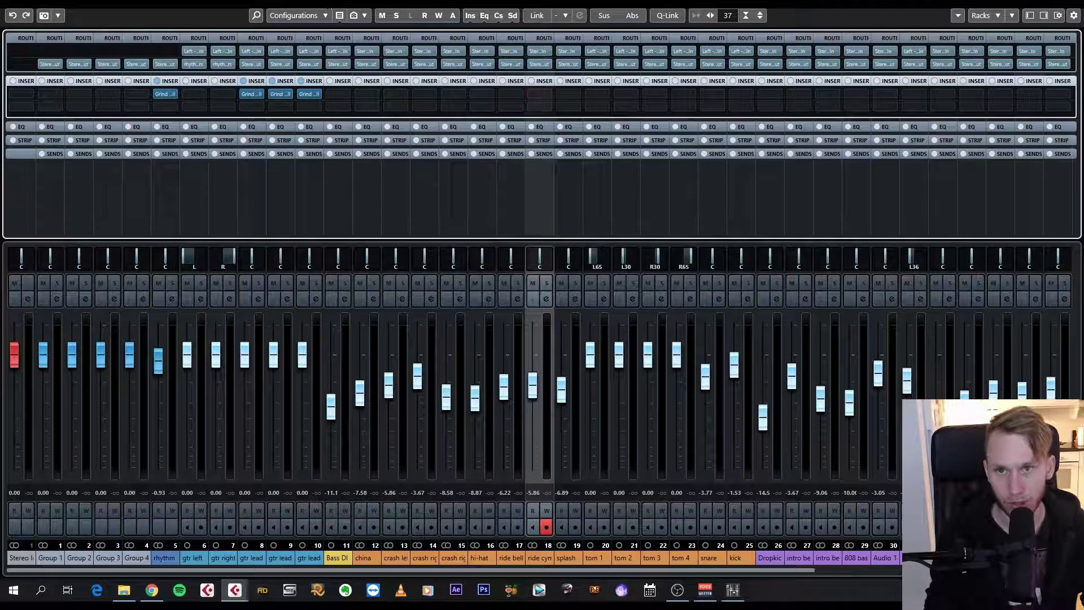
Show the mixer's side zone, review its channel visibility, history and snapshots lists, and hide it again
{"action": "key", "text": "ctrl+shift+f"}
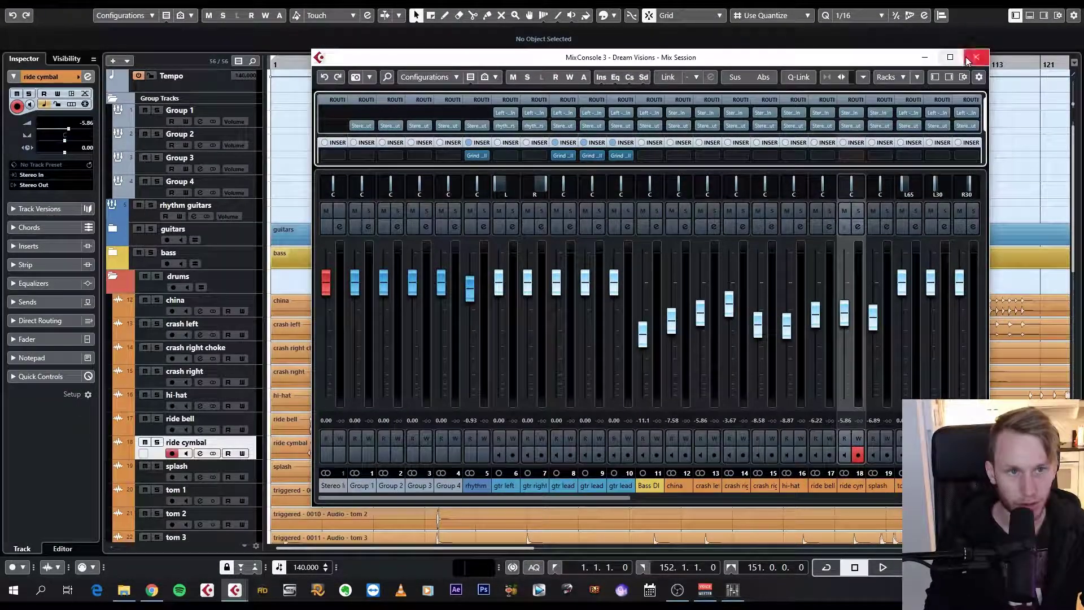
{"action": "key", "text": "ctrl+shift+f"}
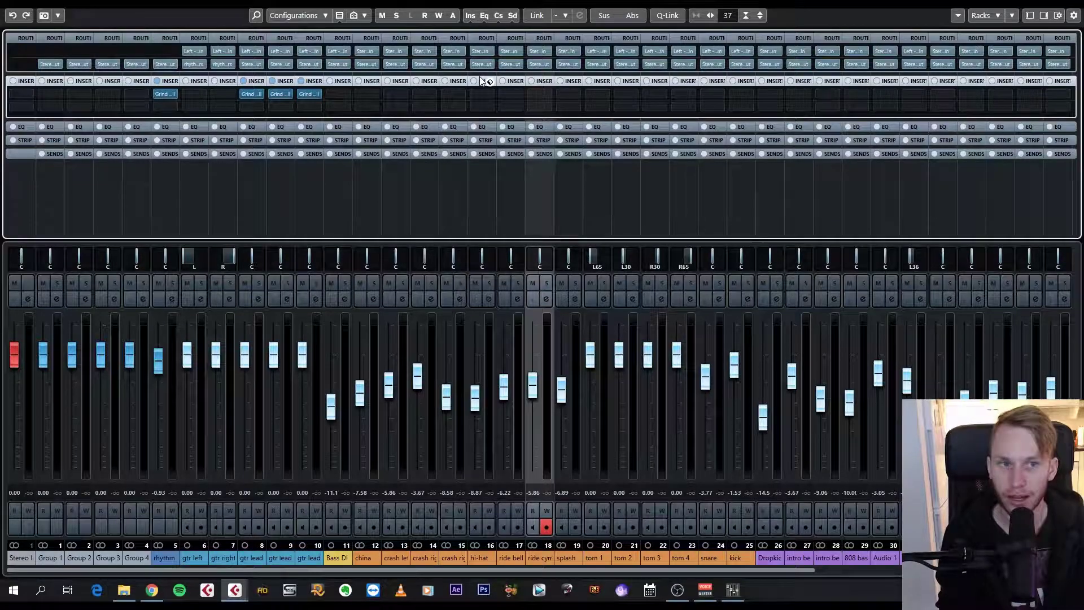
{"action": "left_click", "coordinate": [1029, 15]}
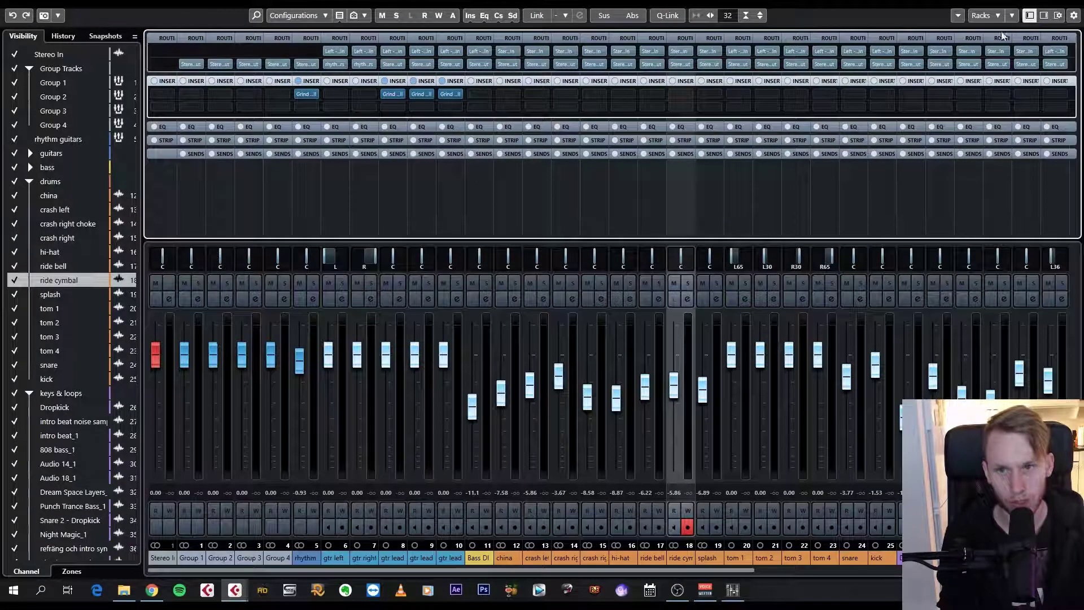
{"action": "left_click", "coordinate": [64, 36]}
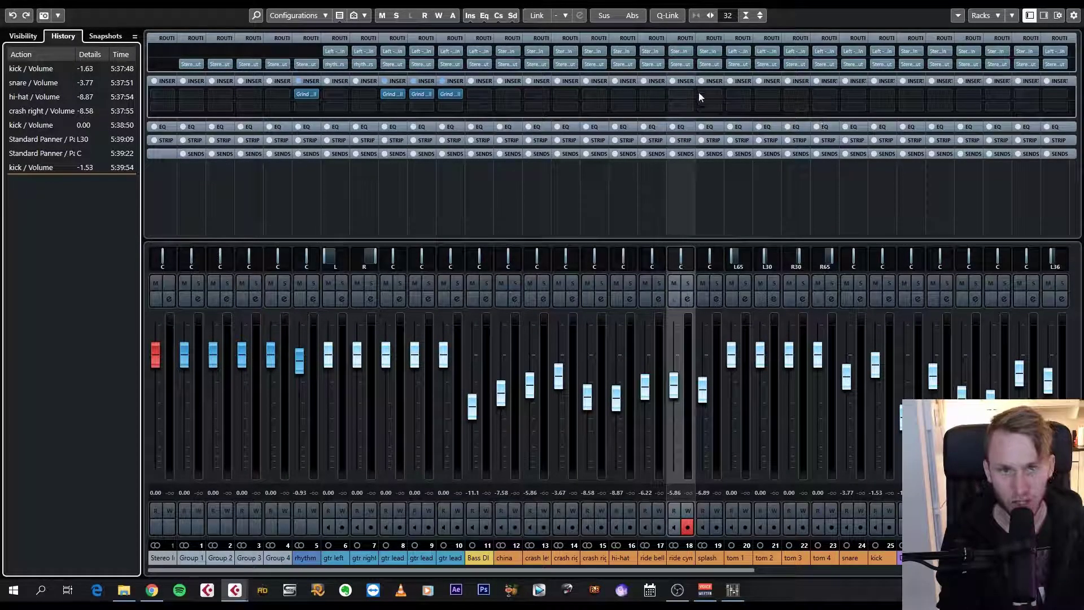
{"action": "left_click", "coordinate": [93, 38]}
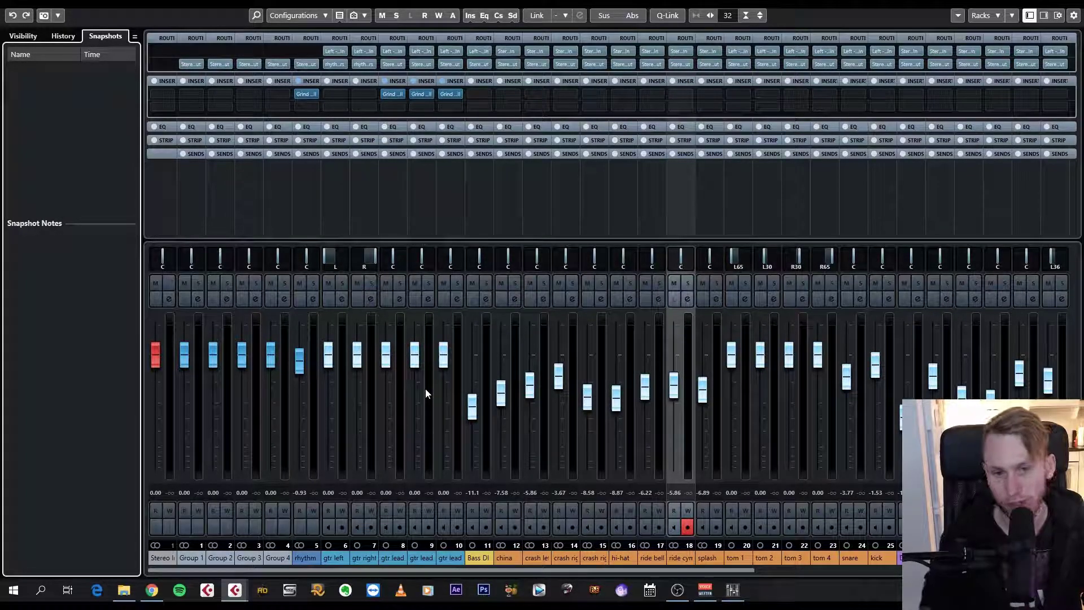
{"action": "mouse_move", "coordinate": [695, 588]}
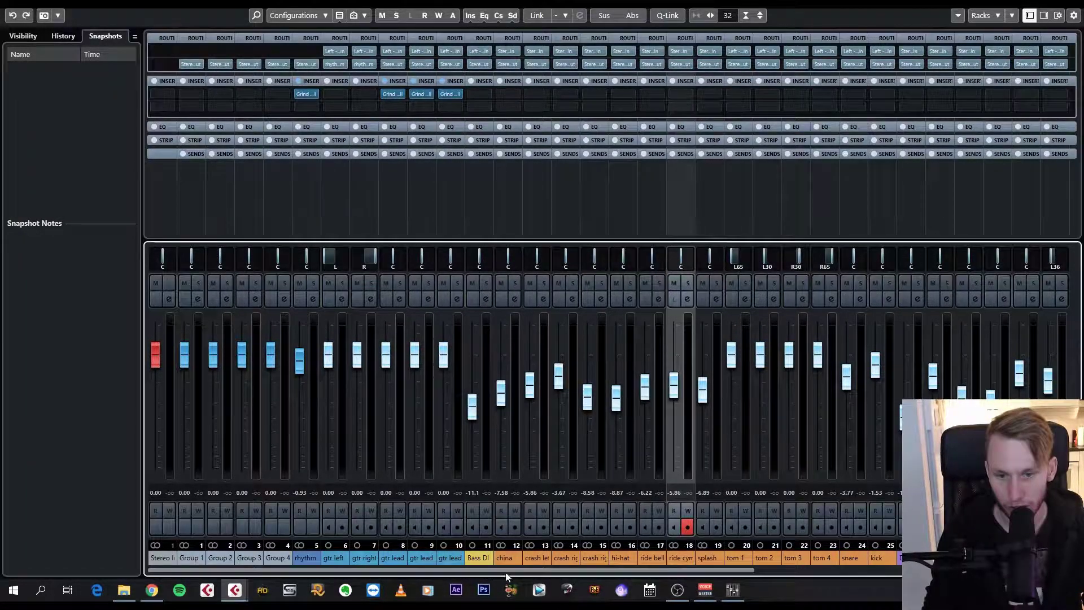
{"action": "left_click", "coordinate": [22, 35]}
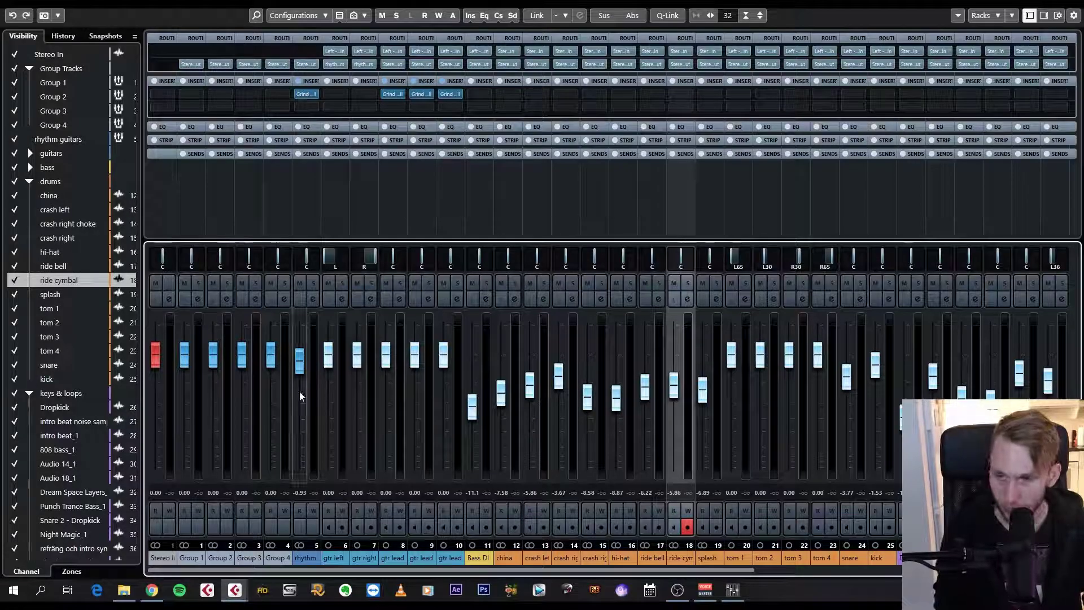
{"action": "left_click", "coordinate": [1030, 16]}
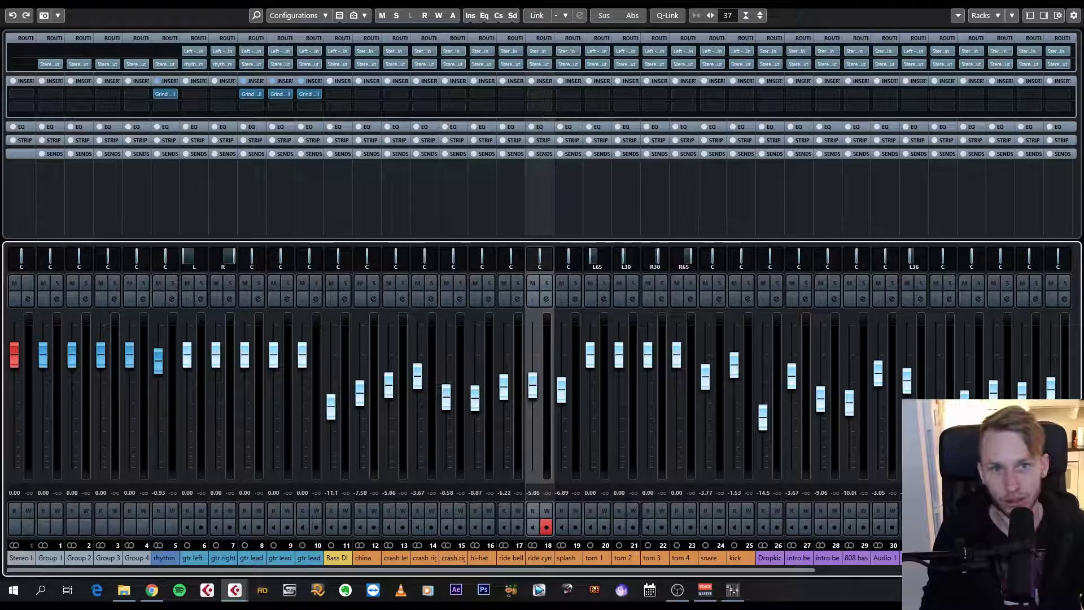
Reduce the mixer to a floating window and add the splash channel to the ride cymbal selection
{"action": "key", "text": "super+Down"}
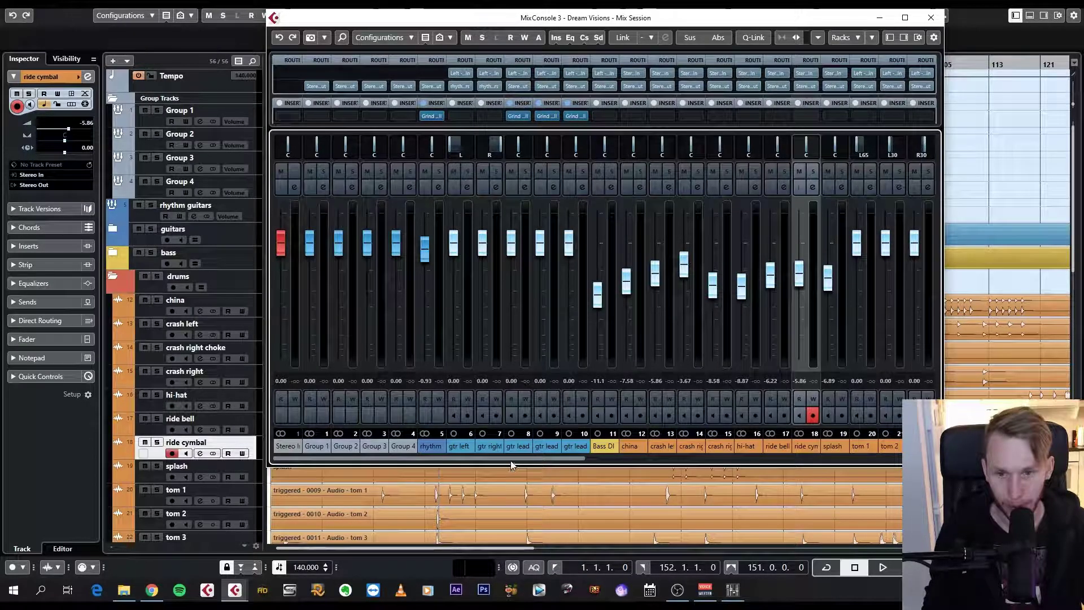
{"action": "left_click", "coordinate": [450, 447]}
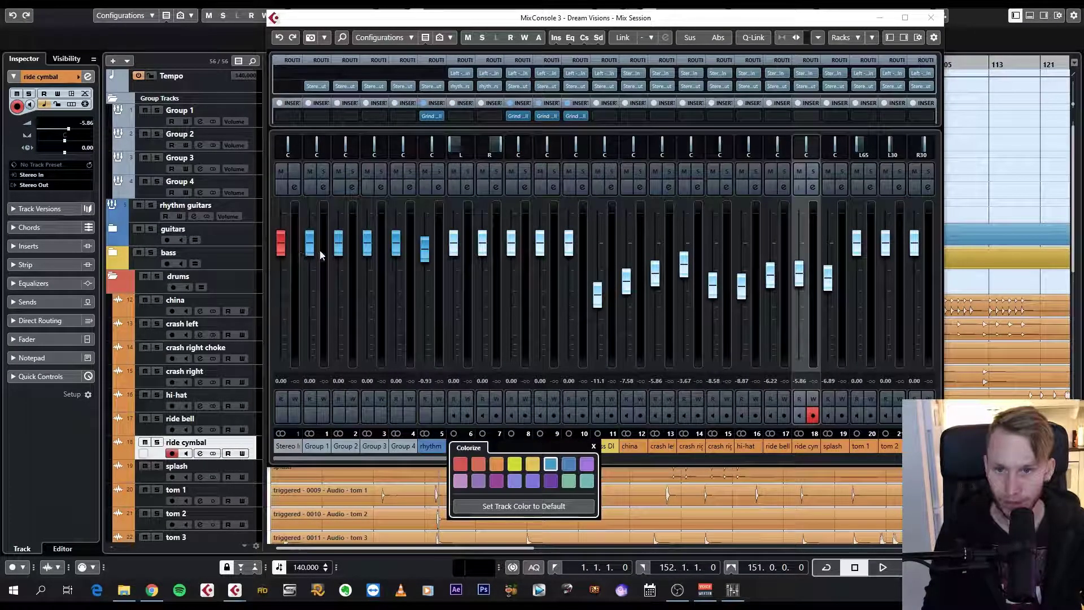
{"action": "left_click", "coordinate": [427, 462]}
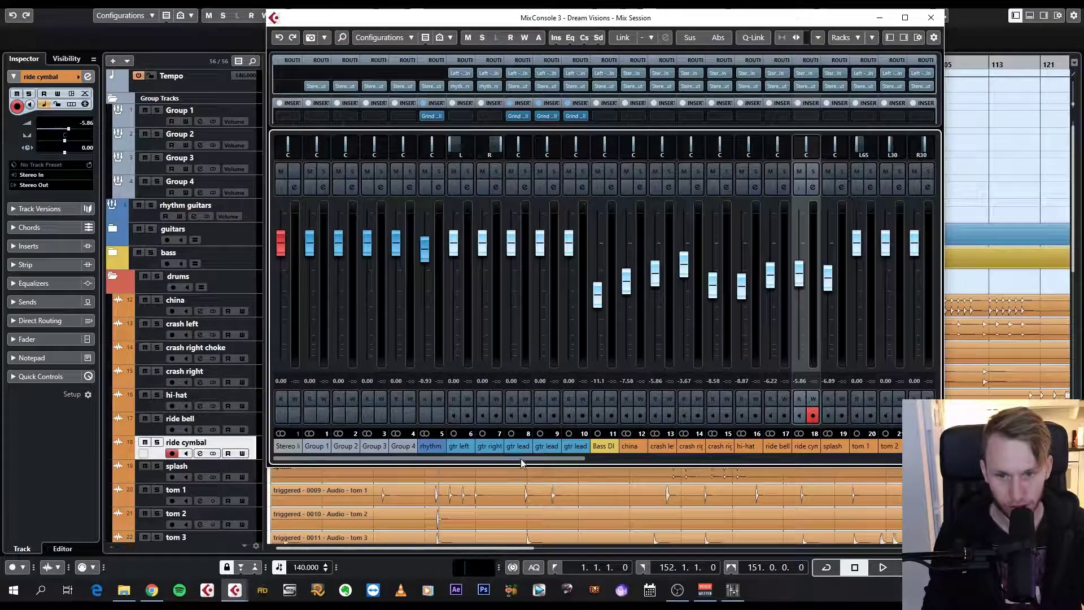
{"action": "left_click_drag", "start_coordinate": [427, 462], "coordinate": [537, 462]}
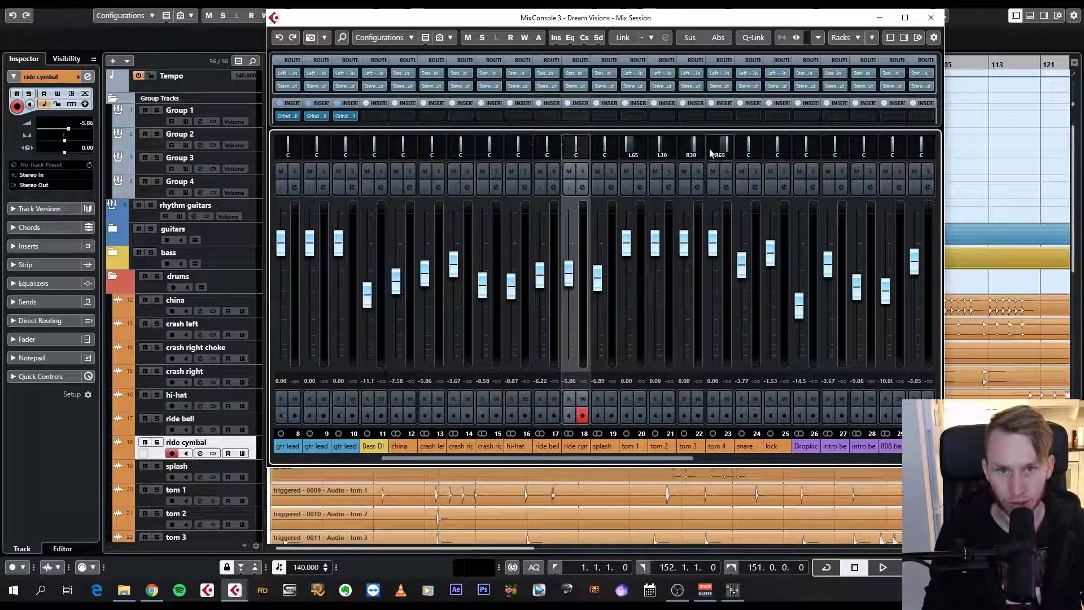
{"action": "left_click_drag", "start_coordinate": [647, 459], "coordinate": [680, 460]}
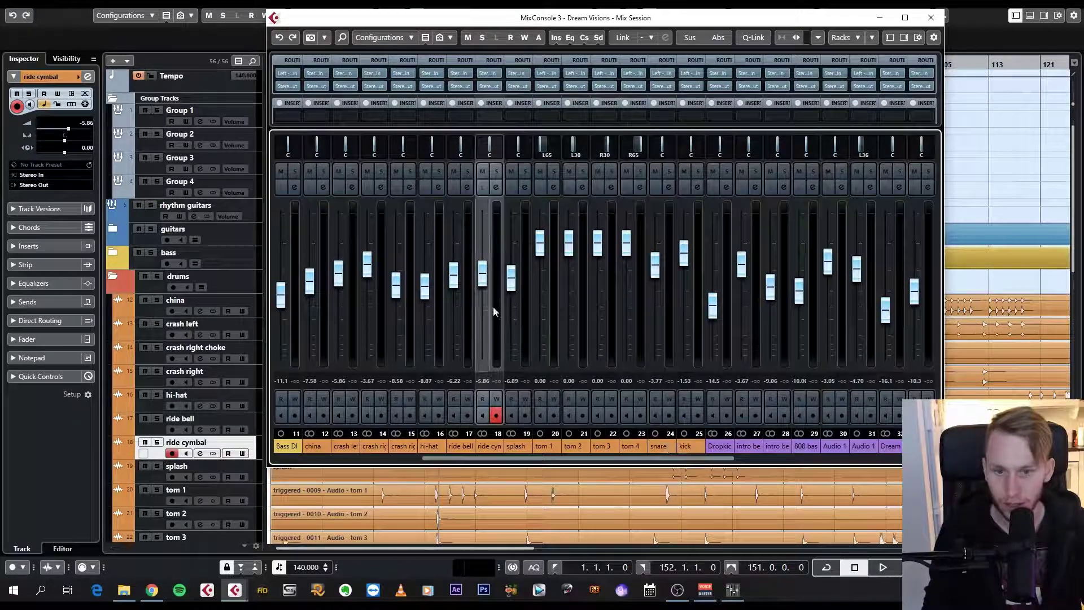
{"action": "left_click", "coordinate": [525, 319], "text": "ctrl"}
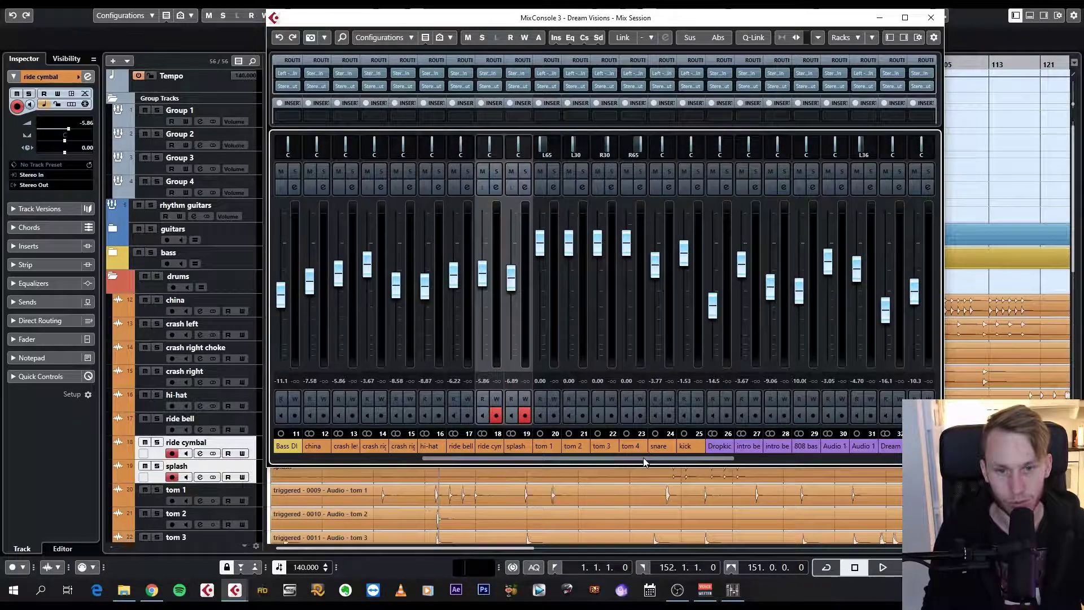
Reposition and widen the floating mixer window to fit 24 channels, and close it to return to the project
{"action": "left_click_drag", "start_coordinate": [643, 458], "coordinate": [736, 458]}
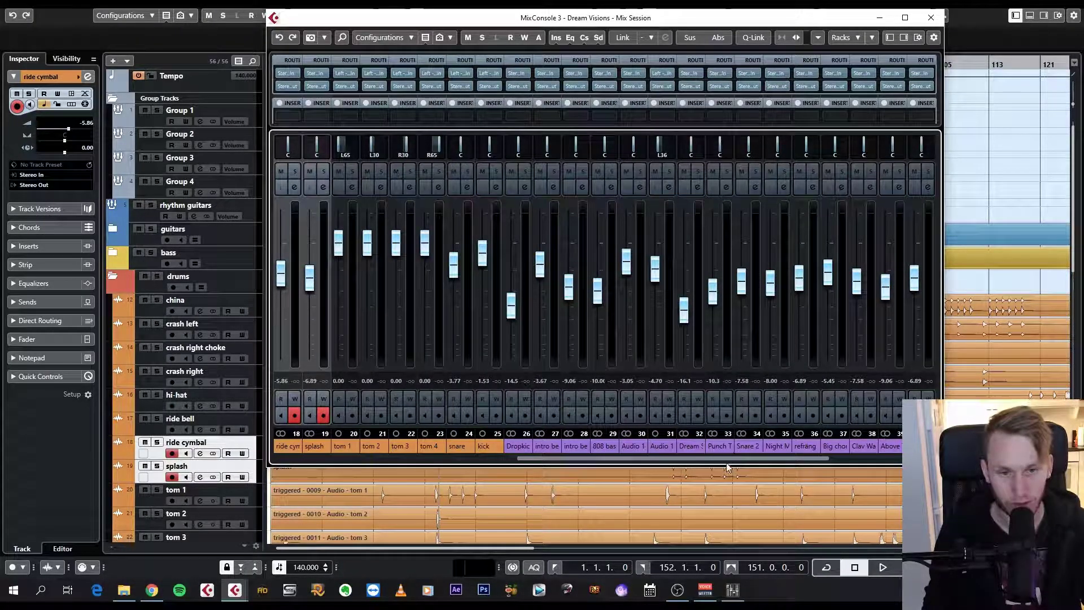
{"action": "scroll", "coordinate": [492, 408], "scroll_direction": "left", "scroll_amount": 10}
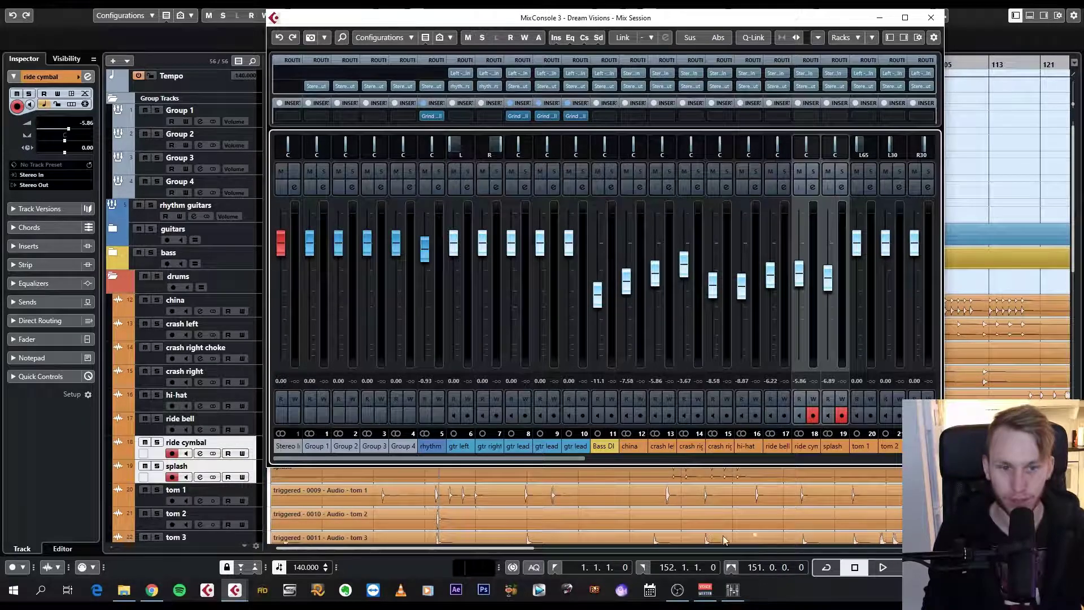
{"action": "left_click_drag", "start_coordinate": [534, 460], "coordinate": [819, 463]}
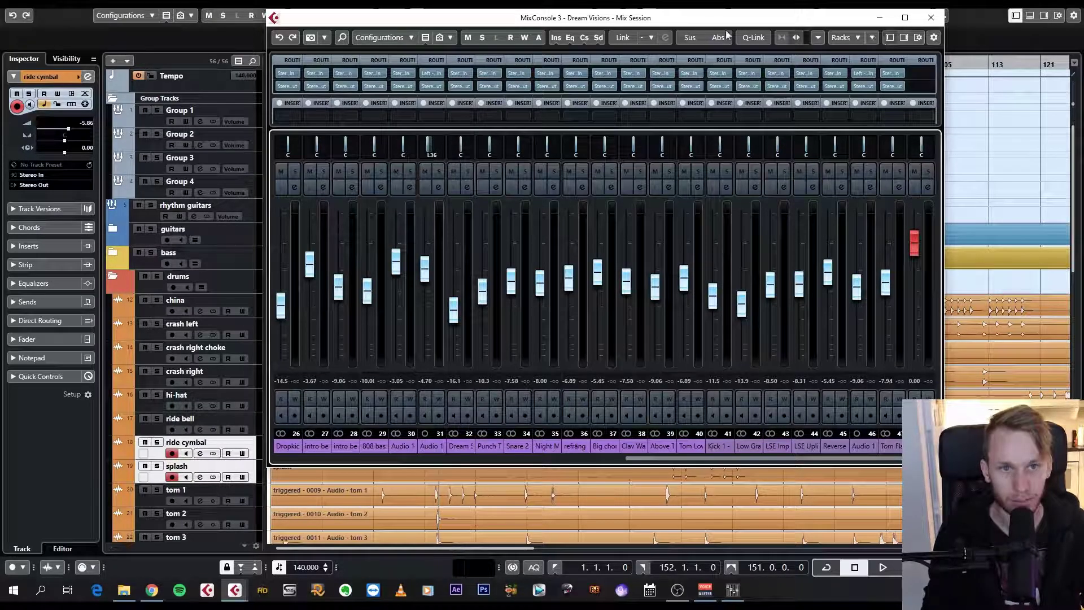
{"action": "left_click_drag", "start_coordinate": [632, 18], "coordinate": [706, 20]}
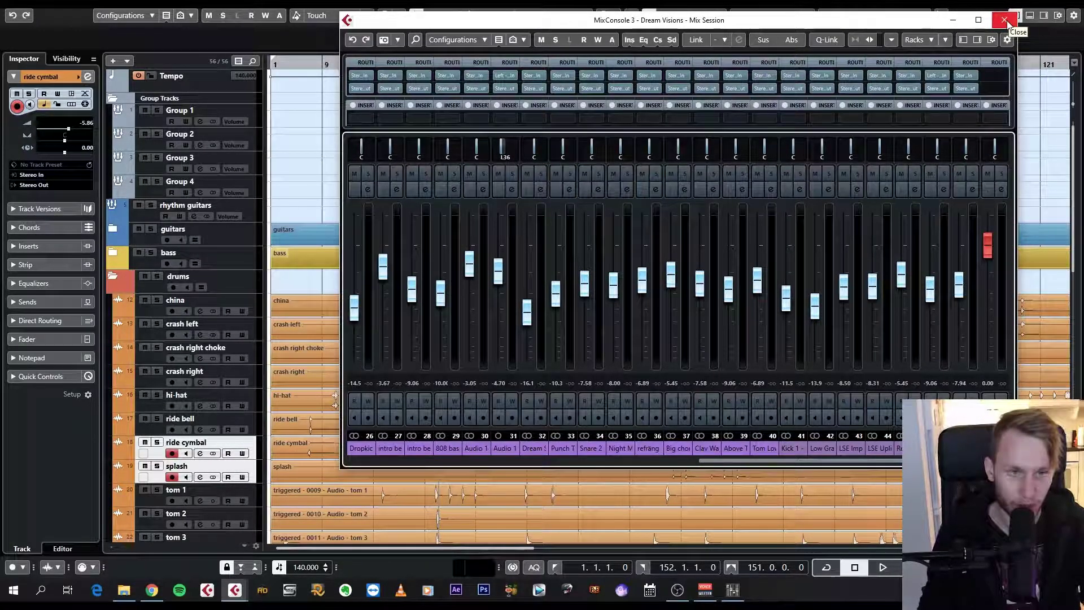
{"action": "left_click_drag", "start_coordinate": [870, 16], "coordinate": [682, 18]}
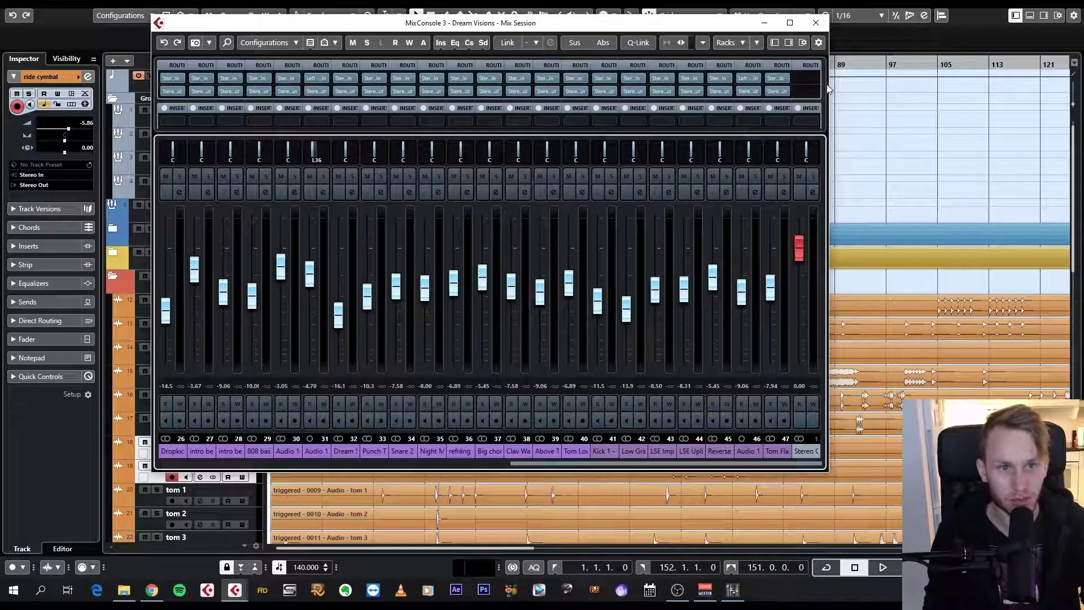
{"action": "left_click_drag", "start_coordinate": [828, 83], "coordinate": [881, 82]}
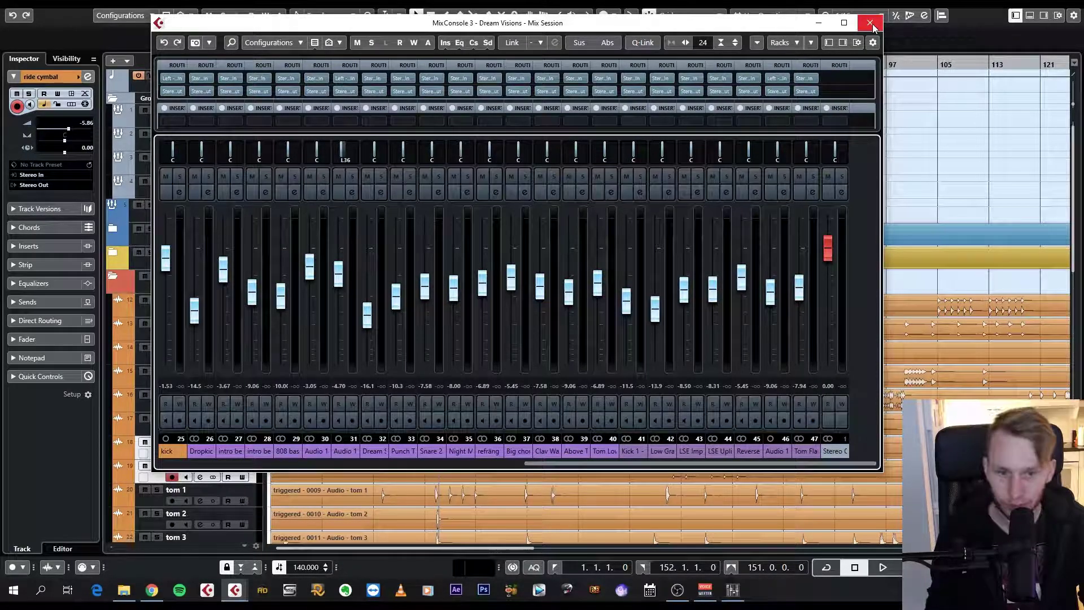
{"action": "left_click_drag", "start_coordinate": [862, 30], "coordinate": [918, 31]}
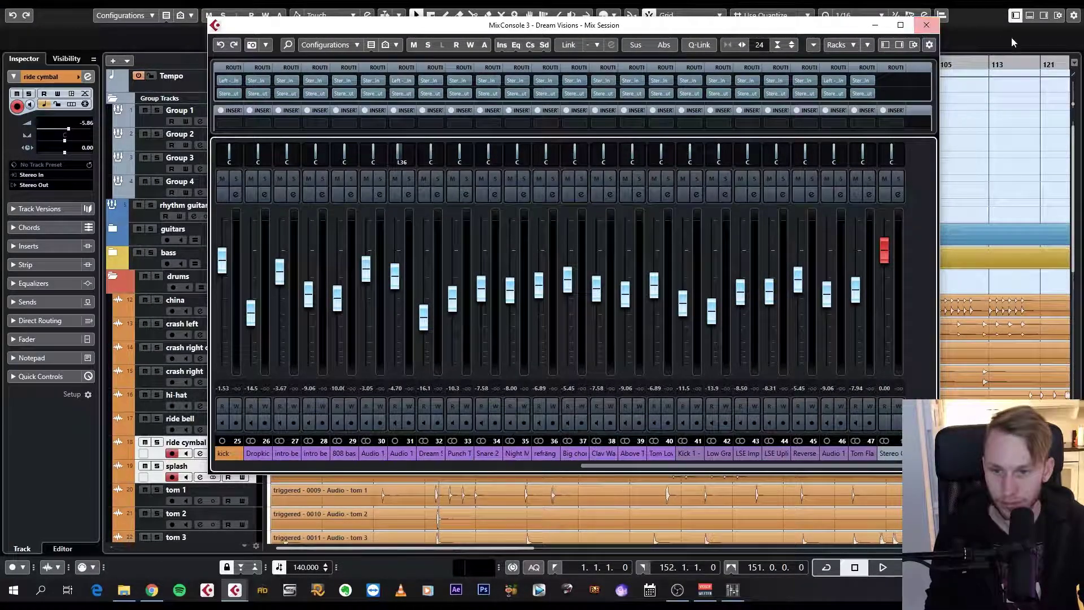
{"action": "left_click", "coordinate": [926, 26]}
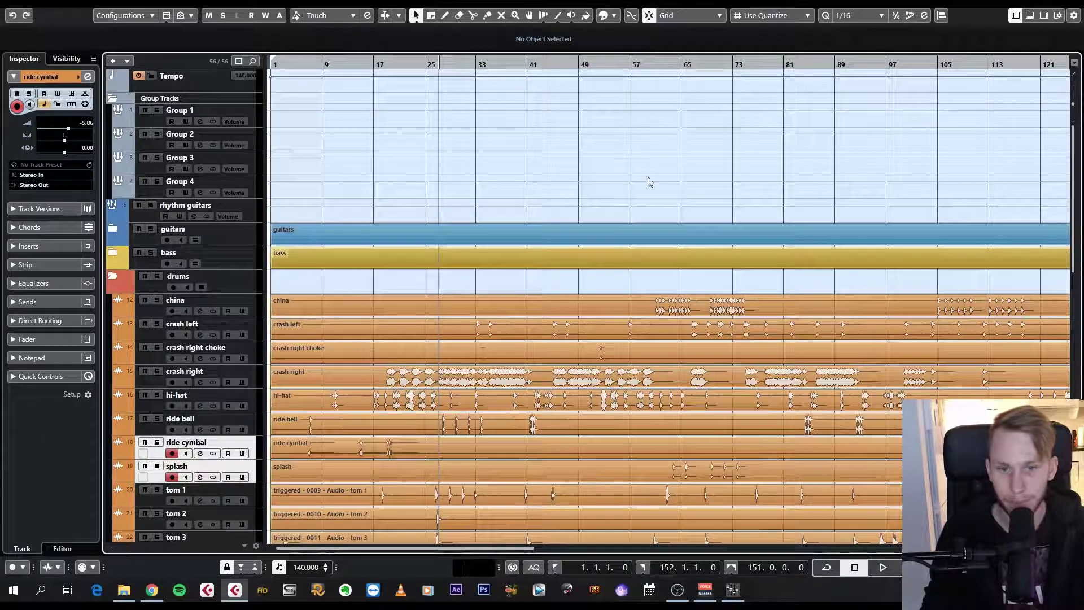
Examine the drum and keys & loops tracks in the project timeline, closing in on bars 26 to 29
{"action": "key", "text": "g"}
{"action": "key", "text": "g"}
{"action": "key", "text": "g"}
{"action": "scroll", "coordinate": [444, 258], "scroll_direction": "down", "scroll_amount": 4}
{"action": "scroll", "coordinate": [432, 259], "scroll_direction": "down", "scroll_amount": 1}
{"action": "scroll", "coordinate": [428, 260], "scroll_direction": "up", "scroll_amount": 4}
{"action": "scroll", "coordinate": [395, 265], "scroll_direction": "down", "scroll_amount": 3}
{"action": "scroll", "coordinate": [376, 267], "scroll_direction": "up", "scroll_amount": 6}
{"action": "left_click_drag", "start_coordinate": [335, 253], "coordinate": [710, 281]}
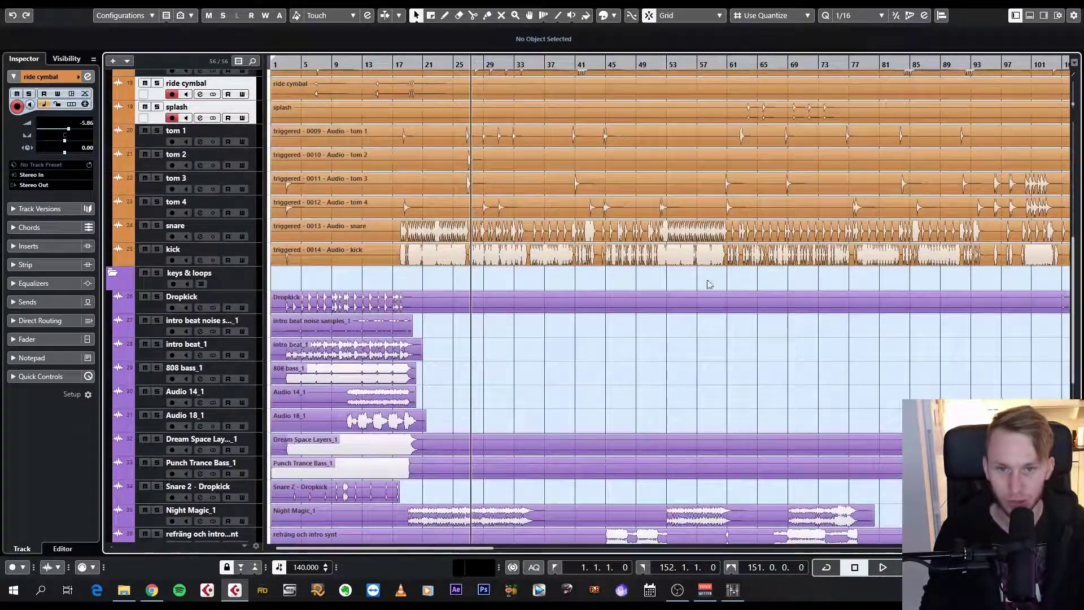
{"action": "scroll", "coordinate": [411, 208], "scroll_direction": "down", "scroll_amount": 5}
{"action": "scroll", "coordinate": [372, 223], "scroll_direction": "up", "scroll_amount": 5}
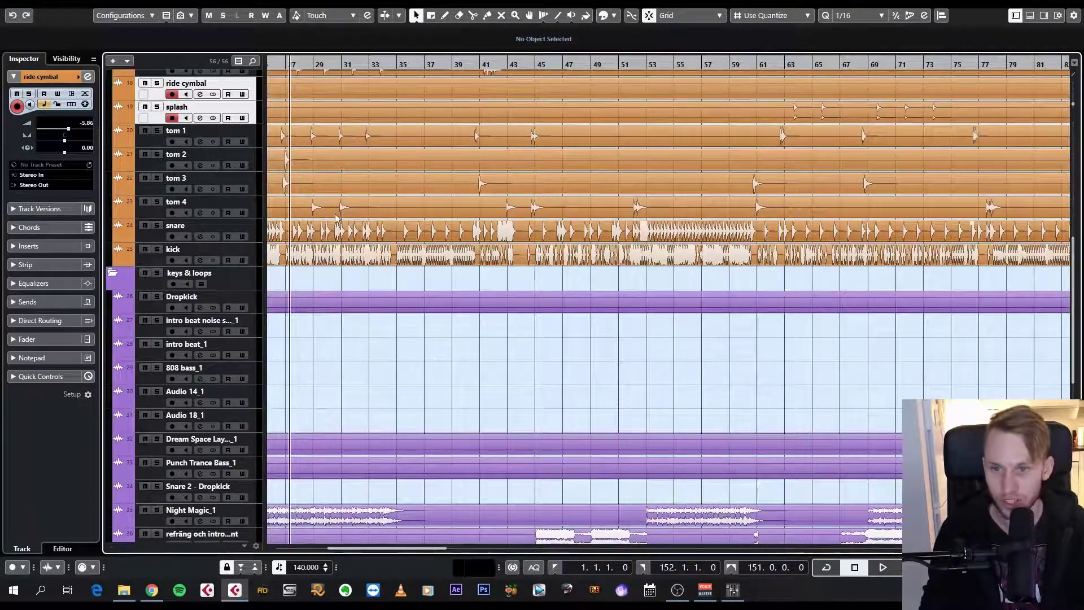
{"action": "scroll", "coordinate": [336, 219], "scroll_direction": "left", "scroll_amount": 4}
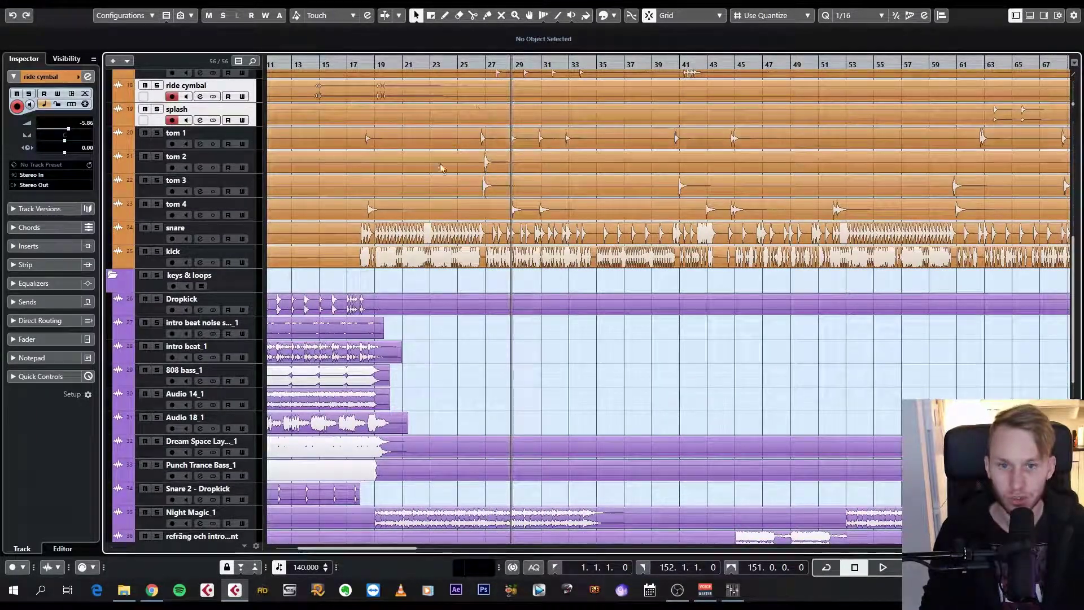
{"action": "scroll", "coordinate": [479, 189], "scroll_direction": "up", "scroll_amount": 6}
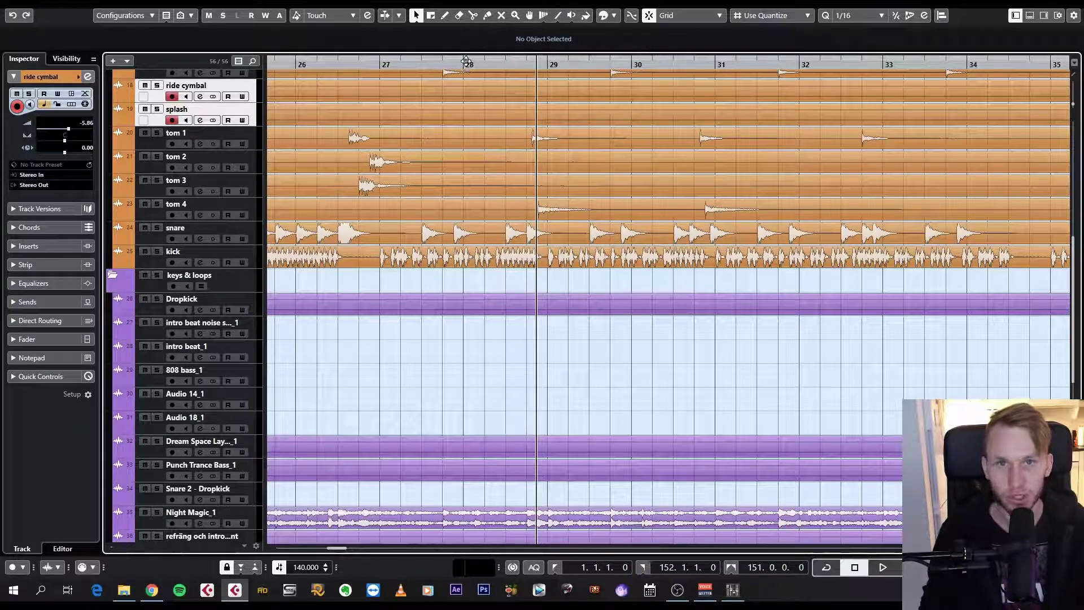
{"action": "left_click_drag", "start_coordinate": [466, 60], "coordinate": [440, 225]}
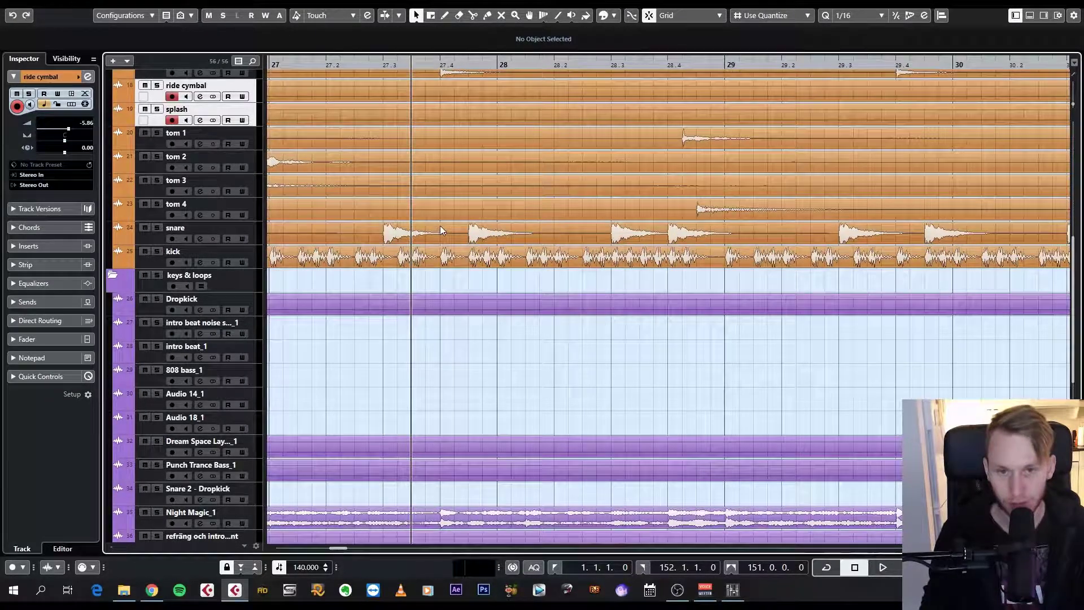
{"action": "scroll", "coordinate": [760, 209], "scroll_direction": "left", "scroll_amount": 3}
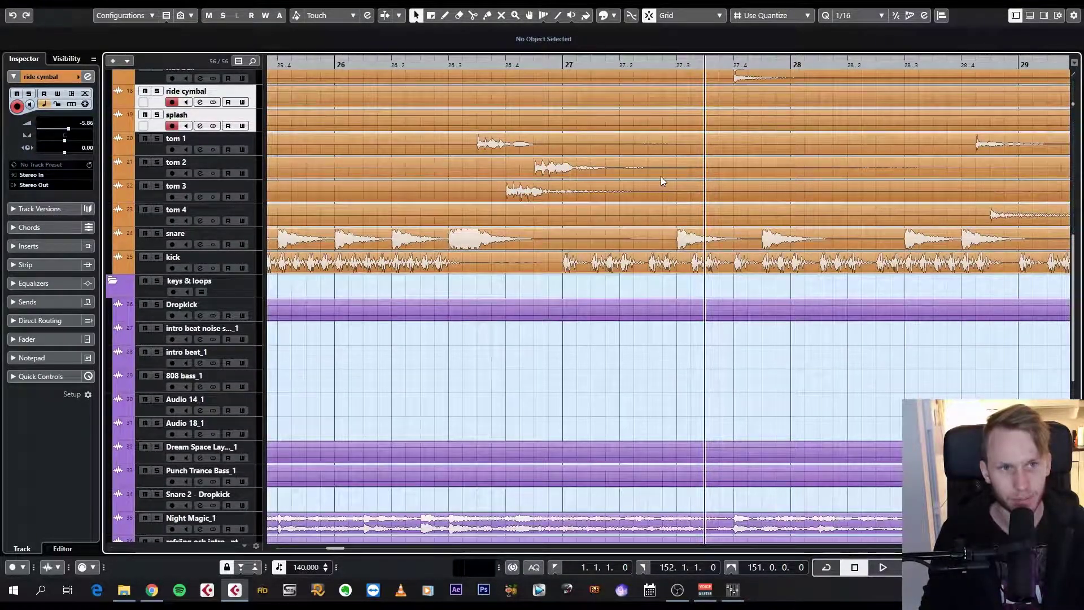
Place the project cursor at bar 27 and move it to just after the start of that bar
{"action": "left_click", "coordinate": [562, 63]}
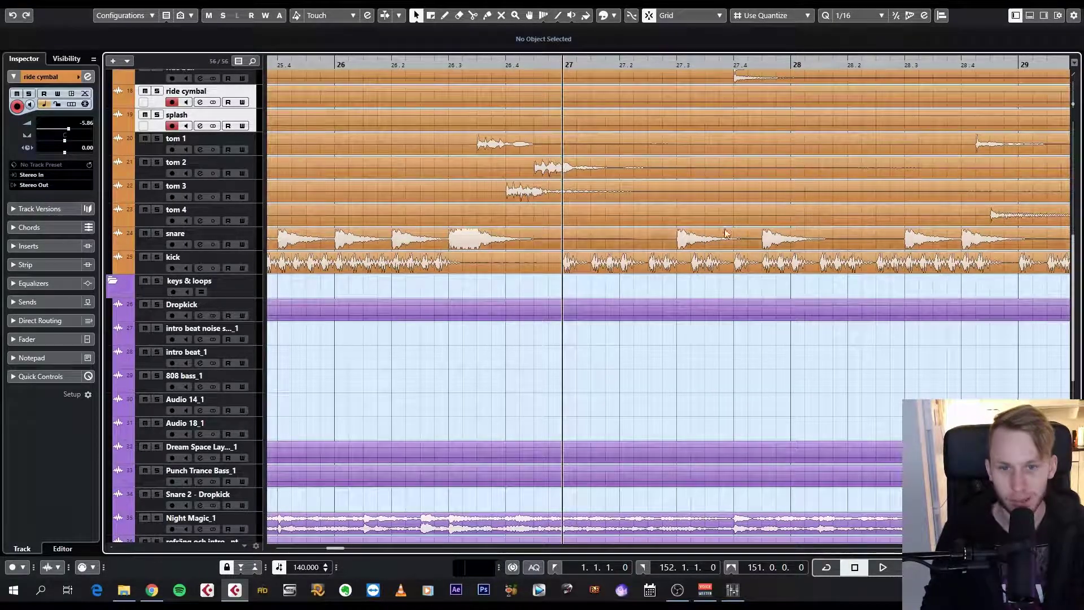
{"action": "key", "text": "h"}
{"action": "key", "text": "h"}
{"action": "key", "text": "h"}
{"action": "left_click", "coordinate": [638, 62]}
{"action": "key", "text": "g"}
{"action": "key", "text": "g"}
{"action": "key", "text": "g"}
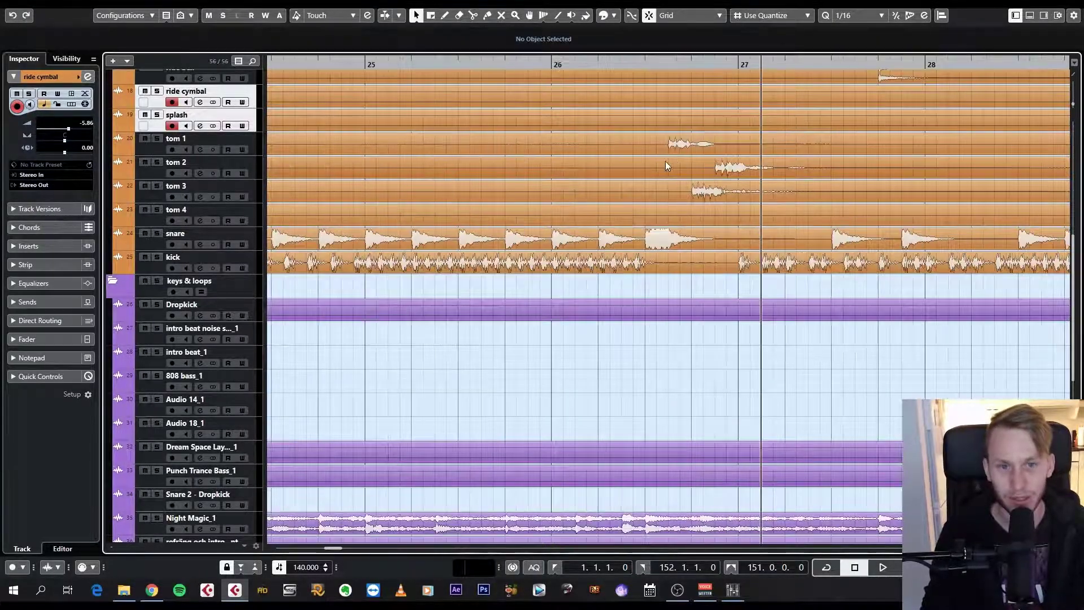
View the full length of the arrangement from bar 1 to the song's end, including the group tracks
{"action": "key", "text": "g"}
{"action": "key", "text": "g"}
{"action": "key", "text": "g"}
{"action": "scroll", "coordinate": [693, 200], "scroll_direction": "up", "scroll_amount": 4}
{"action": "key", "text": "g"}
{"action": "key", "text": "g"}
{"action": "key", "text": "g"}
{"action": "key", "text": "g"}
{"action": "key", "text": "g"}
{"action": "key", "text": "g"}
{"action": "scroll", "coordinate": [621, 237], "scroll_direction": "up", "scroll_amount": 3}
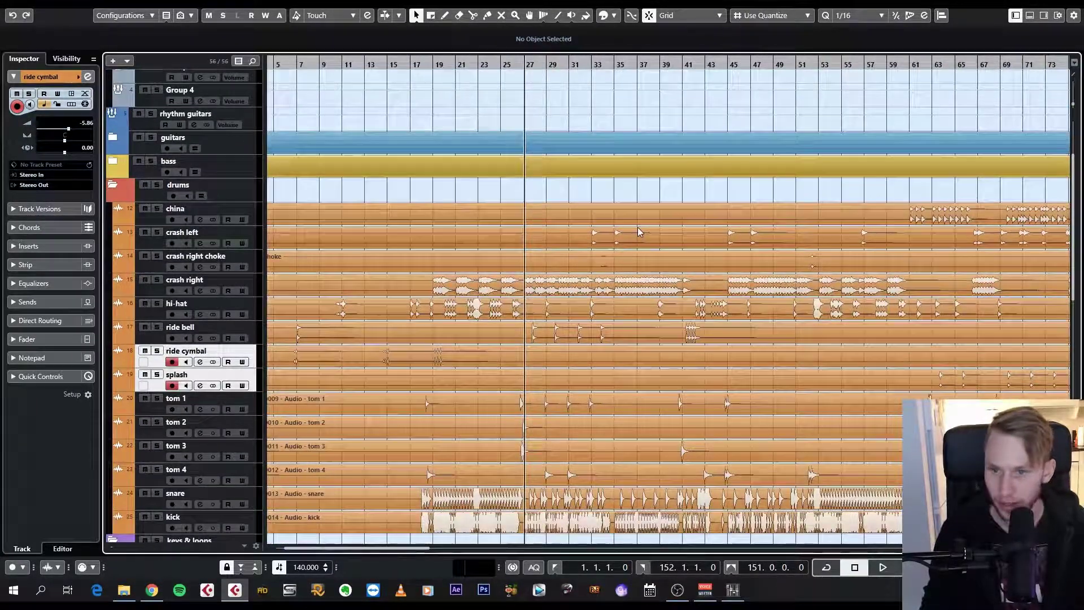
{"action": "key", "text": "g"}
{"action": "key", "text": "g"}
{"action": "key", "text": "g"}
{"action": "key", "text": "g"}
{"action": "scroll", "coordinate": [432, 215], "scroll_direction": "up", "scroll_amount": 3}
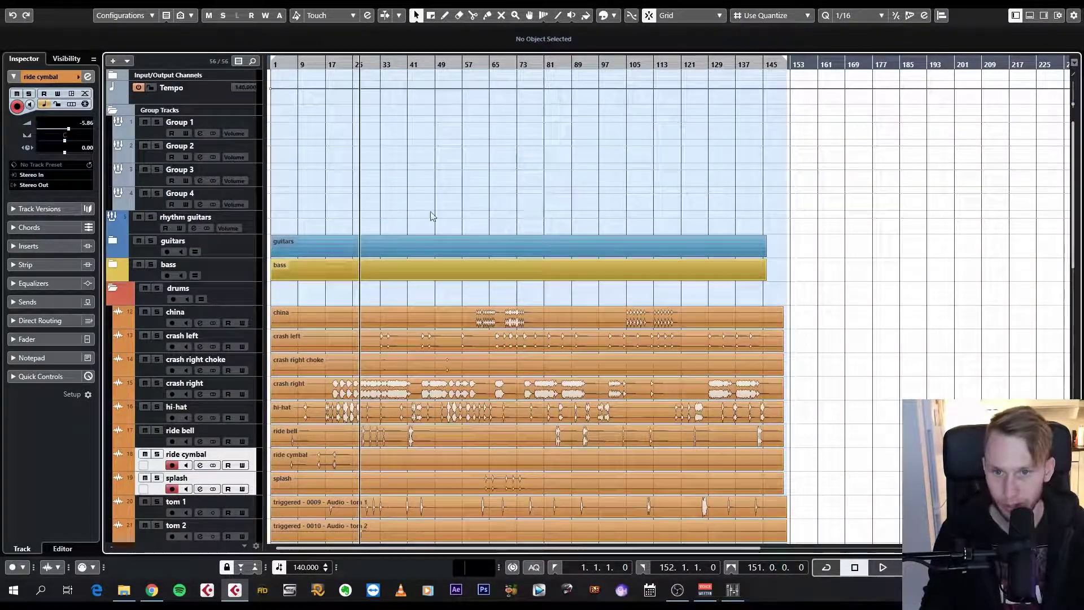